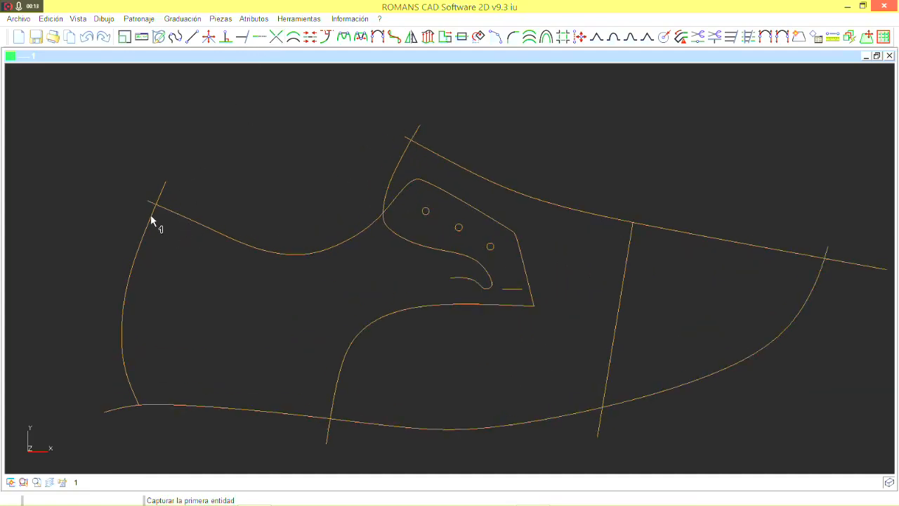
# Trim the overlapping ends where the heel curve crosses the collar line and the bottom line
pyautogui.click(547, 37)
pyautogui.scroll(2, 118, 215)
pyautogui.scroll(-1, 138, 465)
pyautogui.moveTo(138, 466); pyautogui.dragTo(153, 301, button='middle')
pyautogui.scroll(3, 153, 300)
pyautogui.scroll(-1, 151, 283)
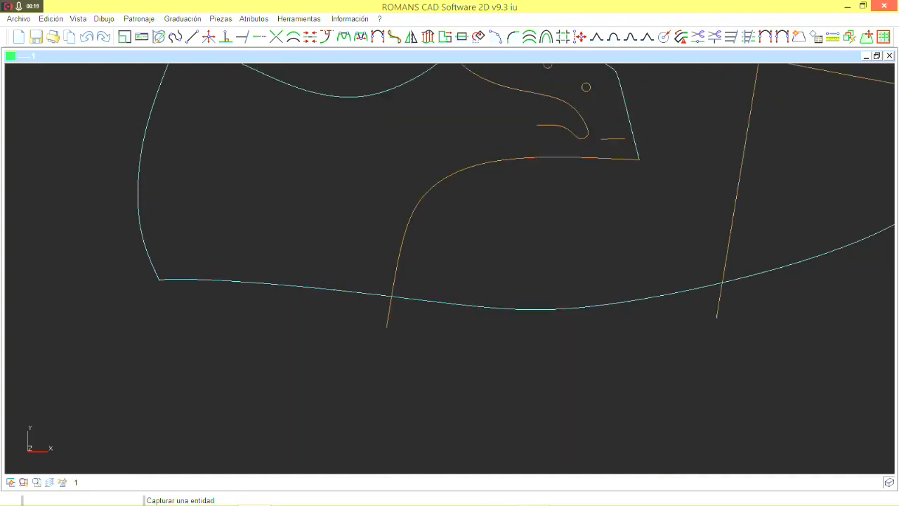
# Trim the remaining overshoots of the quarter and toe-cap lines at the bottom edge, and at the toe and tongue-top corners
pyautogui.moveTo(576, 225); pyautogui.dragTo(256, 283, button='middle')
pyautogui.click(400, 360)
pyautogui.moveTo(402, 357); pyautogui.dragTo(270, 423, button='middle')
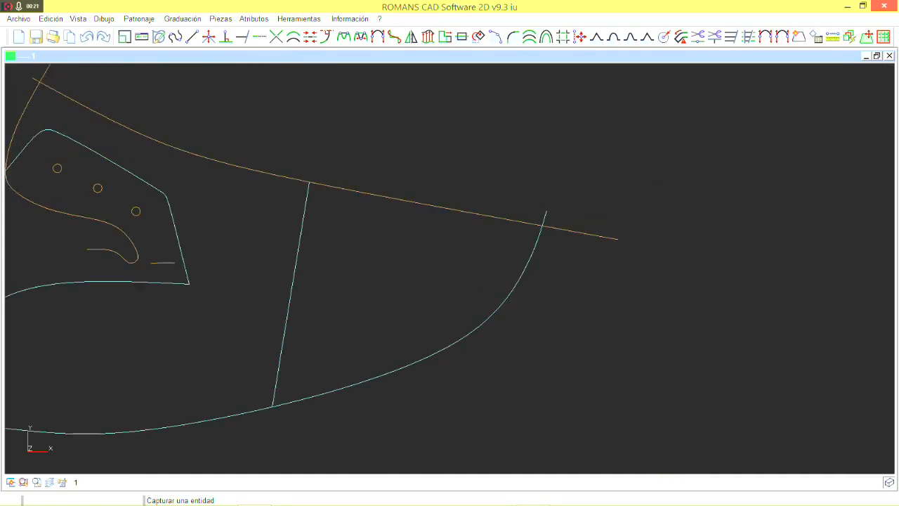
pyautogui.moveTo(210, 228)
pyautogui.mouseDown(button='middle')
pyautogui.moveTo(503, 290)
pyautogui.moveTo(518, 303)
pyautogui.mouseUp(button='middle')
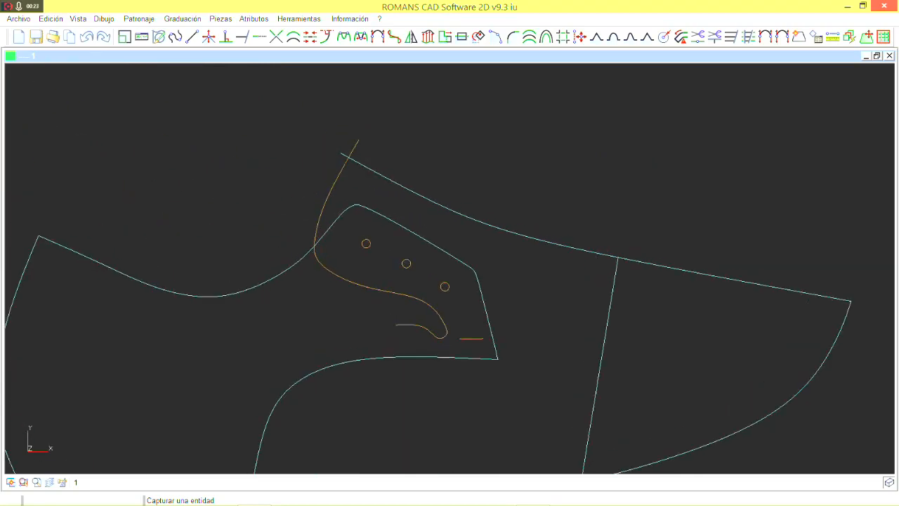
pyautogui.scroll(-3, 380, 105)
pyautogui.press('Escape')
# Create an 8 mm margin line without dependency on the inner side of the quarter's lower curved edge
pyautogui.click(290, 39)
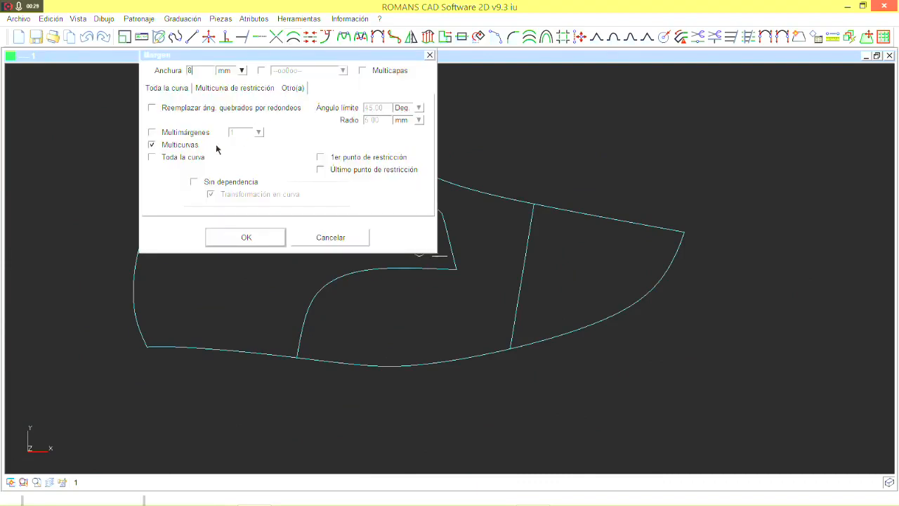
pyautogui.click(191, 183)
pyautogui.click(243, 237)
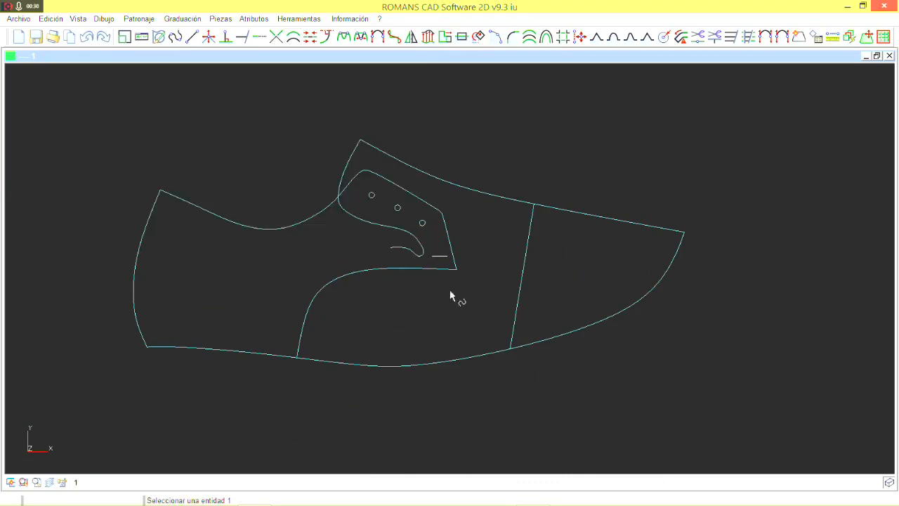
pyautogui.click(413, 269)
pyautogui.scroll(1, 413, 270)
pyautogui.rightClick(415, 236)
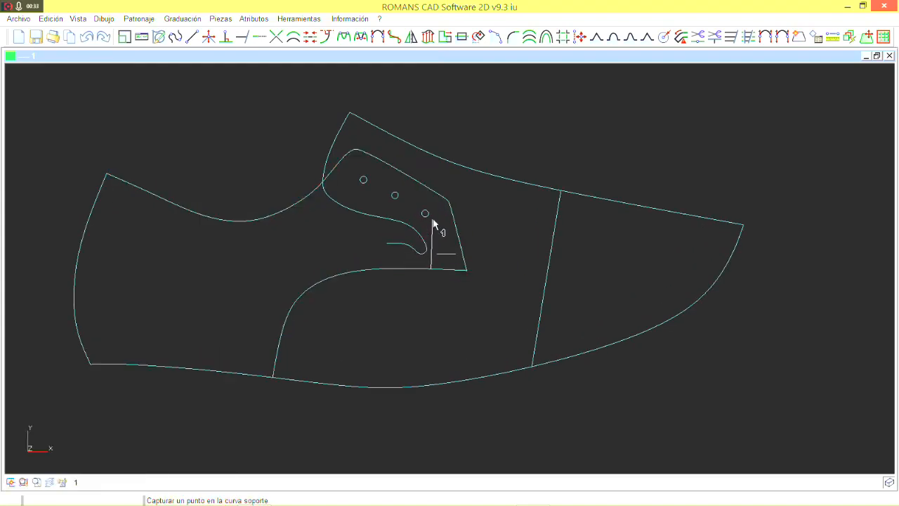
pyautogui.click(161, 307)
pyautogui.scroll(1, 274, 307)
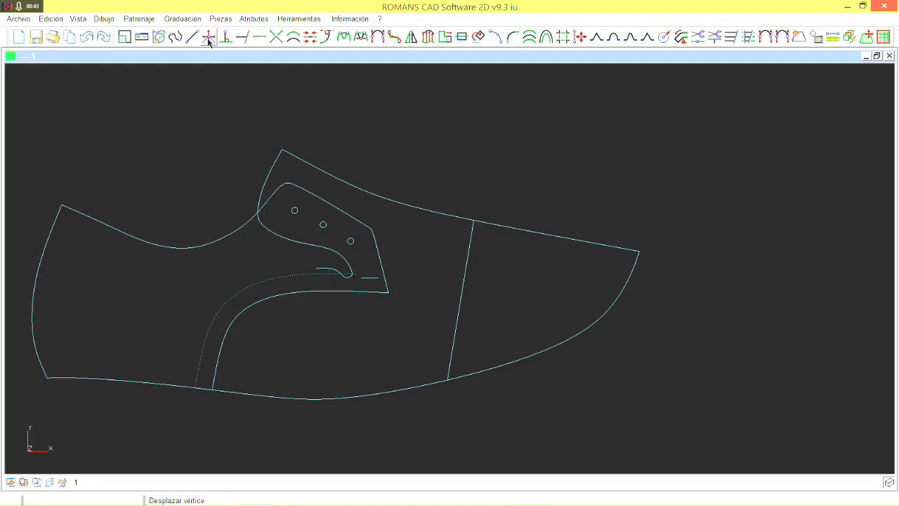
# Trim the tongue curve's hooked end and the dotted margin line to each other where they cross
pyautogui.moveTo(332, 264); pyautogui.dragTo(327, 246, button='middle')
pyautogui.scroll(1, 327, 247)
pyautogui.scroll(3, 319, 248)
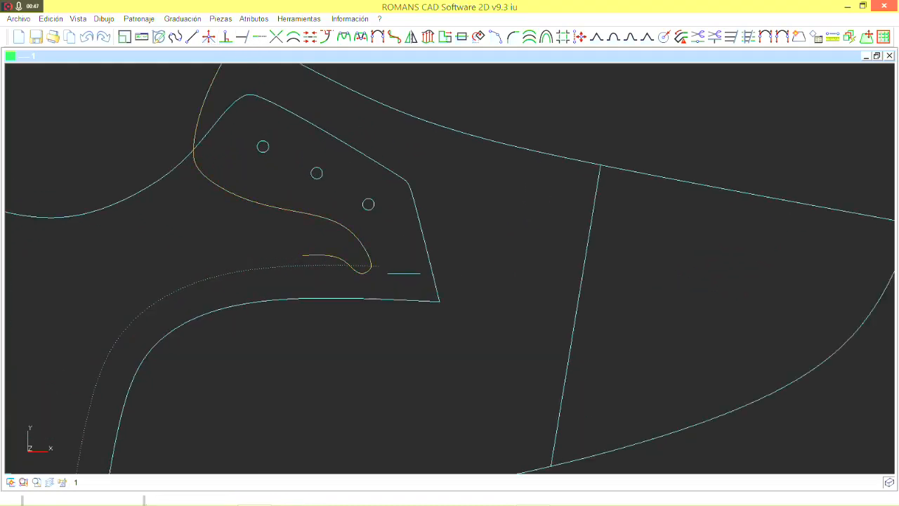
pyautogui.scroll(2, 372, 254)
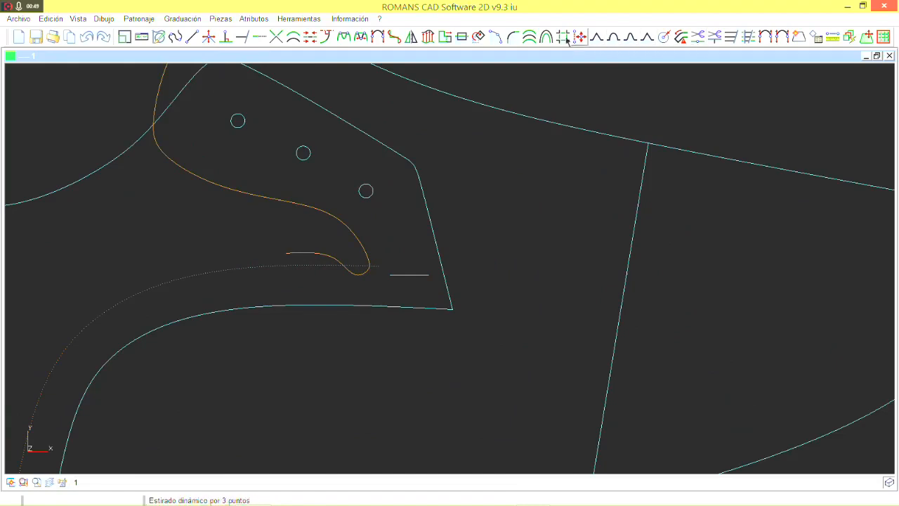
pyautogui.scroll(2, 324, 249)
pyautogui.scroll(2, 382, 283)
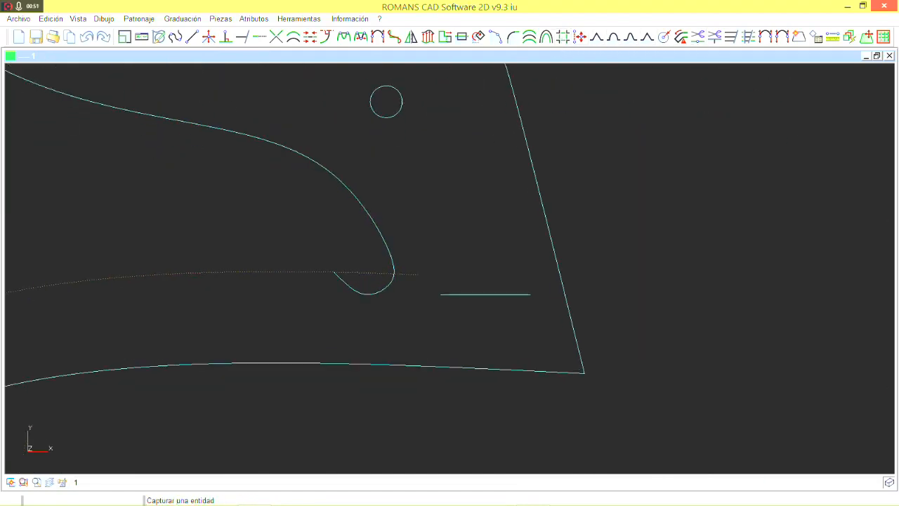
pyautogui.scroll(-8, 418, 247)
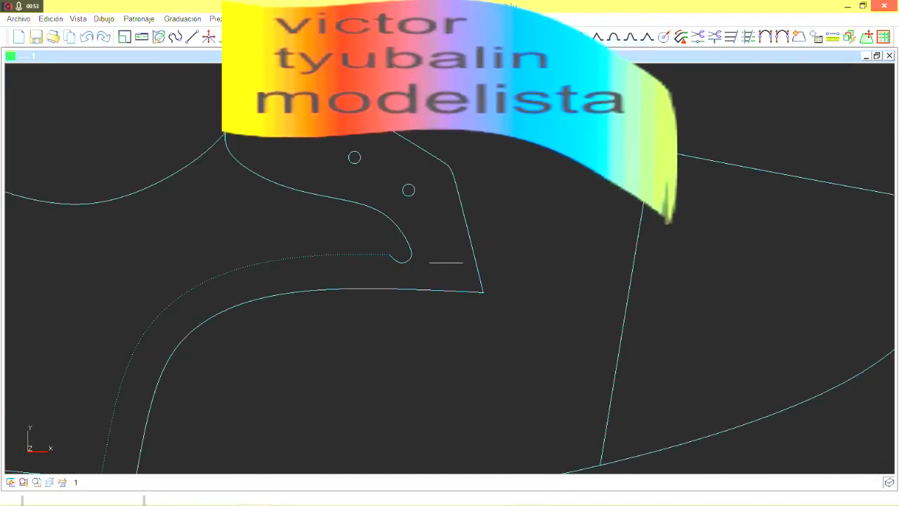
pyautogui.scroll(-1, 390, 244)
pyautogui.moveTo(351, 183); pyautogui.dragTo(332, 196, button='middle')
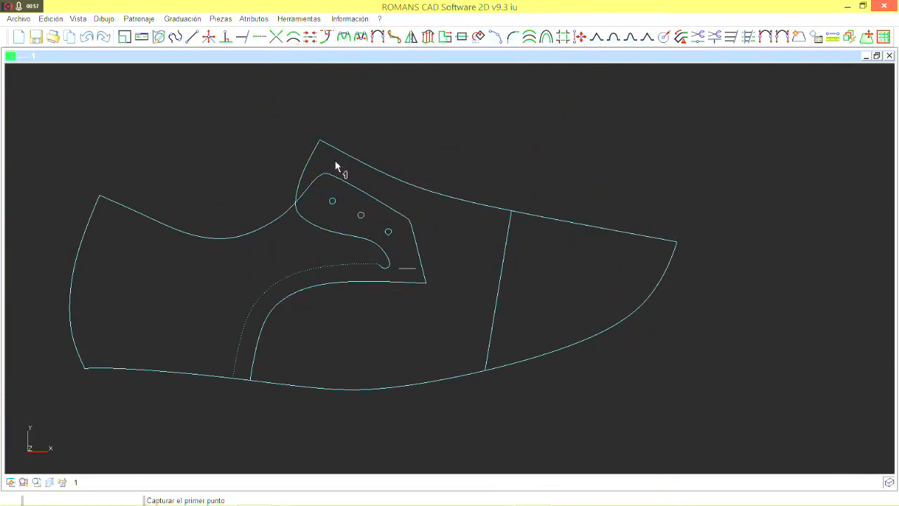
# Draw straight guide lines along the instep and the vamp, and rotate the vamp line to an angle of 357 degrees
pyautogui.click(281, 111)
pyautogui.click(470, 230)
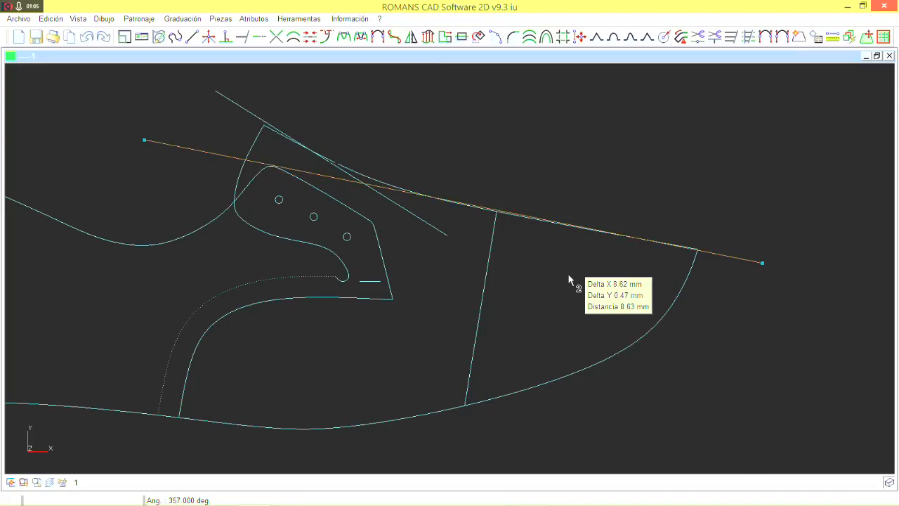
pyautogui.click(568, 280)
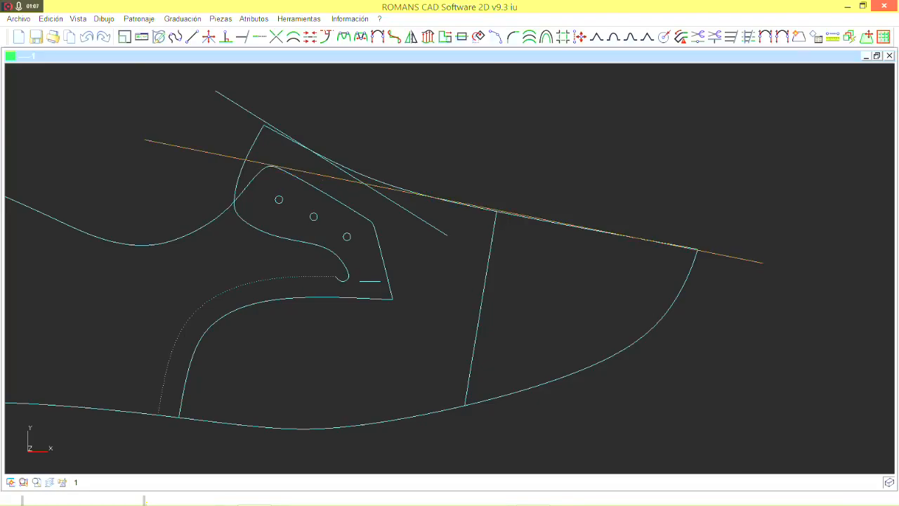
pyautogui.scroll(3, 600, 228)
pyautogui.scroll(-4, 443, 169)
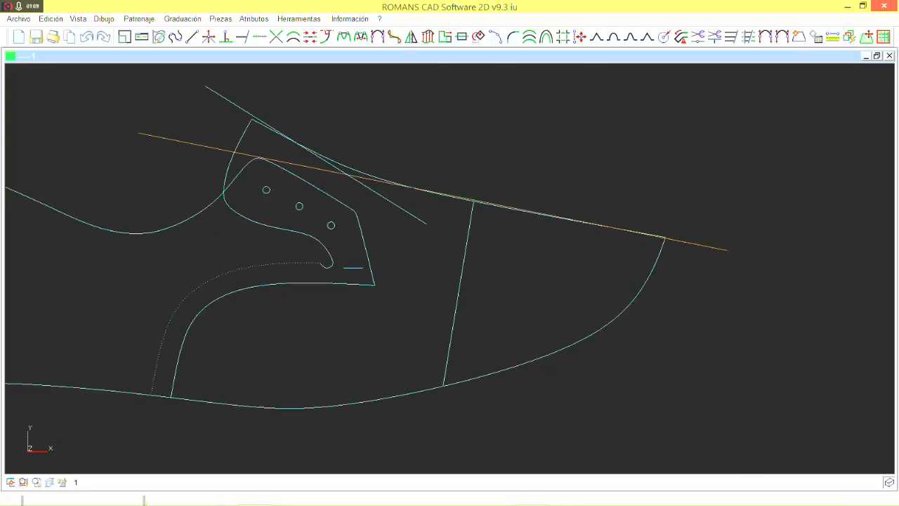
# Rotate the upper instep guide line by 7 degrees
pyautogui.click(387, 199)
pyautogui.click(447, 38)
pyautogui.click(419, 255)
pyautogui.scroll(3, 372, 228)
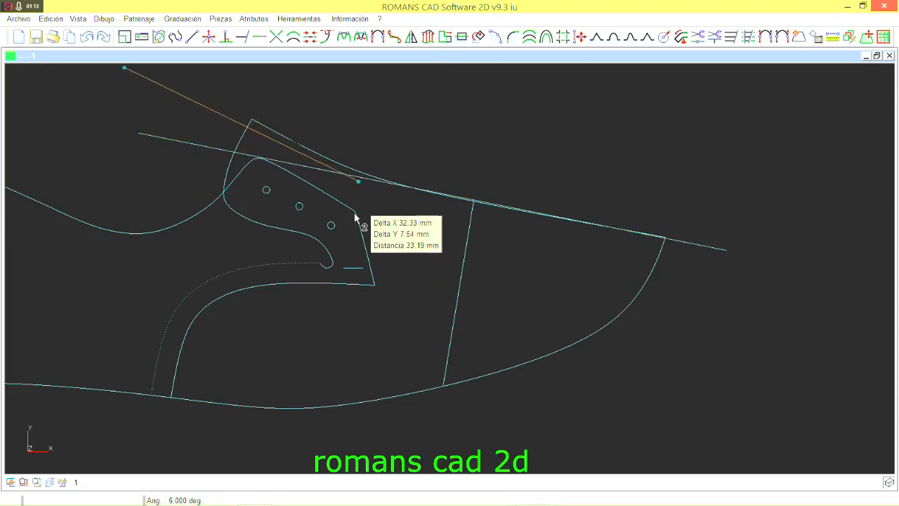
pyautogui.scroll(1, 352, 217)
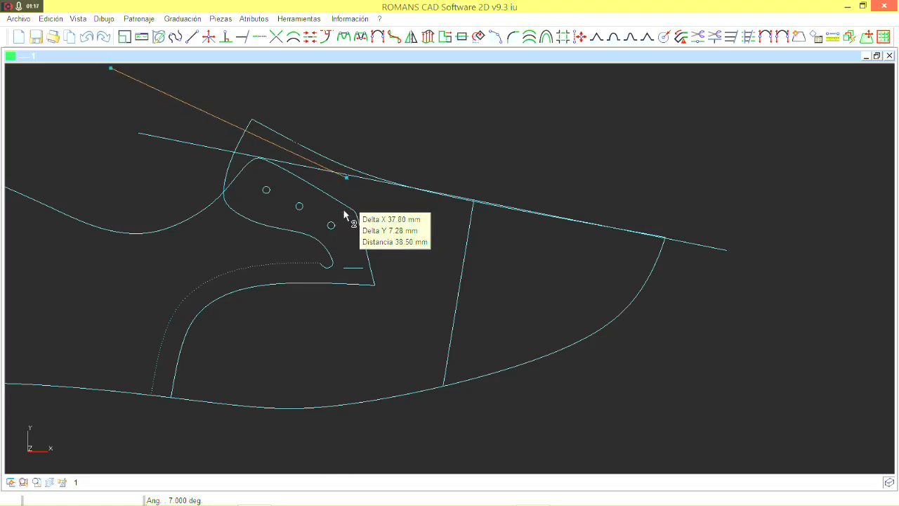
pyautogui.click(345, 215)
# Trim the instep and vamp guide lines to a single corner at their intersection
pyautogui.scroll(5, 264, 173)
pyautogui.scroll(-4, 314, 184)
pyautogui.click(278, 37)
pyautogui.scroll(2, 331, 191)
pyautogui.click(329, 163)
pyautogui.click(367, 173)
pyautogui.scroll(-2, 389, 235)
pyautogui.scroll(1, 347, 190)
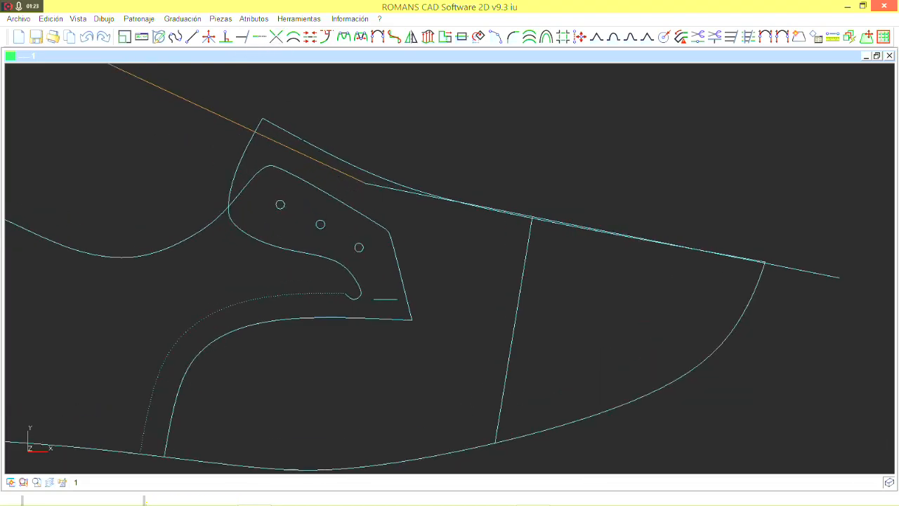
# Stretch the upper part of the curved instep line down towards the straight guide lines with a three-point dynamic stretch
pyautogui.rightClick(307, 132)
pyautogui.click(330, 142)
pyautogui.scroll(-2, 421, 211)
pyautogui.click(244, 171)
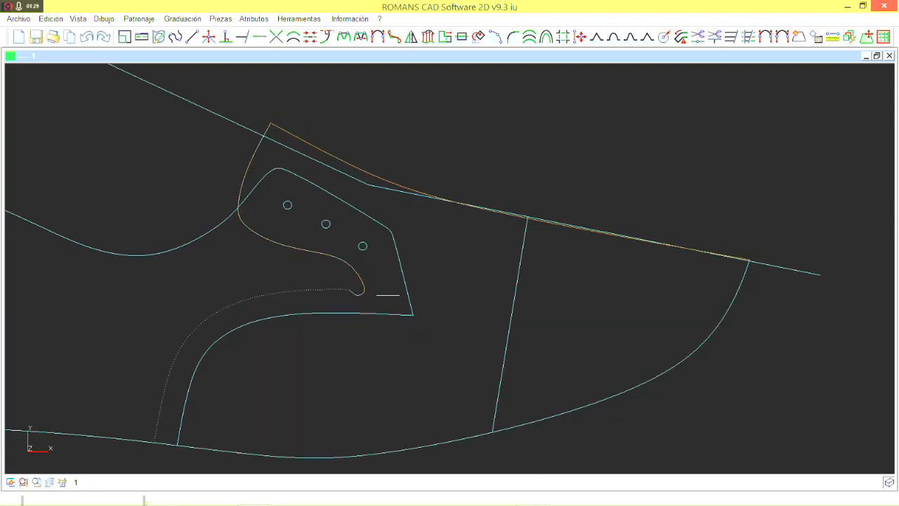
pyautogui.scroll(-4, 221, 174)
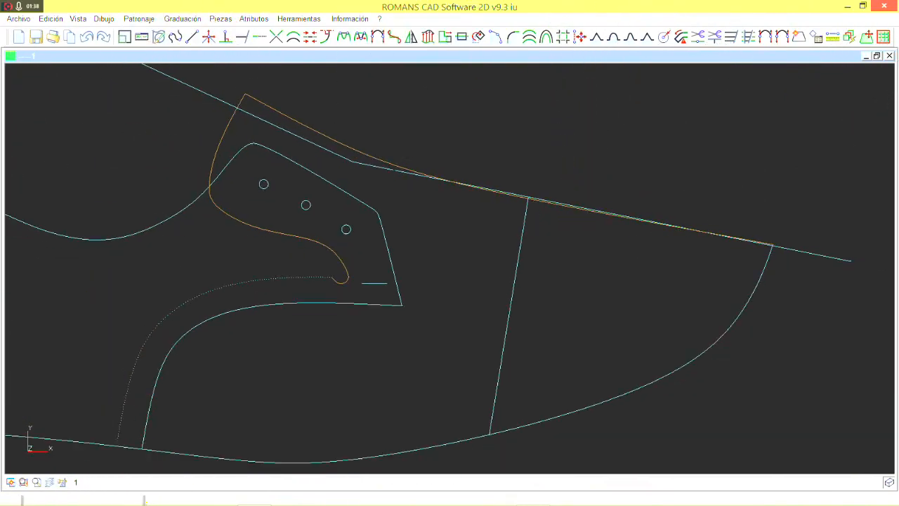
pyautogui.scroll(3, 338, 130)
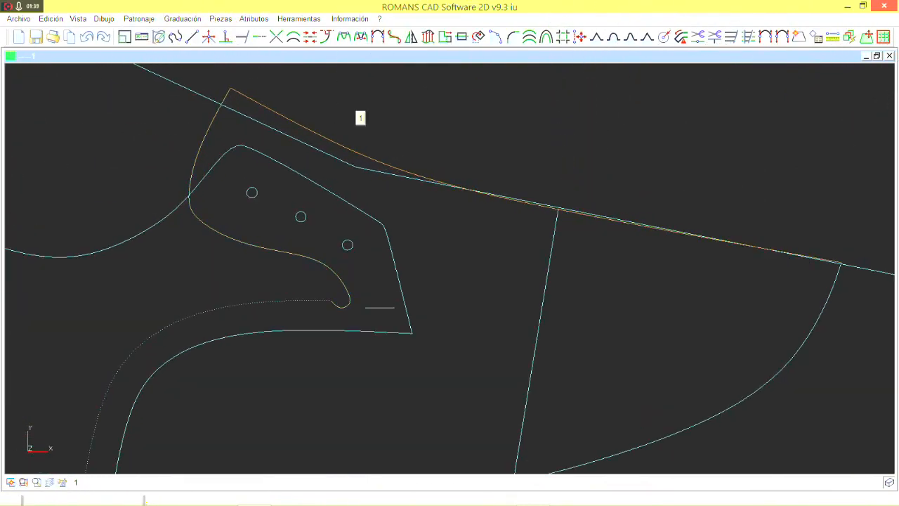
pyautogui.click(580, 36)
pyautogui.click(463, 168)
pyautogui.click(460, 228)
pyautogui.click(370, 201)
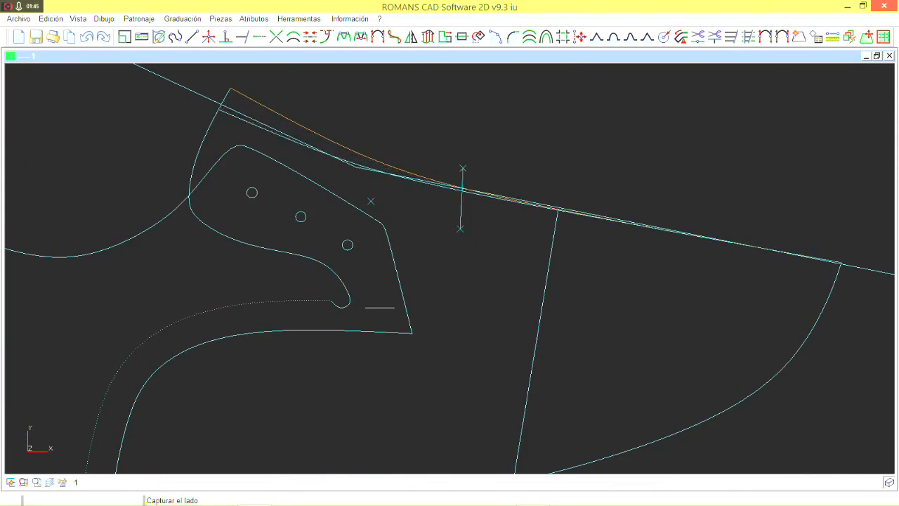
pyautogui.click(368, 212)
pyautogui.scroll(1, 328, 164)
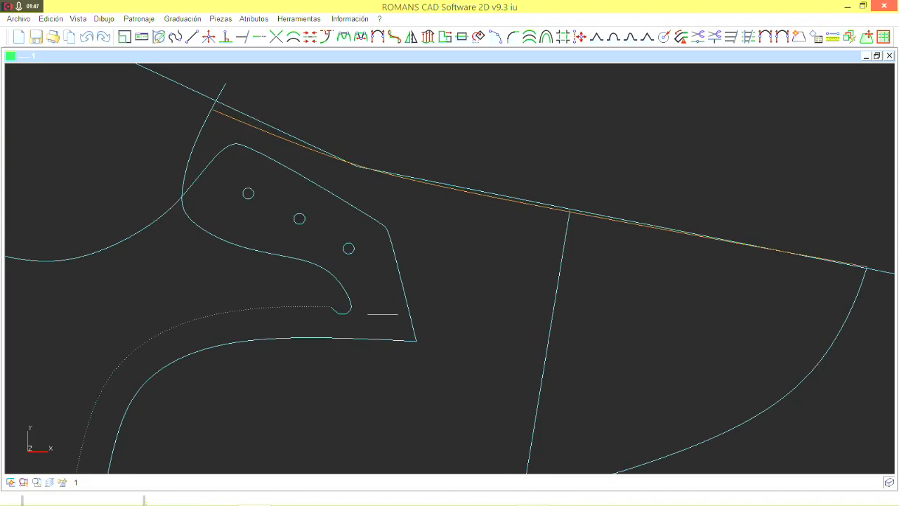
# Stretch the upper end of the curved instep line onto the upper straight guide line
pyautogui.scroll(3, 261, 123)
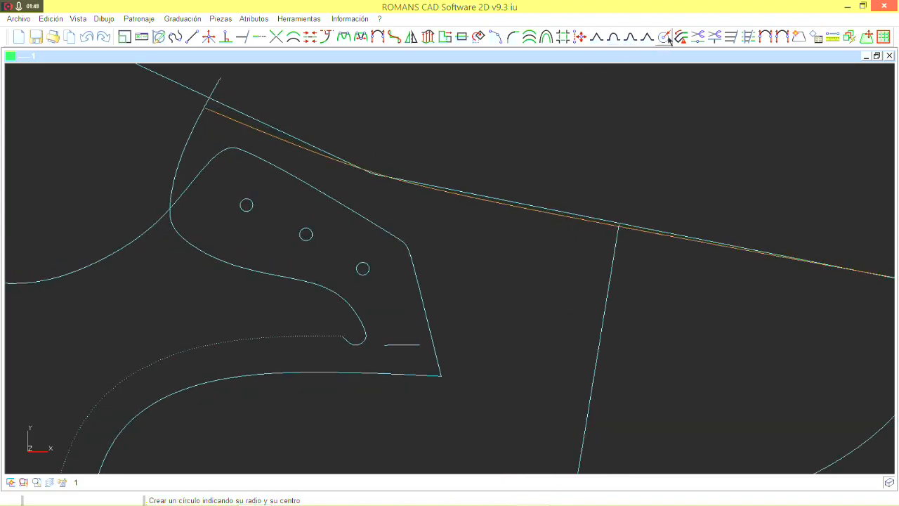
pyautogui.click(580, 37)
pyautogui.click(372, 159)
pyautogui.click(206, 111)
pyautogui.click(210, 99)
pyautogui.scroll(-4, 230, 122)
pyautogui.scroll(-7, 305, 123)
pyautogui.scroll(5, 349, 165)
pyautogui.scroll(6, 345, 157)
pyautogui.scroll(-5, 346, 156)
pyautogui.scroll(-2, 344, 150)
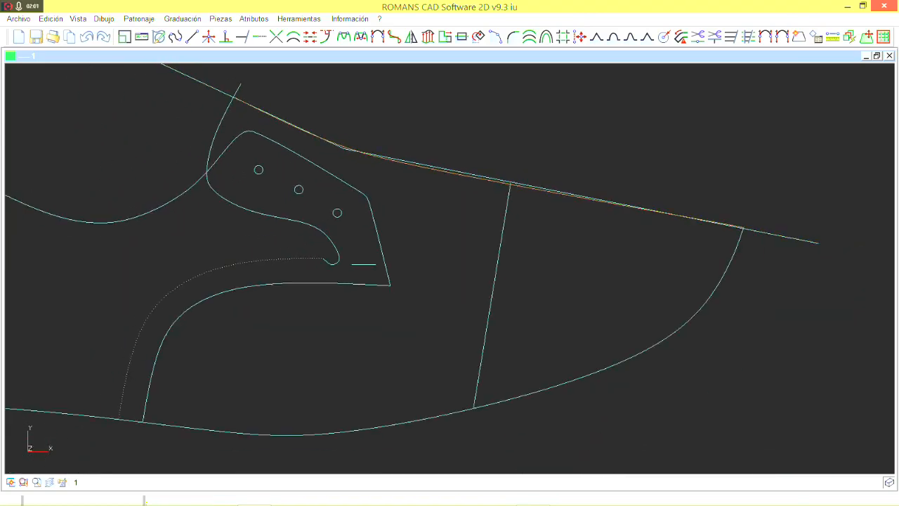
# Stretch the tongue curve with the three-point dynamic stretch so its upper end reaches the straight instep line
pyautogui.click(579, 38)
pyautogui.click(323, 208)
pyautogui.click(315, 253)
pyautogui.moveTo(326, 263); pyautogui.dragTo(443, 394, button='middle')
pyautogui.click(350, 237)
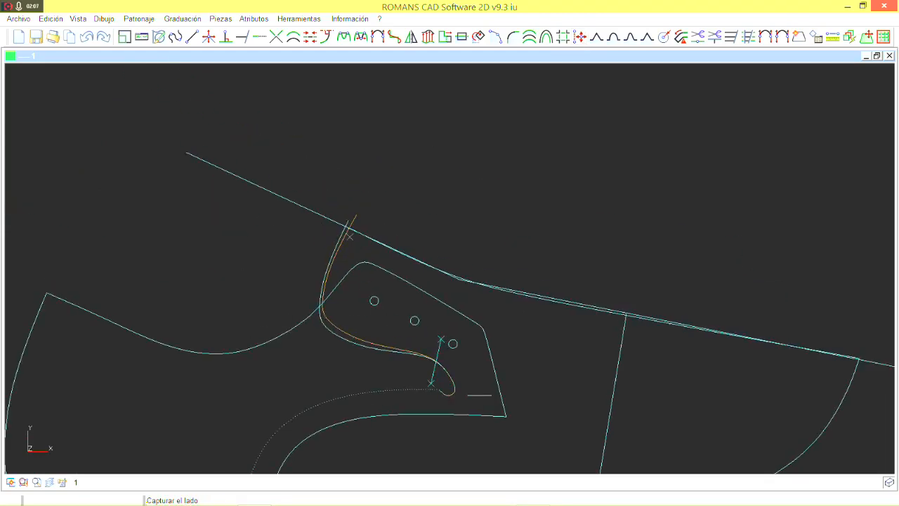
pyautogui.click(336, 258)
pyautogui.scroll(-3, 335, 258)
pyautogui.moveTo(336, 258); pyautogui.dragTo(271, 191, button='middle')
pyautogui.scroll(3, 270, 188)
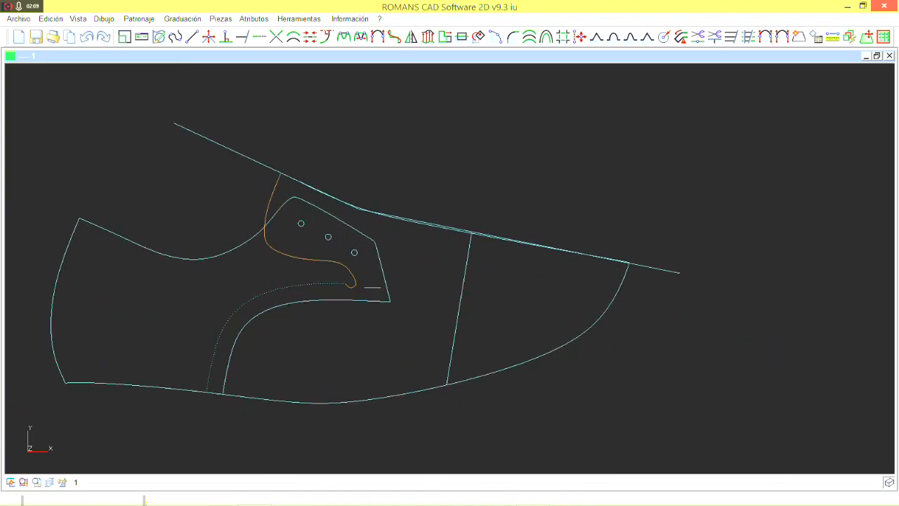
# Delete the curved instep line that runs along the two straight guide lines
pyautogui.scroll(4, 368, 213)
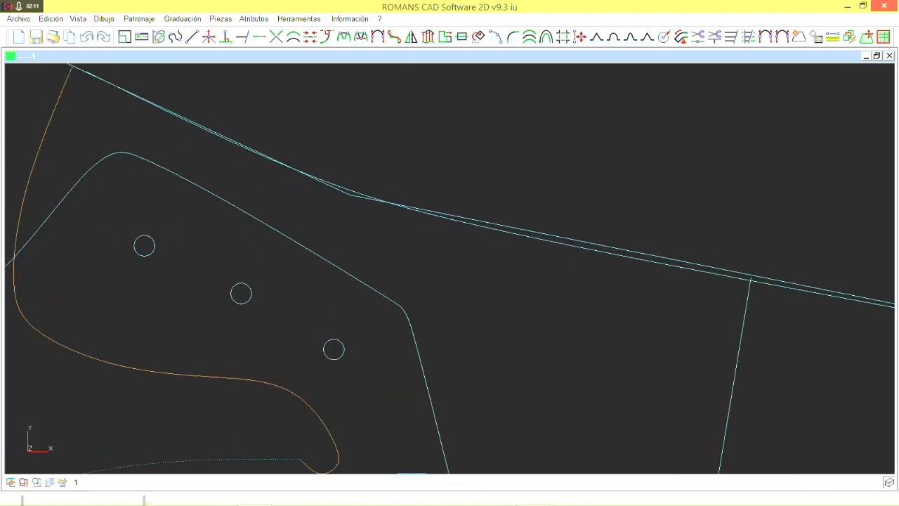
pyautogui.scroll(-4, 360, 178)
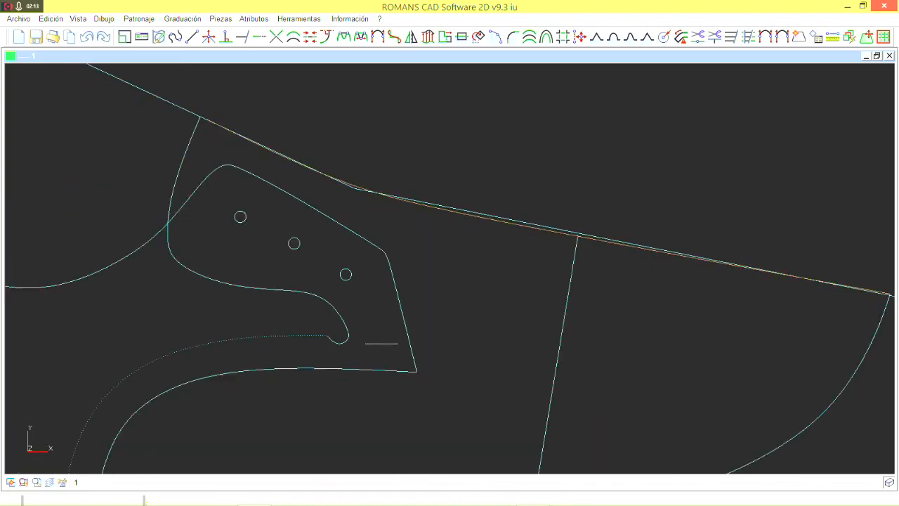
pyautogui.scroll(-2, 337, 144)
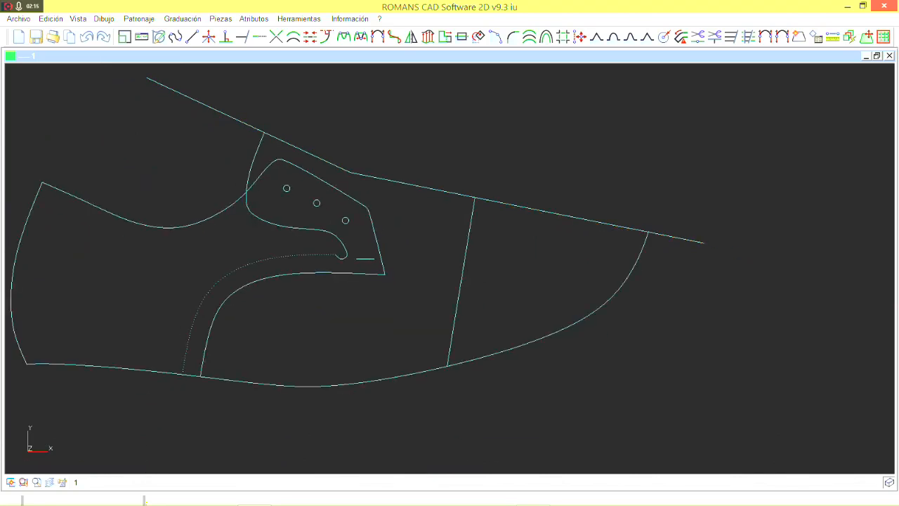
pyautogui.scroll(2, 246, 85)
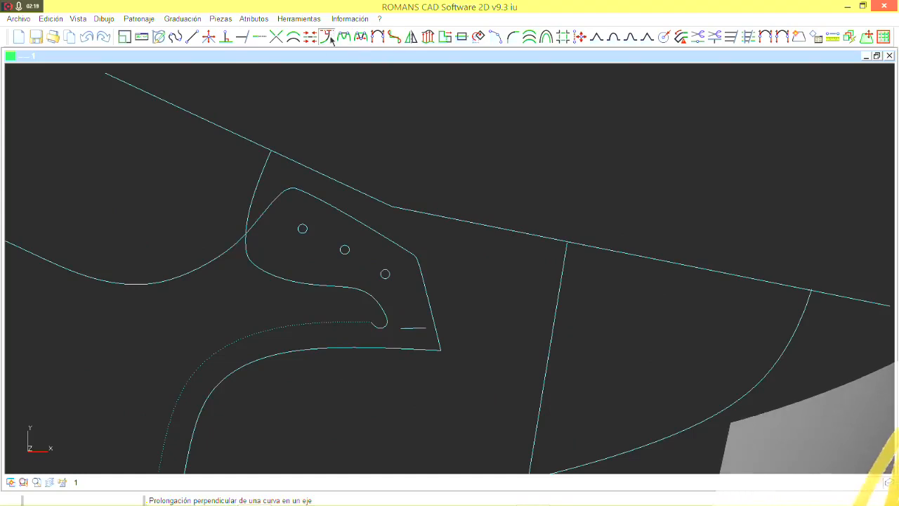
# Adjust the tongue curve's upper end to the straight instep line, using that line as the axis
pyautogui.click(242, 37)
pyautogui.scroll(2, 307, 175)
pyautogui.click(296, 161)
pyautogui.scroll(2, 259, 151)
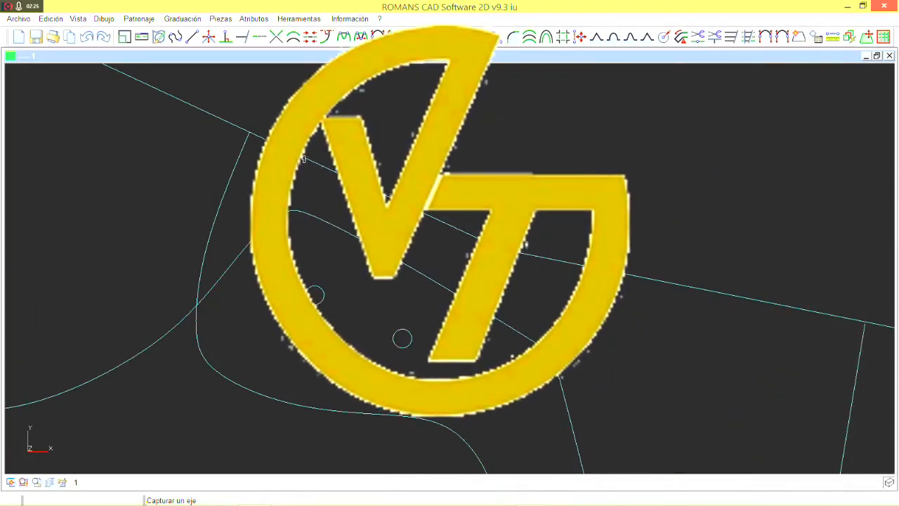
pyautogui.scroll(2, 269, 145)
pyautogui.scroll(1, 264, 138)
pyautogui.click(243, 129)
pyautogui.click(224, 154)
pyautogui.scroll(-2, 222, 189)
pyautogui.moveTo(216, 229); pyautogui.dragTo(221, 164, button='middle')
pyautogui.click(180, 316)
pyautogui.scroll(-3, 177, 347)
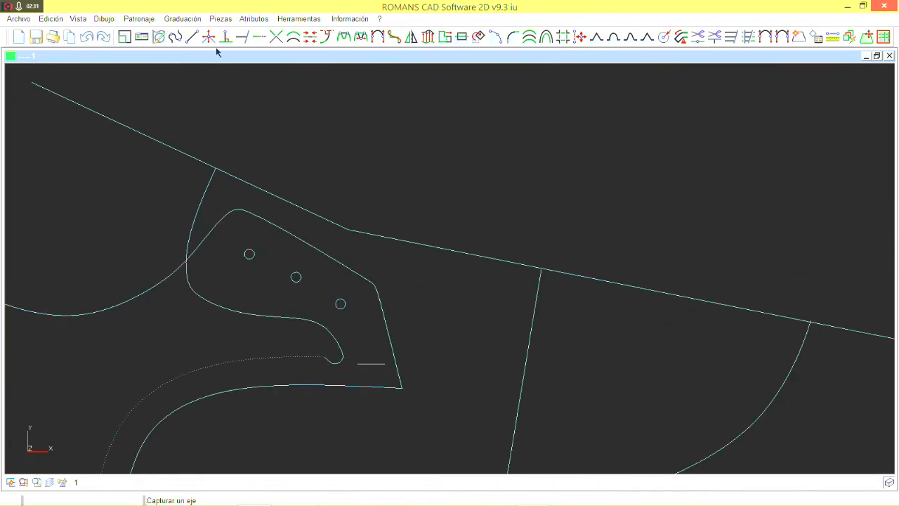
# Draw a line from the junction of the two straight instep lines down to the lower part of the tongue curve
pyautogui.click(174, 39)
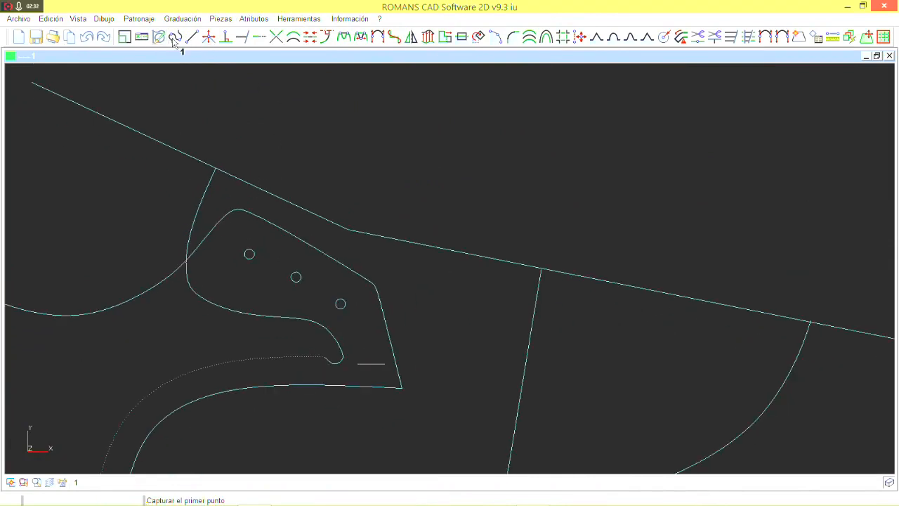
pyautogui.click(349, 231)
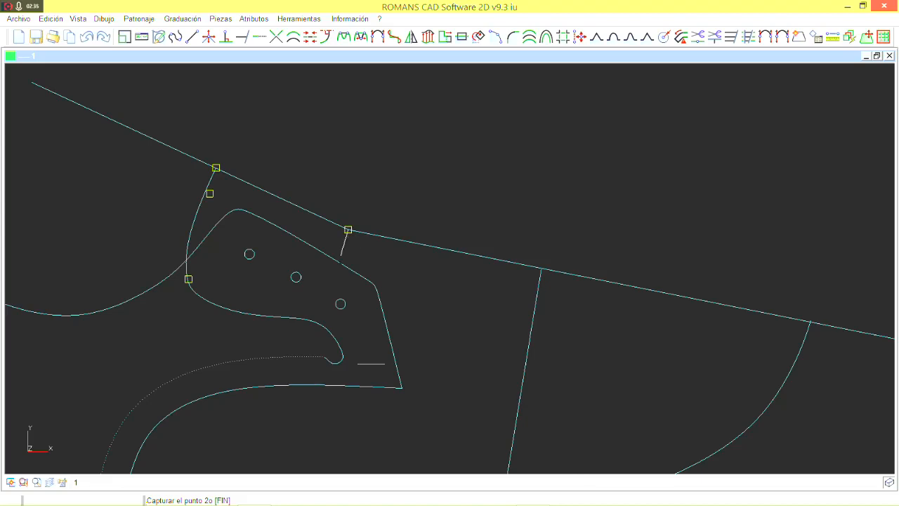
pyautogui.scroll(1, 341, 287)
pyautogui.click(335, 270)
pyautogui.rightClick(316, 334)
pyautogui.click(330, 342)
pyautogui.scroll(-3, 327, 351)
# Trim the overhanging ends of the straight instep lines at the tongue curve and the toe curve
pyautogui.click(276, 37)
pyautogui.click(210, 149)
pyautogui.click(661, 257)
pyautogui.click(660, 302)
pyautogui.scroll(-4, 441, 249)
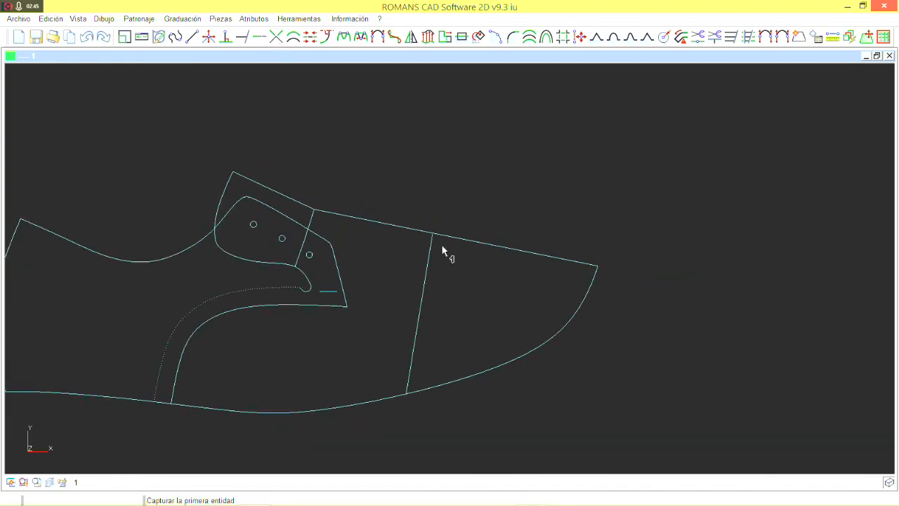
pyautogui.moveTo(434, 208); pyautogui.dragTo(472, 173, button='middle')
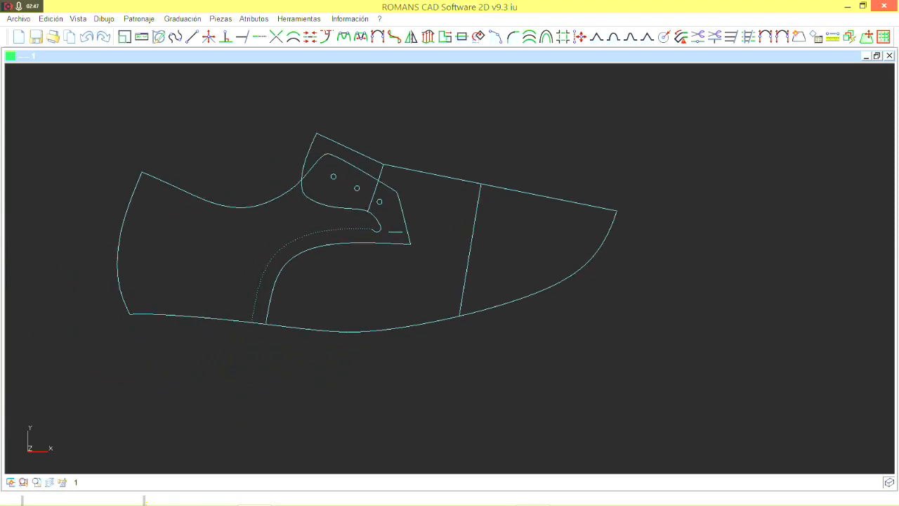
pyautogui.scroll(2, 311, 142)
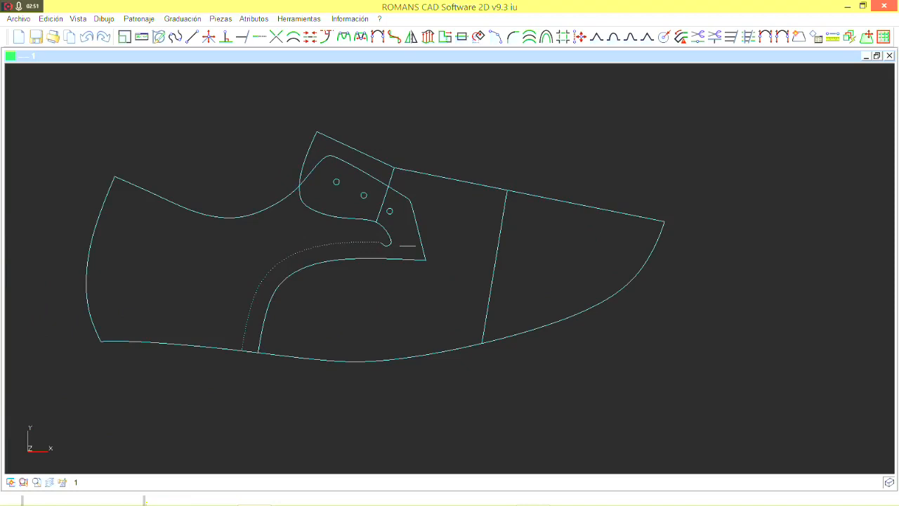
pyautogui.scroll(4, 347, 183)
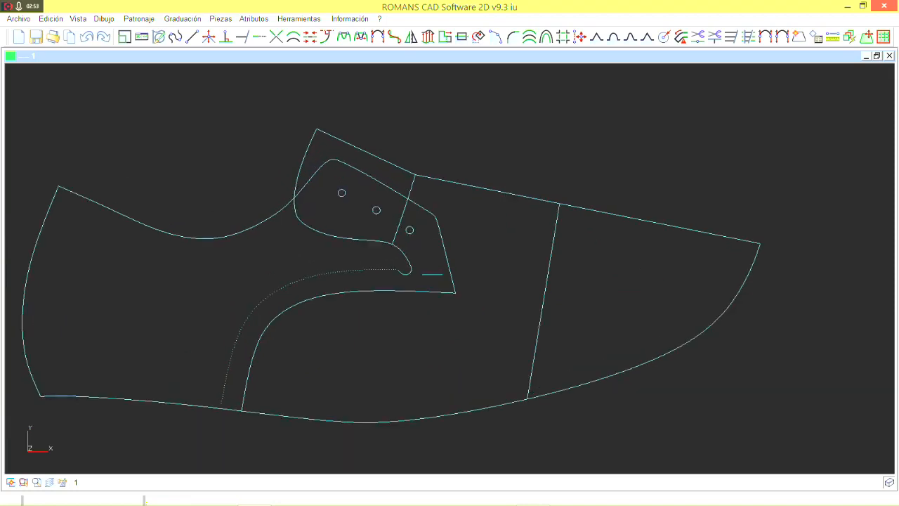
# Cut the tongue curve at the lower end of the new line from the instep junction
pyautogui.click(698, 36)
pyautogui.scroll(3, 349, 295)
pyautogui.click(356, 241)
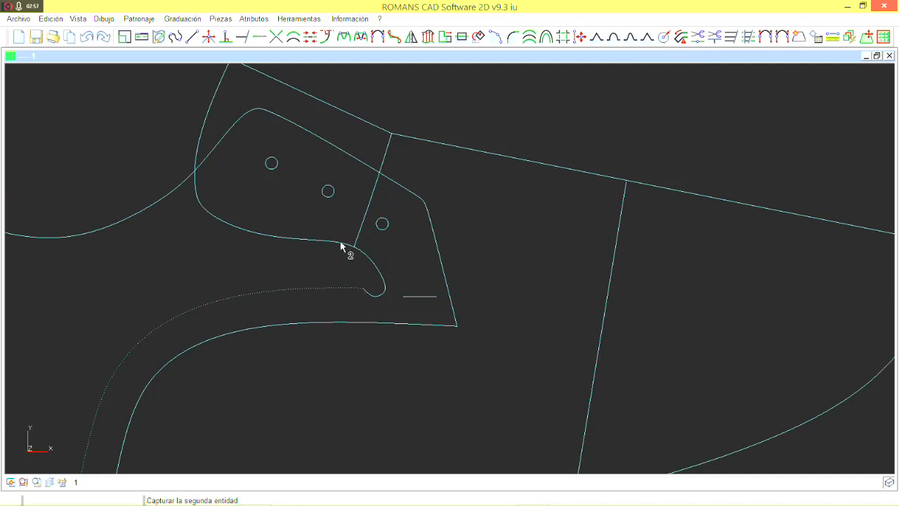
pyautogui.scroll(-5, 342, 244)
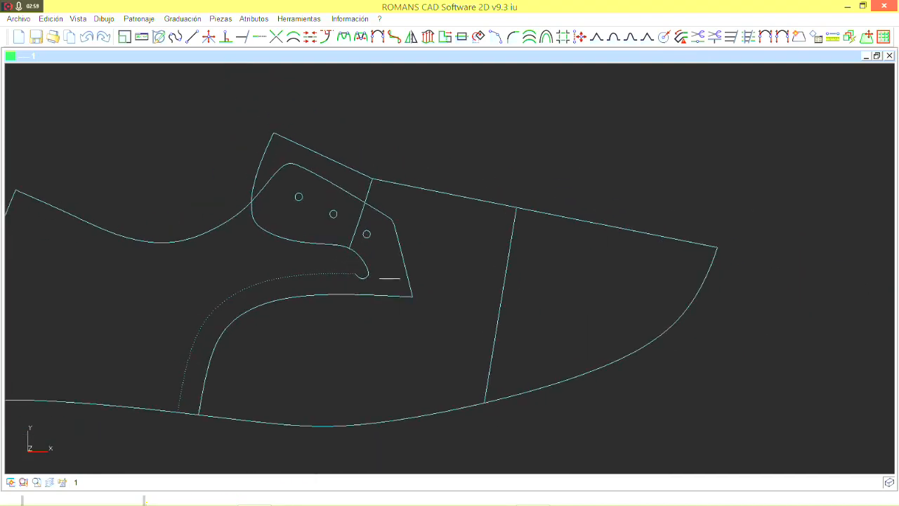
pyautogui.scroll(5, 325, 261)
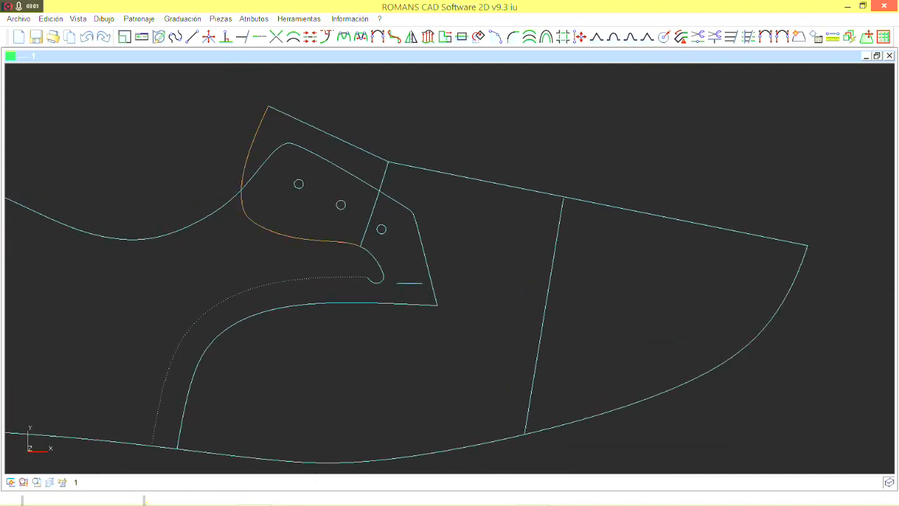
# Change the tongue curve, its hooked end and the adjoining dotted line to a magenta dotted line style
pyautogui.click(276, 230)
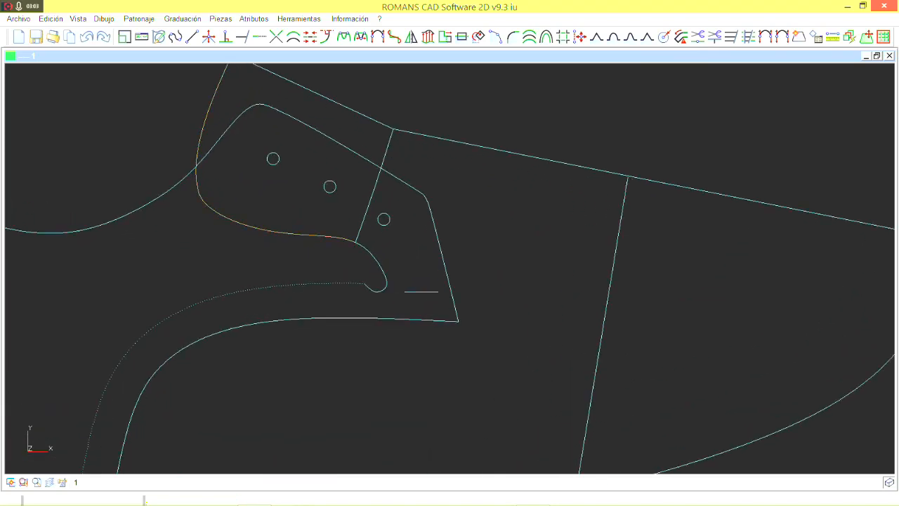
pyautogui.scroll(-4, 334, 282)
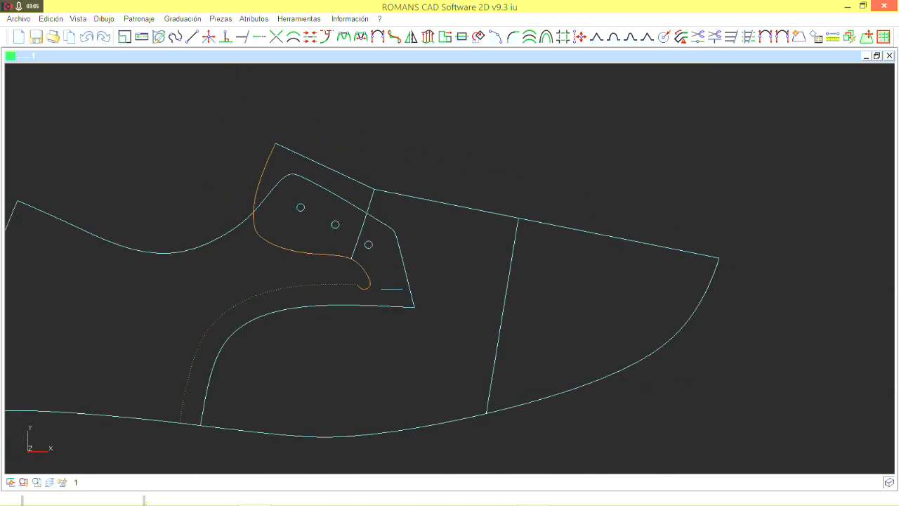
pyautogui.click(159, 37)
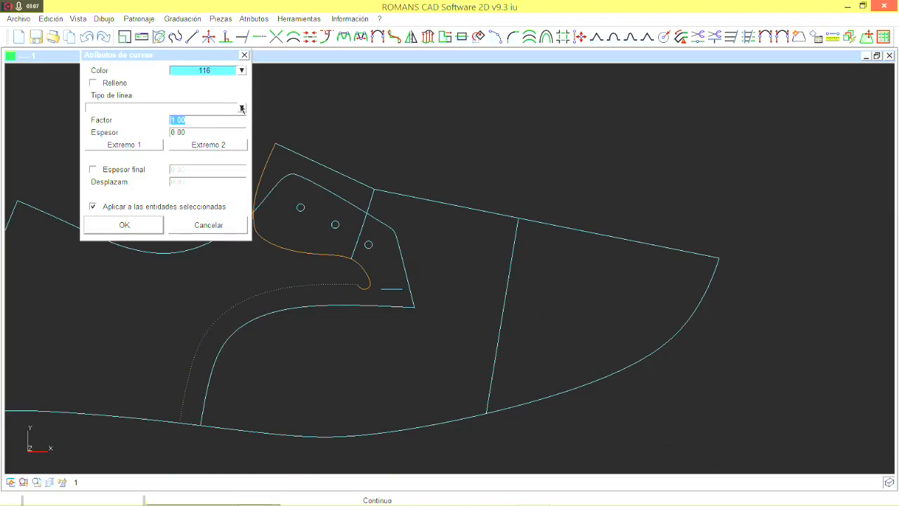
pyautogui.click(242, 108)
pyautogui.click(210, 128)
pyautogui.click(241, 70)
pyautogui.click(197, 119)
pyautogui.click(160, 224)
pyautogui.scroll(-2, 344, 138)
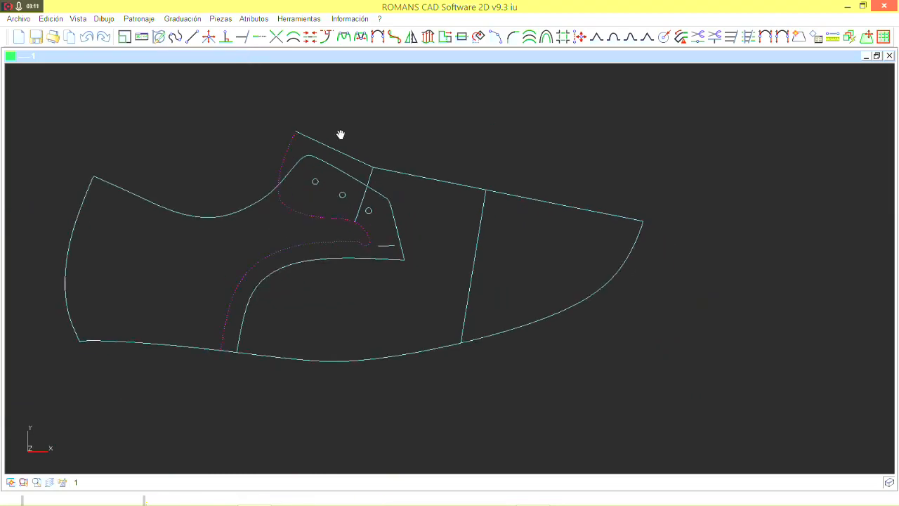
# Draw a short perpendicular notch mark on the lower edge of the tongue curve
pyautogui.scroll(3, 344, 153)
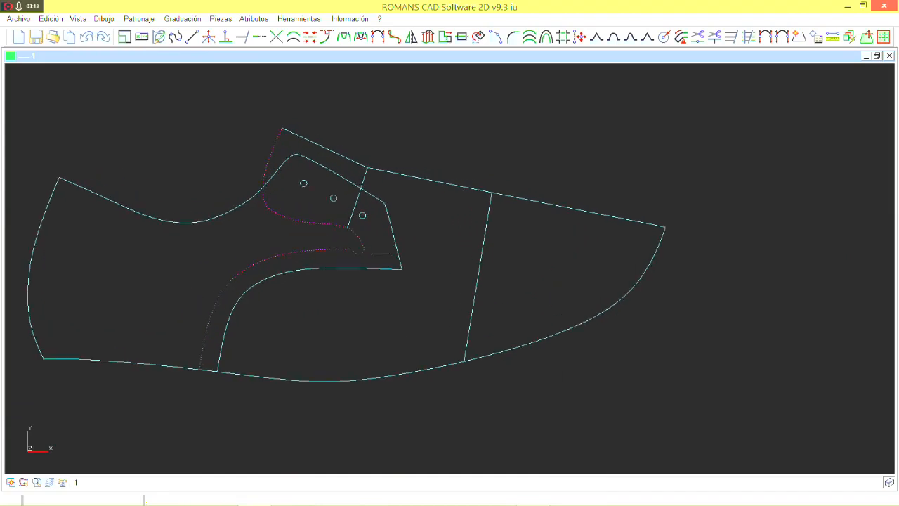
pyautogui.scroll(1, 266, 193)
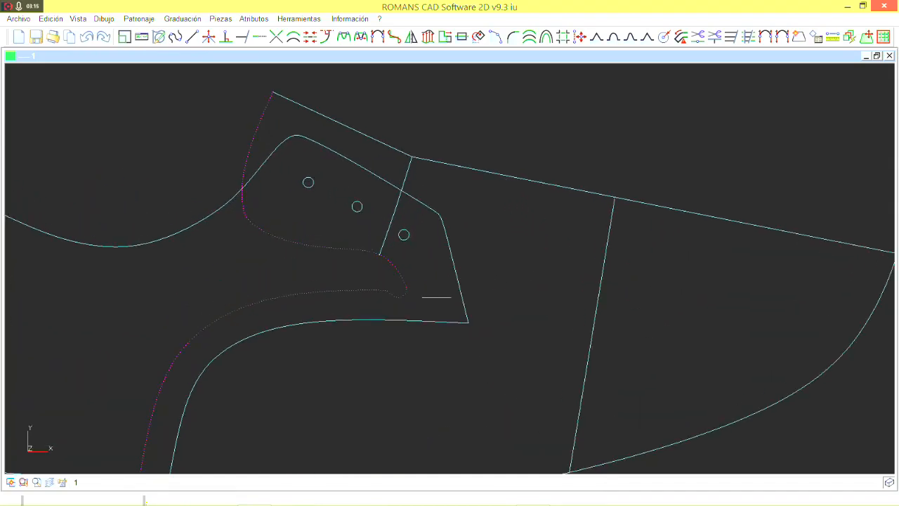
pyautogui.scroll(3, 253, 146)
pyautogui.scroll(-4, 261, 153)
pyautogui.click(227, 40)
pyautogui.scroll(3, 293, 247)
pyautogui.click(282, 236)
pyautogui.click(282, 243)
pyautogui.scroll(1, 307, 239)
pyautogui.scroll(-4, 308, 232)
pyautogui.scroll(-1, 392, 221)
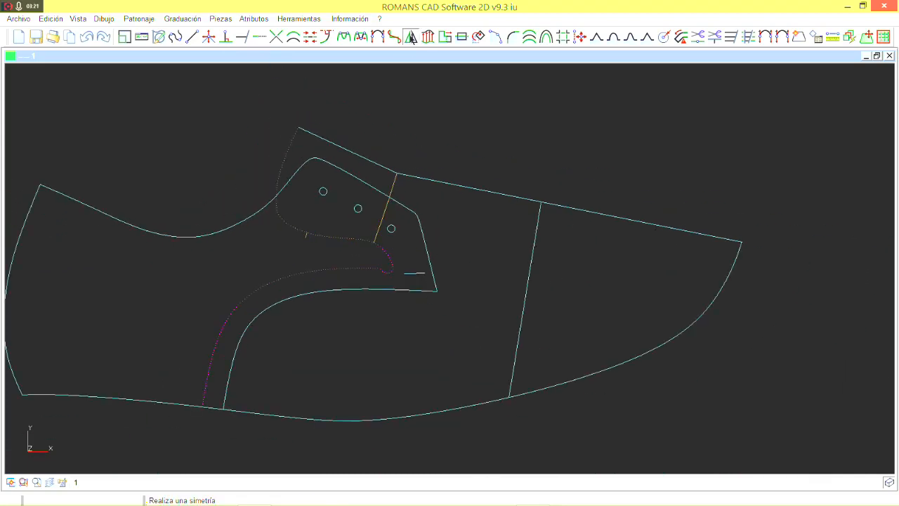
# Mirror the tongue curve, its notch mark and the front tongue line about the upper straight instep line
pyautogui.click(412, 37)
pyautogui.click(389, 182)
pyautogui.click(375, 164)
pyautogui.scroll(-4, 375, 167)
pyautogui.scroll(3, 373, 167)
pyautogui.scroll(1, 333, 105)
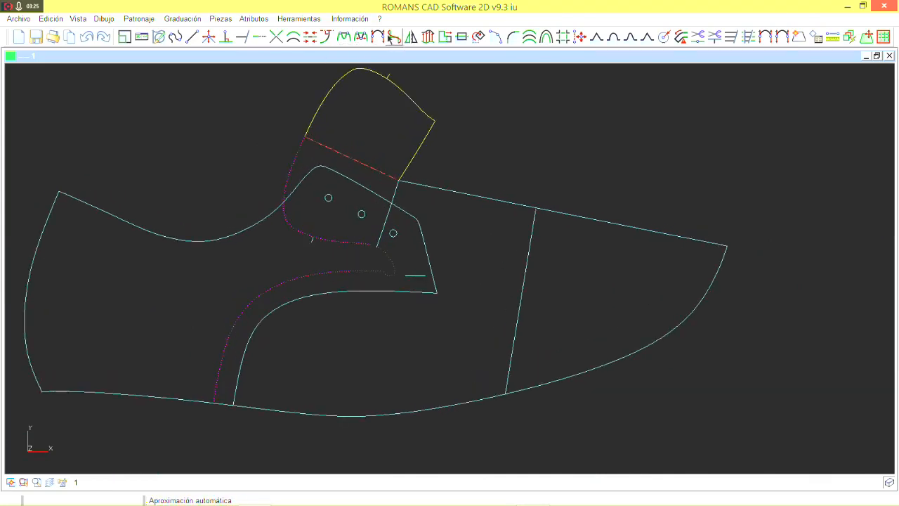
# Add an outer margin line along the tongue curve and its mirrored half, leaving out the front tongue lines
pyautogui.click(293, 38)
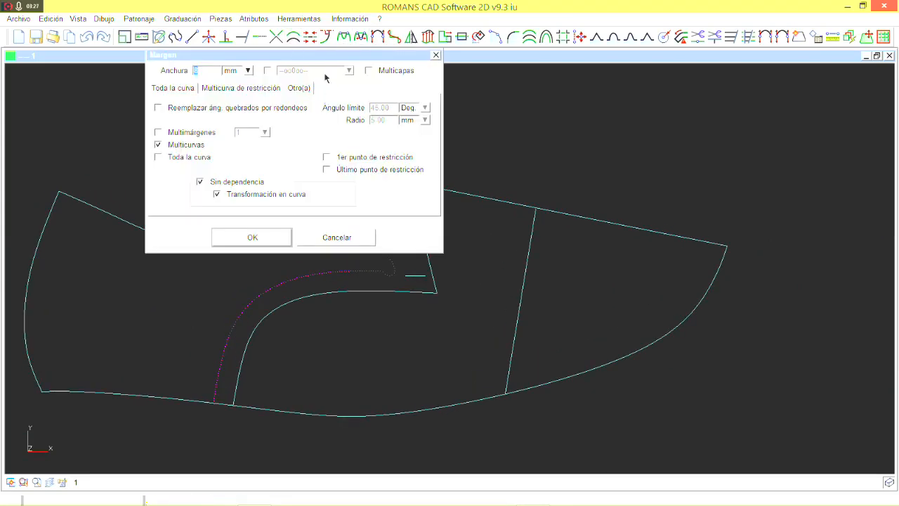
pyautogui.click(238, 238)
pyautogui.click(333, 237)
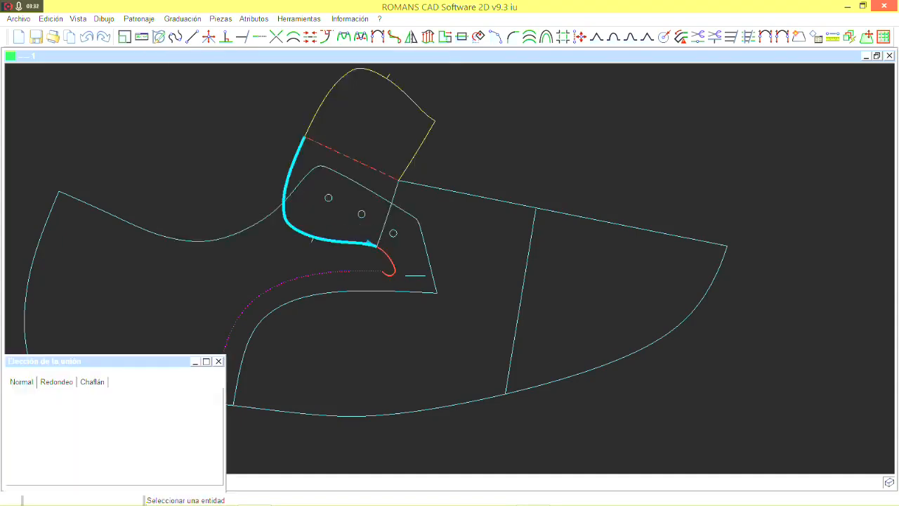
pyautogui.rightClick(331, 246)
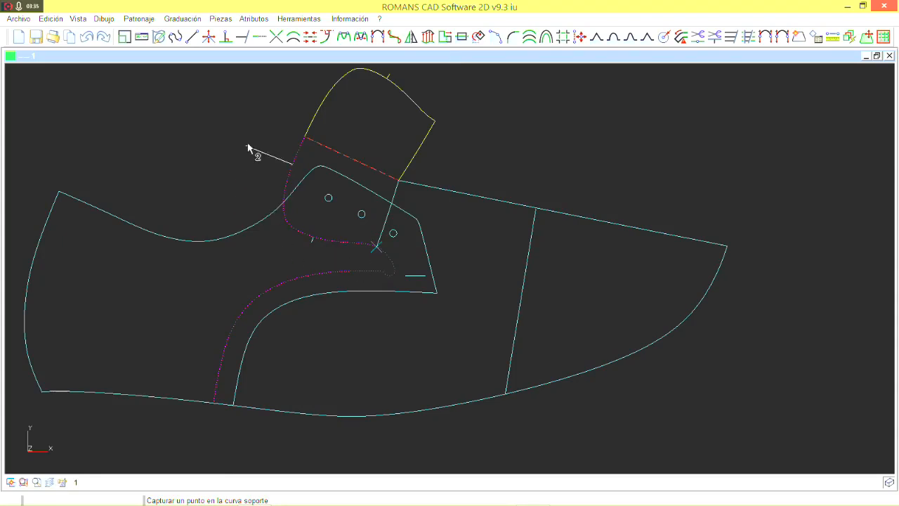
pyautogui.click(241, 166)
pyautogui.click(261, 201)
pyautogui.rightClick(211, 205)
pyautogui.click(361, 245)
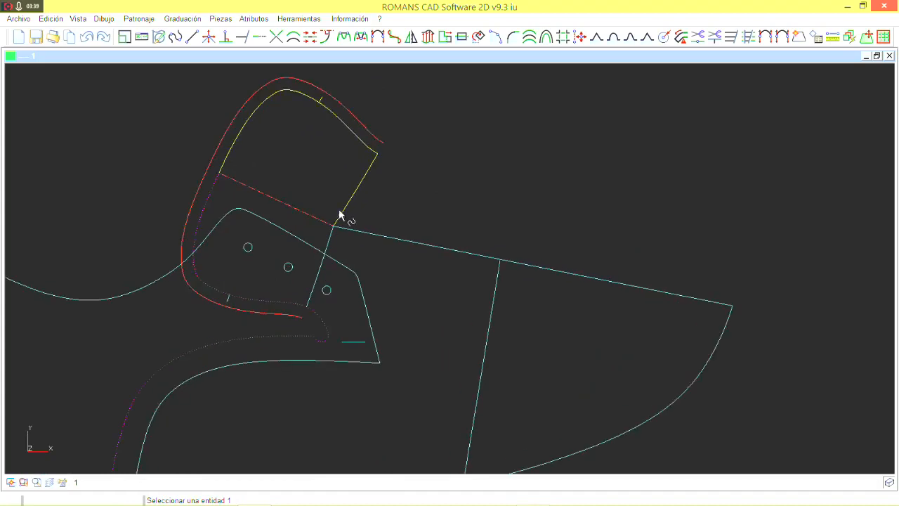
# Accept saving the pattern document and go up two folder levels from verano 2018-19
pyautogui.click(177, 42)
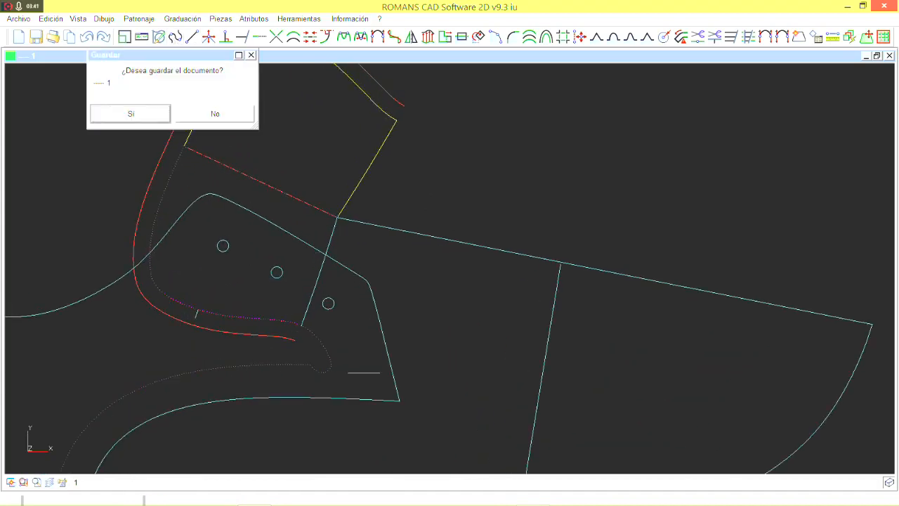
pyautogui.click(130, 114)
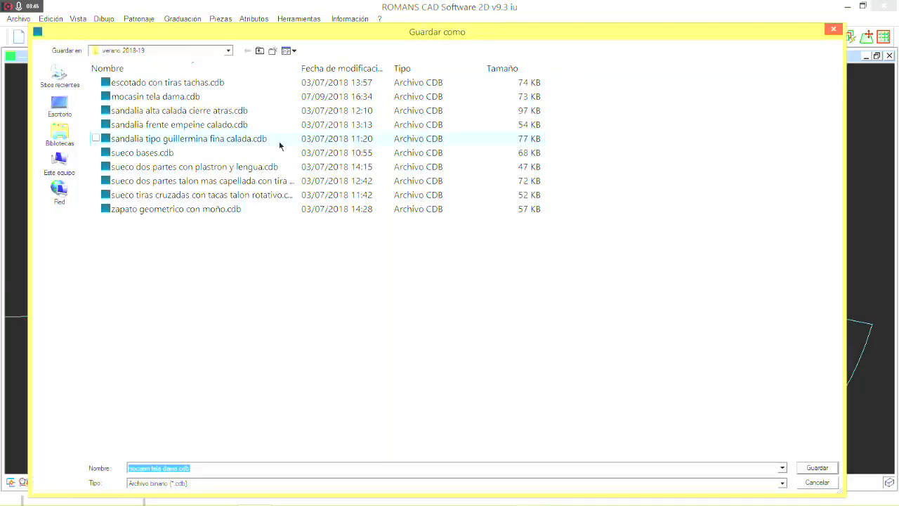
pyautogui.click(260, 52)
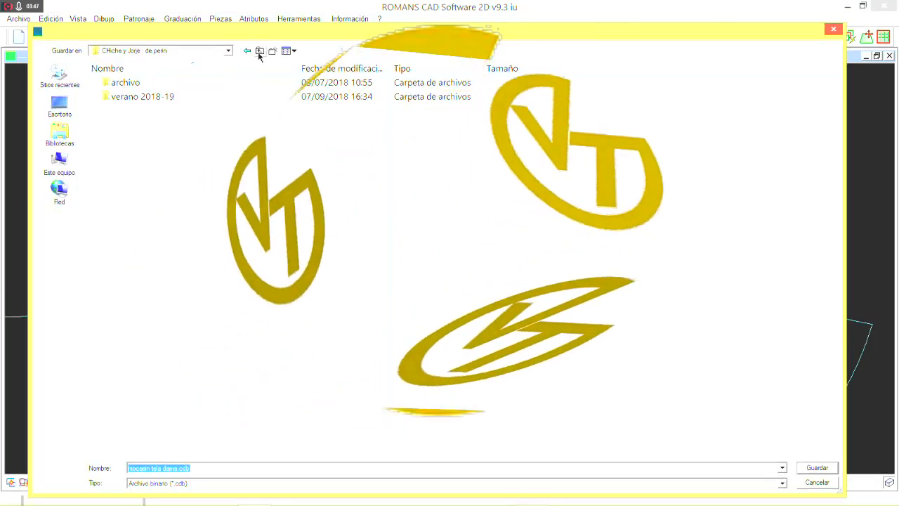
pyautogui.click(260, 51)
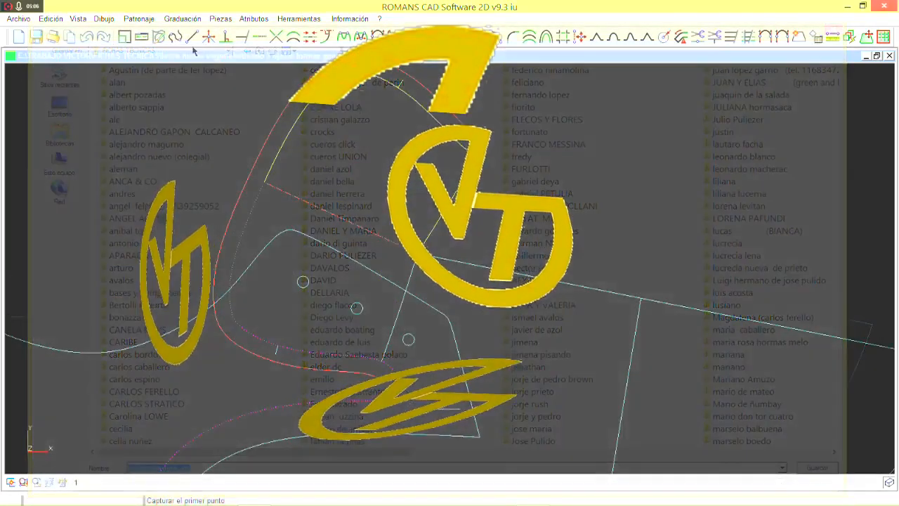
# Draw a slightly bowed front tongue curve about 28 mm long from the straight tongue line's lower end to the lower instep line
pyautogui.scroll(2, 377, 359)
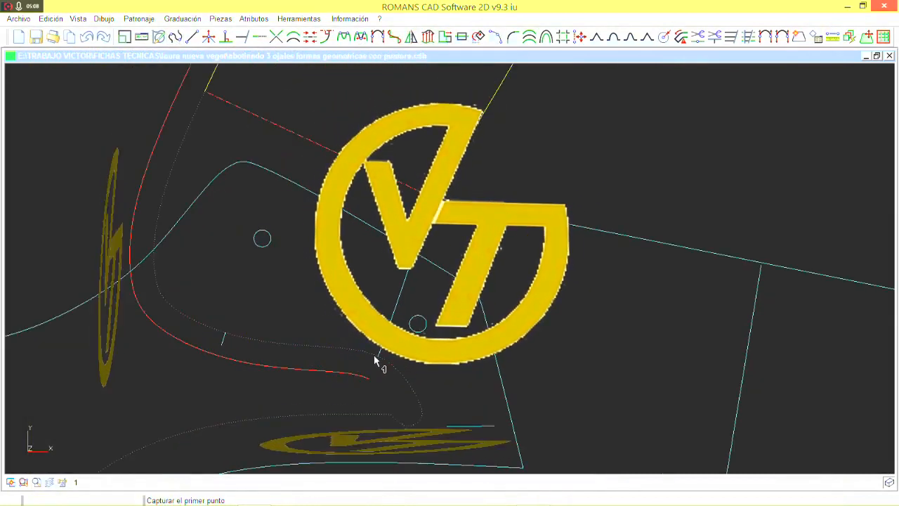
pyautogui.click(377, 358)
pyautogui.scroll(1, 421, 337)
pyautogui.scroll(1, 424, 319)
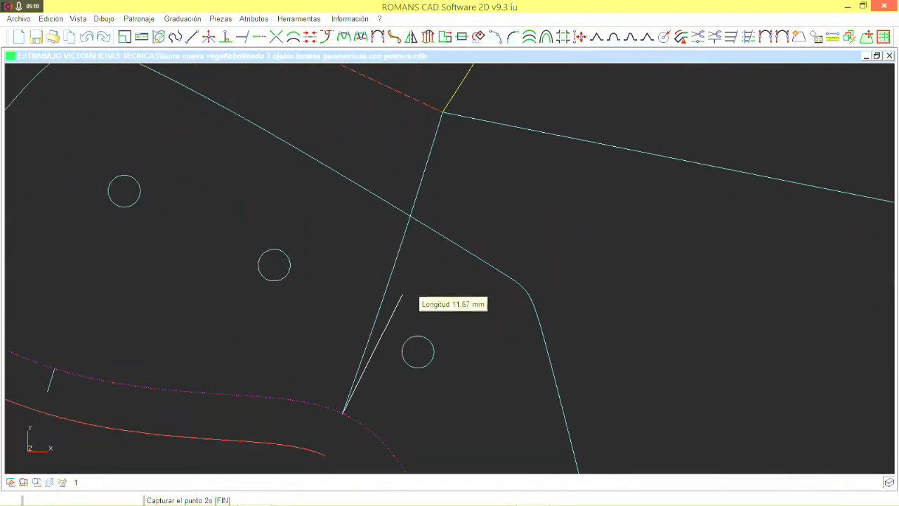
pyautogui.click(414, 242)
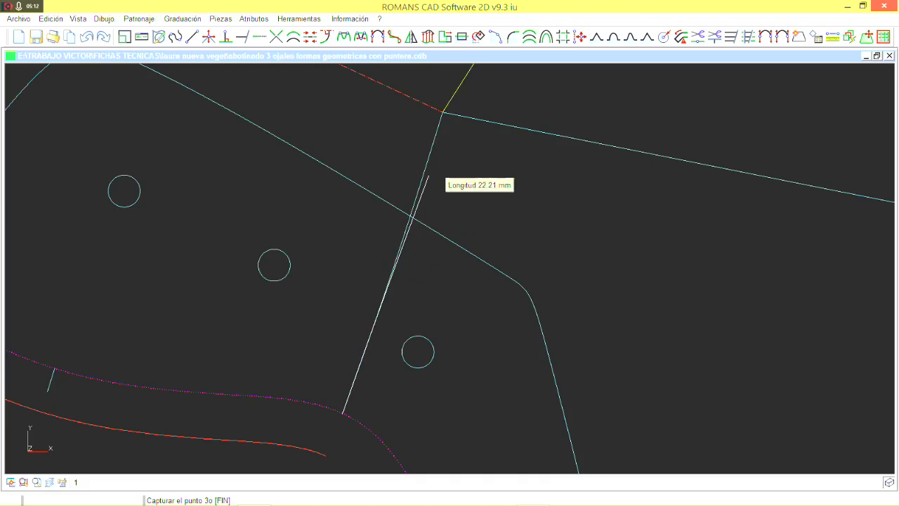
pyautogui.click(432, 172)
pyautogui.click(456, 119)
pyautogui.rightClick(456, 119)
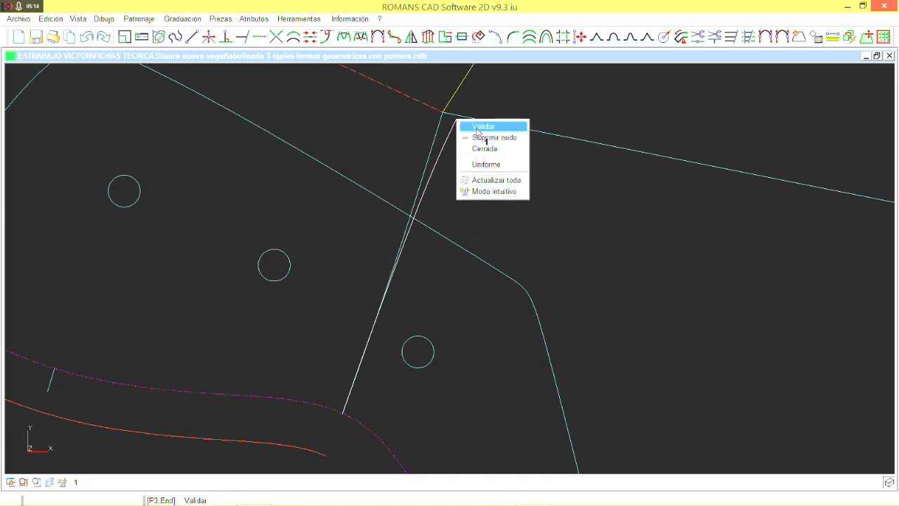
pyautogui.click(477, 127)
pyautogui.scroll(-1, 470, 140)
pyautogui.scroll(-2, 425, 233)
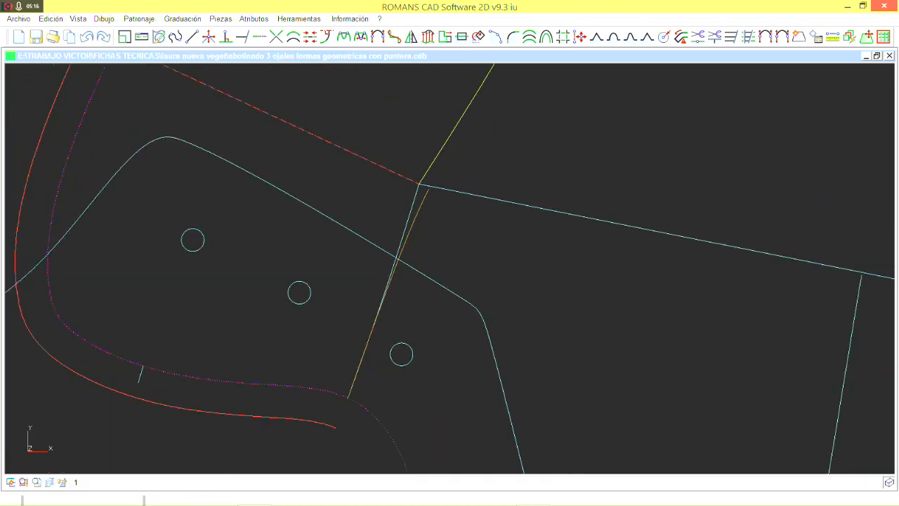
# Mirror the new bowed front tongue curve about the dashed fold axis
pyautogui.click(409, 39)
pyautogui.click(366, 175)
pyautogui.scroll(1, 429, 218)
pyautogui.scroll(-1, 421, 197)
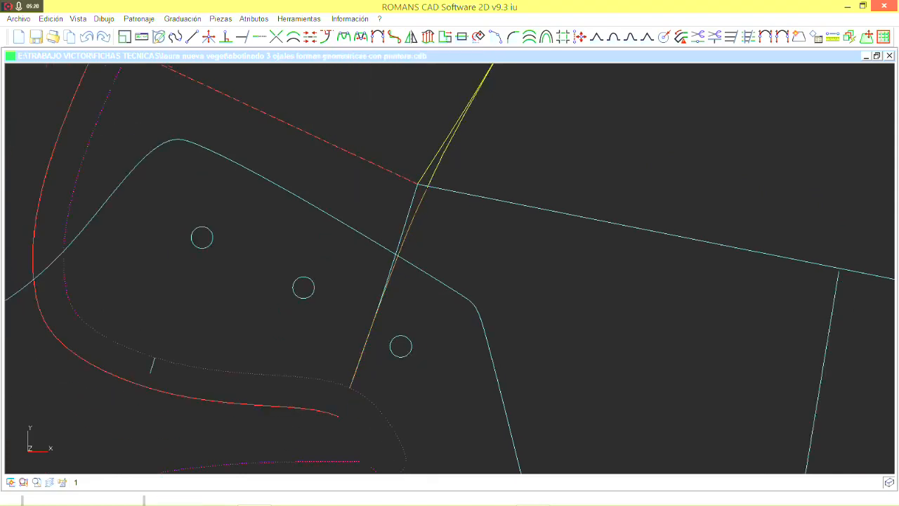
# Set the colour of the bowed front tongue curve to magenta (13) in its properties
pyautogui.rightClick(321, 103)
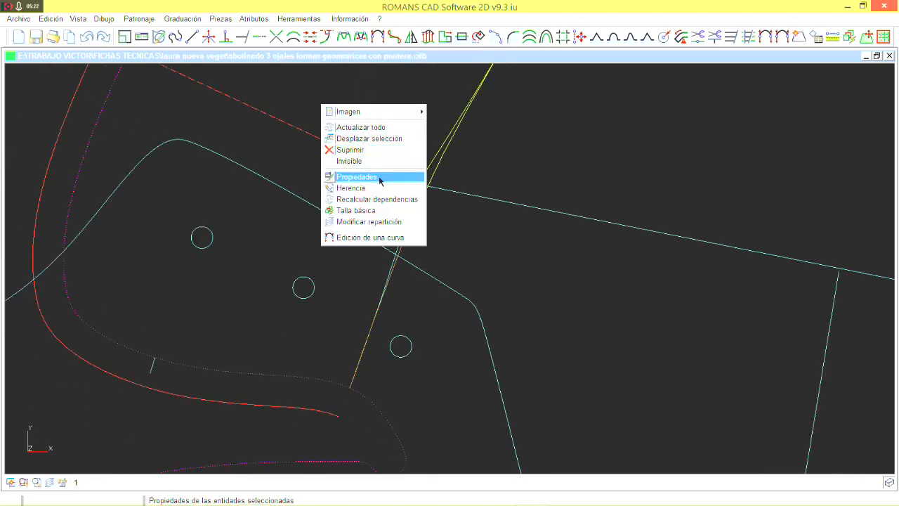
pyautogui.click(379, 177)
pyautogui.click(876, 130)
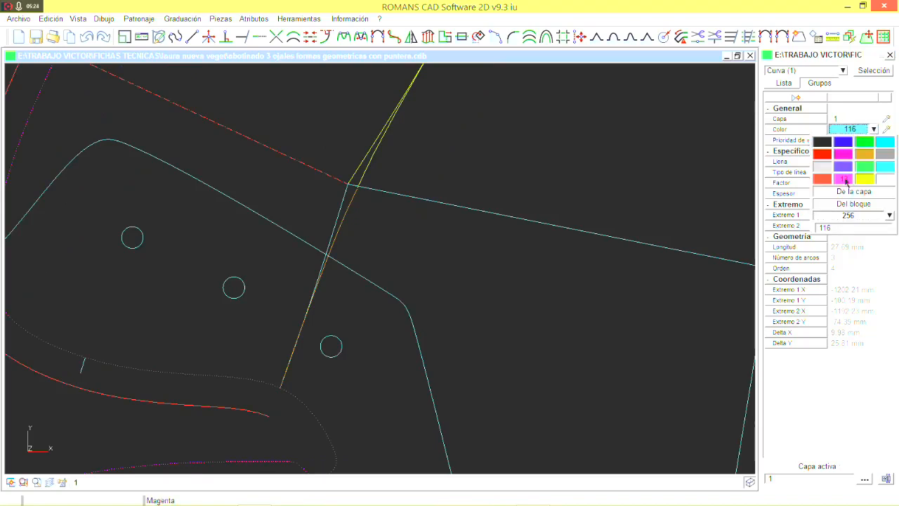
pyautogui.click(845, 179)
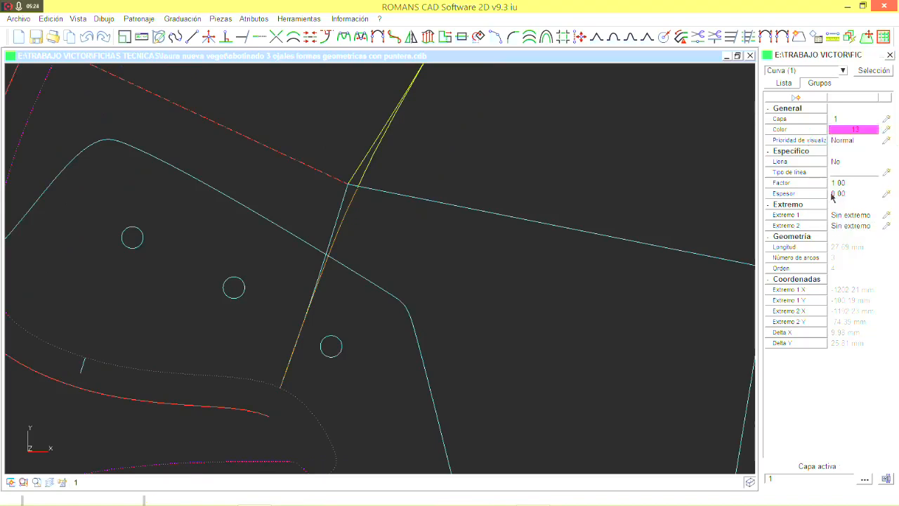
pyautogui.click(890, 55)
pyautogui.scroll(-2, 730, 236)
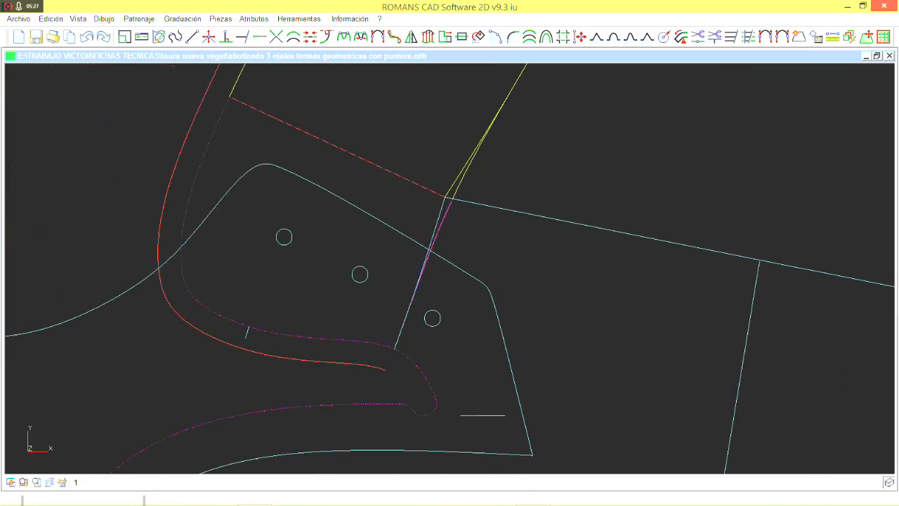
# Create a 2 mm margin line outside the magenta and yellow bowed front tongue curves
pyautogui.click(297, 38)
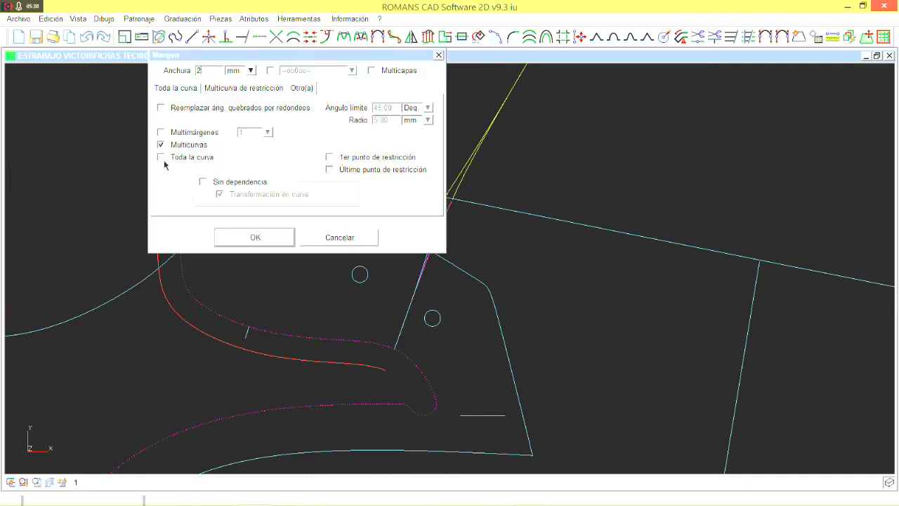
pyautogui.click(256, 239)
pyautogui.click(444, 222)
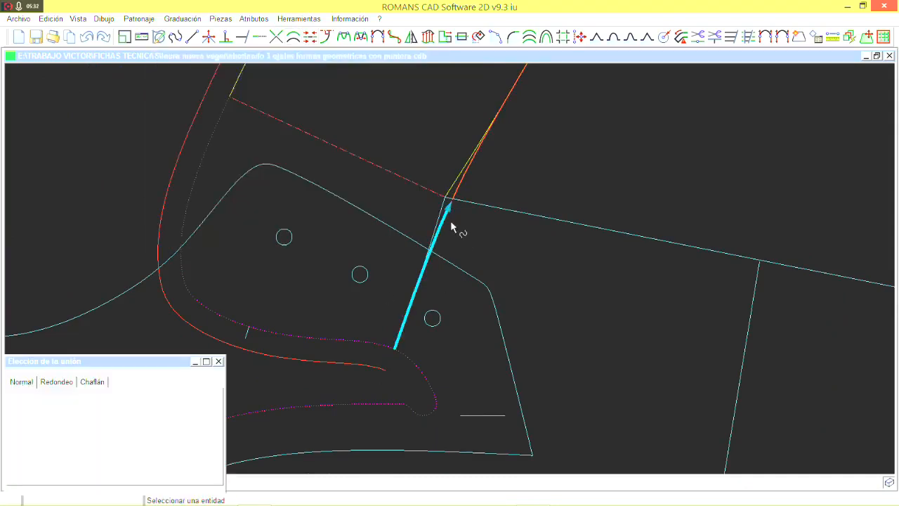
pyautogui.click(457, 234)
pyautogui.scroll(-3, 463, 186)
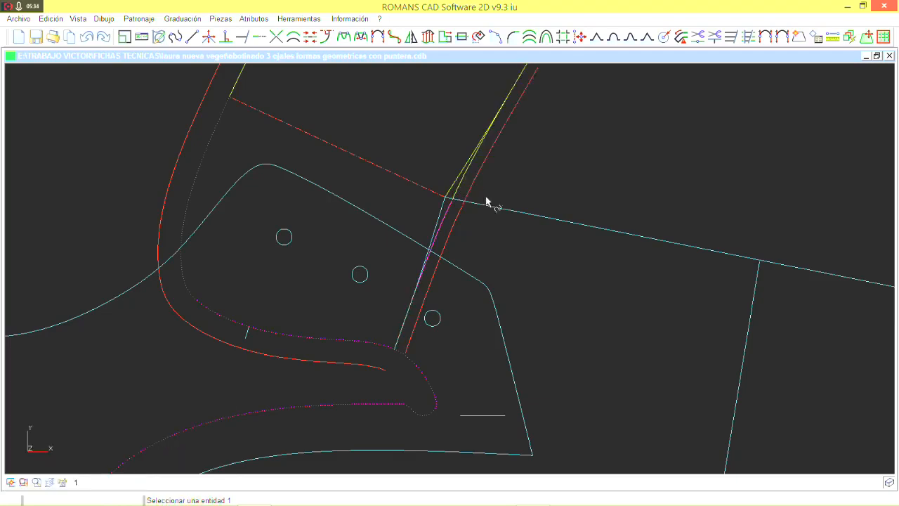
pyautogui.scroll(-1, 440, 112)
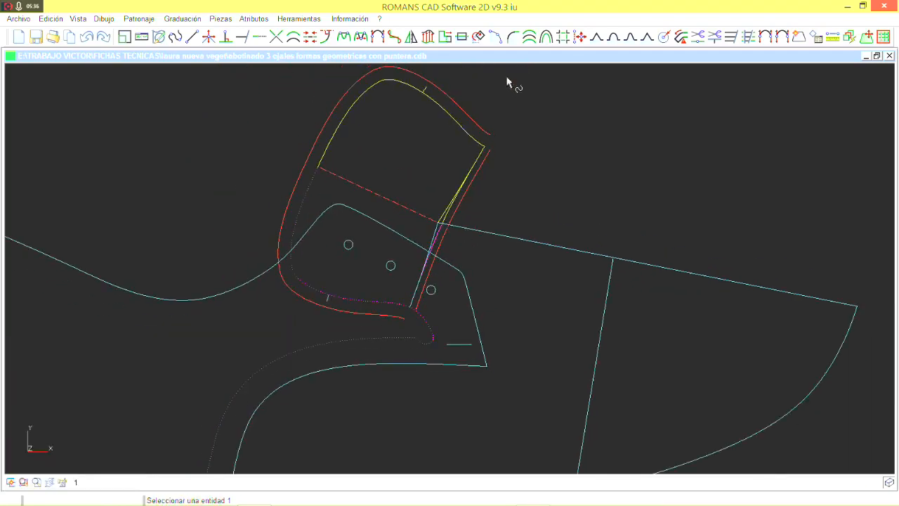
# Create a tongue piece from the closed contour of the front margin line and the outer red margin curves, and assign it to layer 5
pyautogui.click(813, 39)
pyautogui.scroll(2, 397, 272)
pyautogui.click(448, 249)
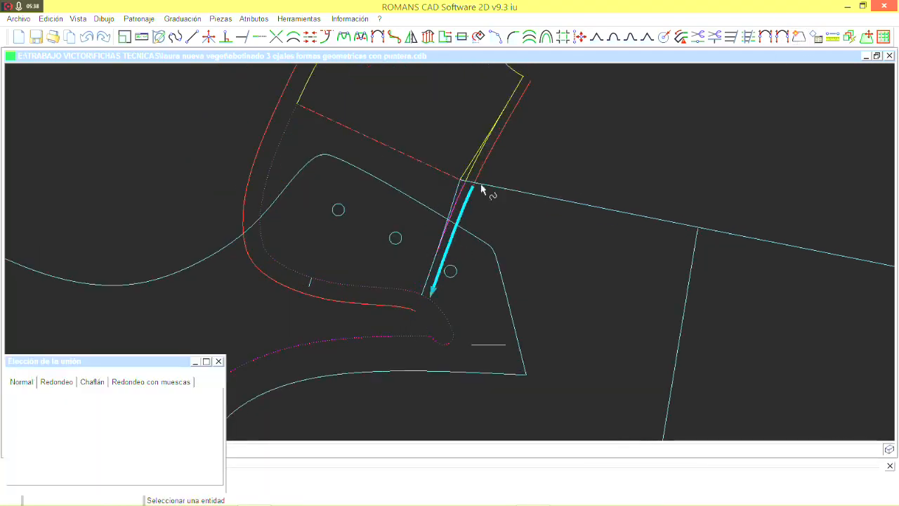
pyautogui.moveTo(492, 147); pyautogui.dragTo(481, 192, button='middle')
pyautogui.moveTo(463, 131); pyautogui.dragTo(464, 177, button='middle')
pyautogui.scroll(4, 462, 289)
pyautogui.click(461, 264)
pyautogui.click(472, 268)
pyautogui.scroll(-4, 486, 273)
pyautogui.click(511, 138)
pyautogui.click(281, 188)
pyautogui.moveTo(344, 278); pyautogui.dragTo(324, 203, button='middle')
pyautogui.scroll(4, 399, 290)
pyautogui.click(411, 289)
pyautogui.rightClick(406, 304)
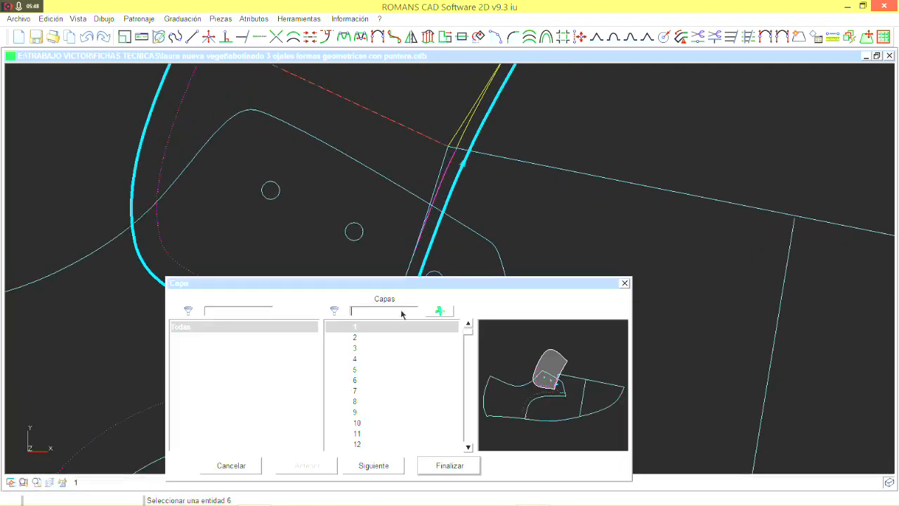
pyautogui.click(365, 372)
pyautogui.click(448, 466)
pyautogui.scroll(-2, 391, 304)
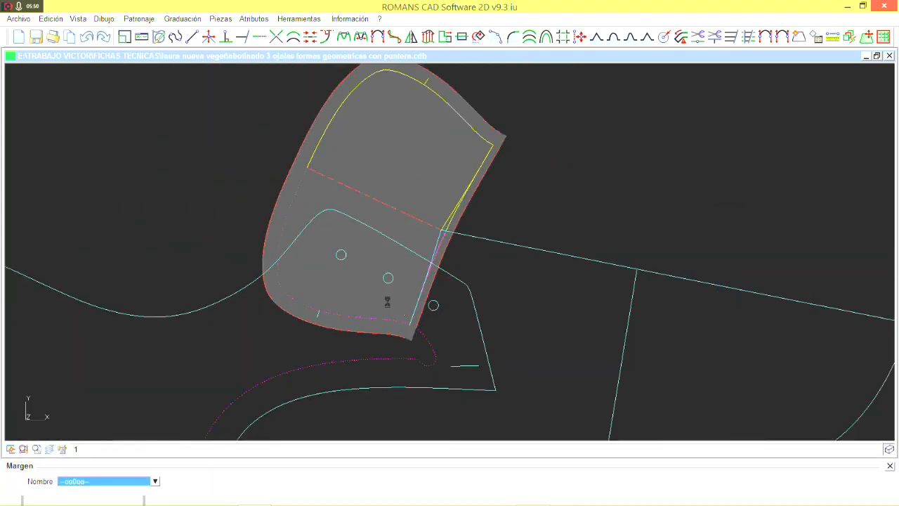
# Create a second margin line outside the two outer red curves around the rear of the tongue piece
pyautogui.click(293, 37)
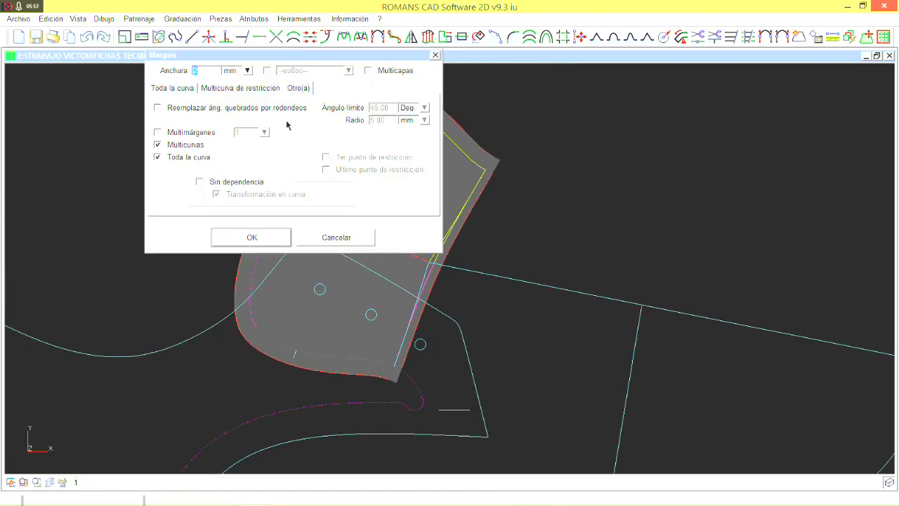
pyautogui.click(236, 238)
pyautogui.click(249, 232)
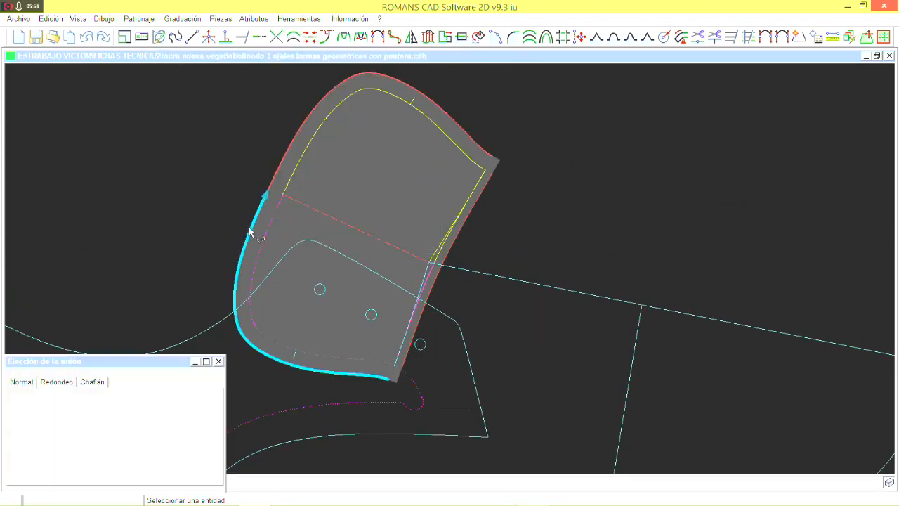
pyautogui.click(242, 229)
pyautogui.click(279, 168)
pyautogui.click(278, 167)
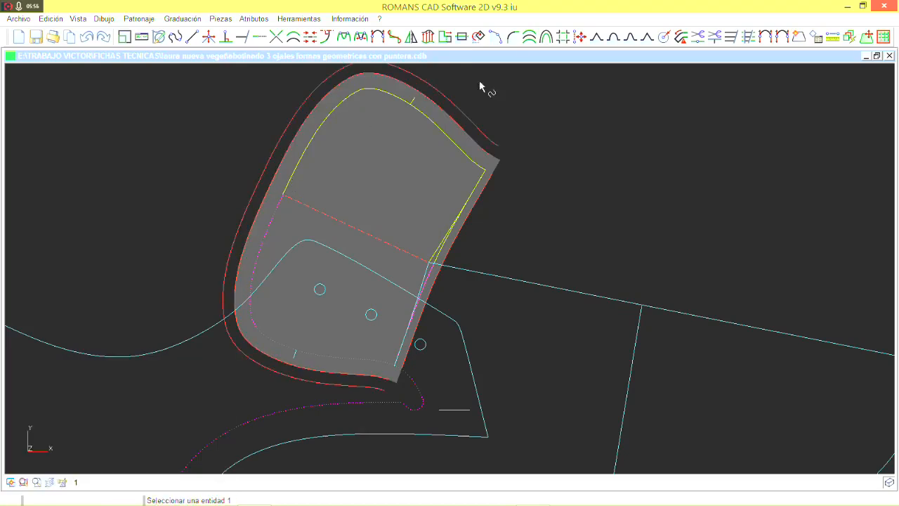
# Create a larger tongue piece from the front margin line and the new outermost margin curves, and assign it to layer 6
pyautogui.click(799, 38)
pyautogui.scroll(2, 439, 300)
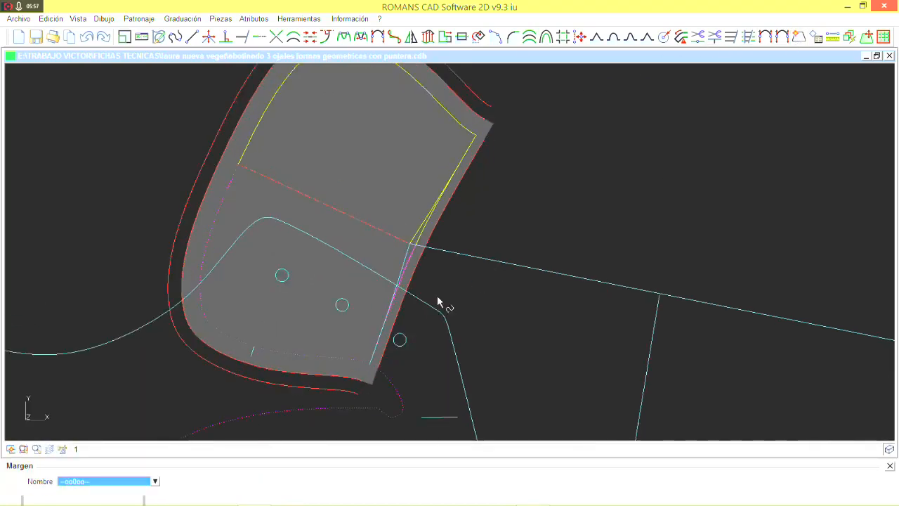
pyautogui.click(413, 264)
pyautogui.click(427, 229)
pyautogui.moveTo(474, 104); pyautogui.dragTo(448, 197, button='middle')
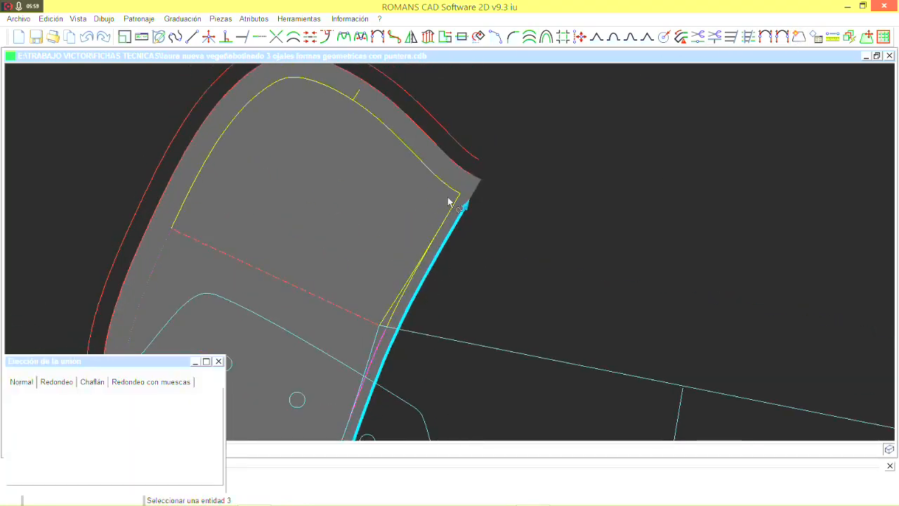
pyautogui.click(464, 152)
pyautogui.click(130, 224)
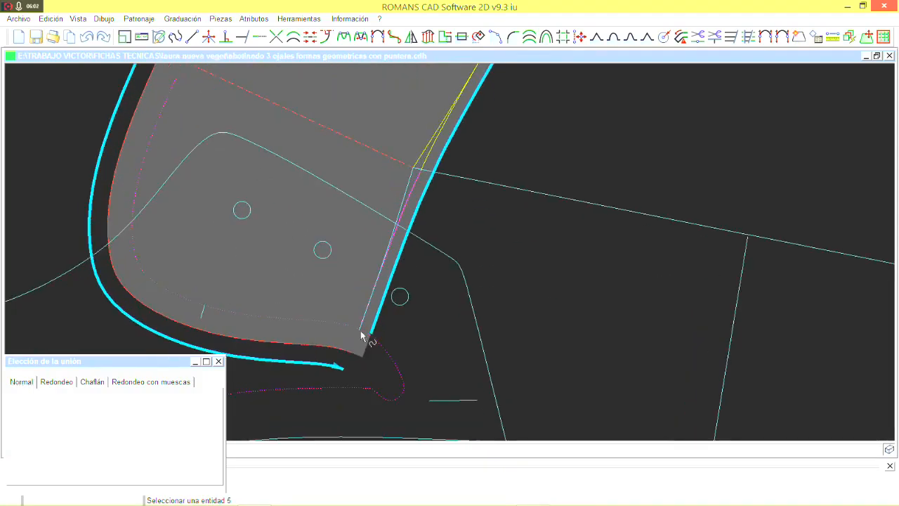
pyautogui.rightClick(377, 321)
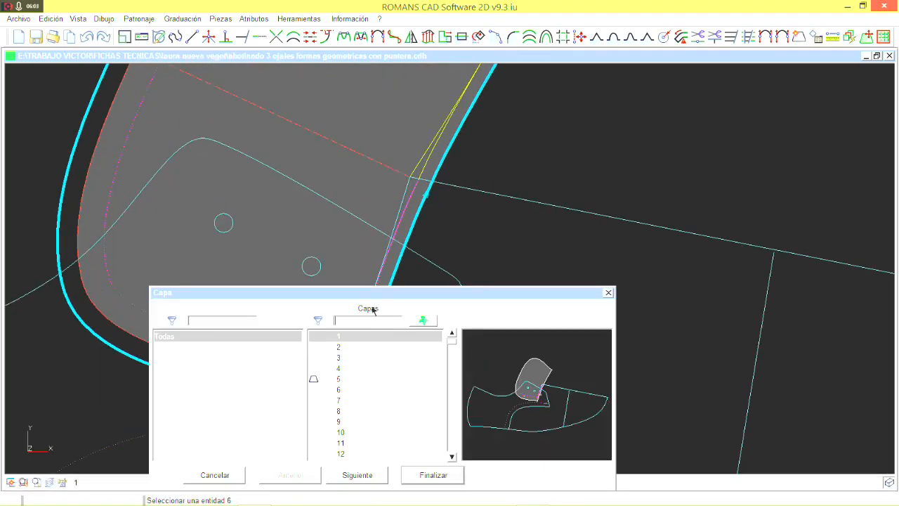
pyautogui.click(373, 387)
pyautogui.click(431, 474)
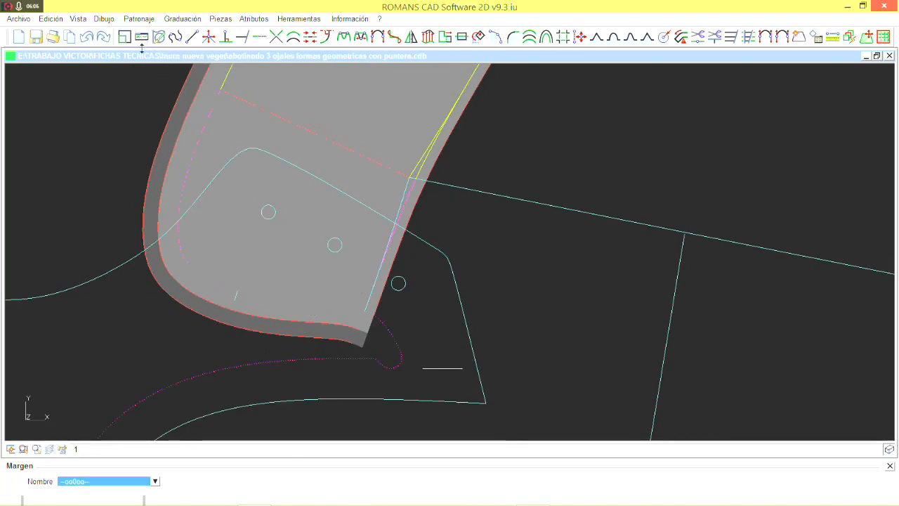
# Activate layer 5 and show the tongue piece together with its inner yellow, magenta and dashed lines
pyautogui.click(141, 40)
pyautogui.click(120, 468)
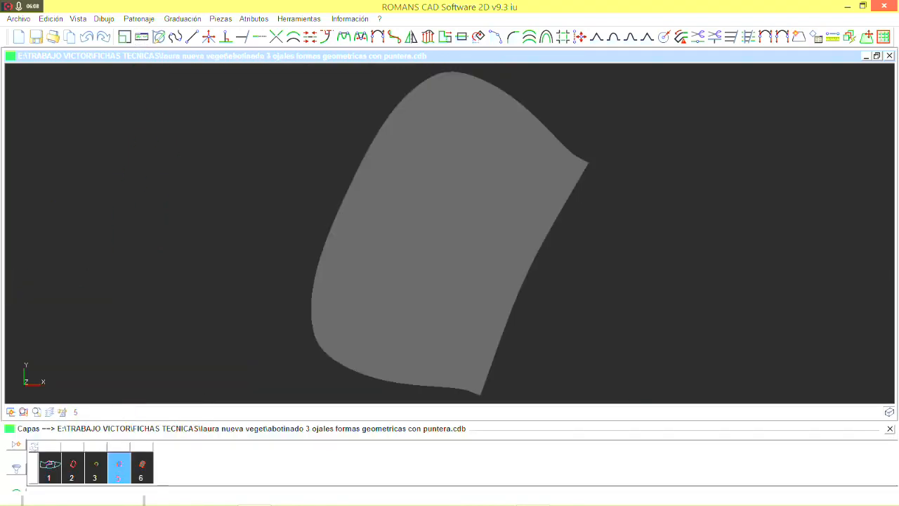
pyautogui.rightClick(261, 460)
pyautogui.click(284, 463)
pyautogui.scroll(-1, 357, 272)
pyautogui.moveTo(356, 274); pyautogui.dragTo(346, 265, button='middle')
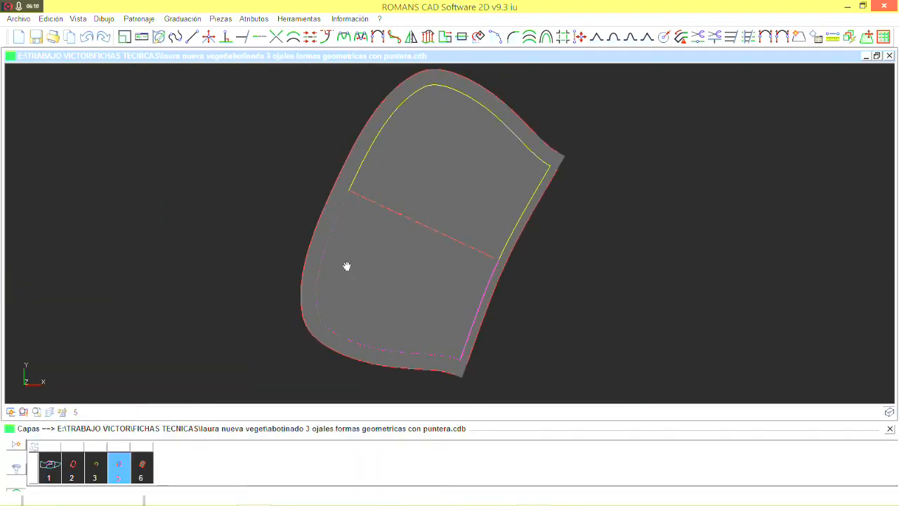
# Place a circle centred at the front end of the dashed fold axis on the layer 5 tongue piece
pyautogui.scroll(2, 370, 261)
pyautogui.scroll(1, 532, 193)
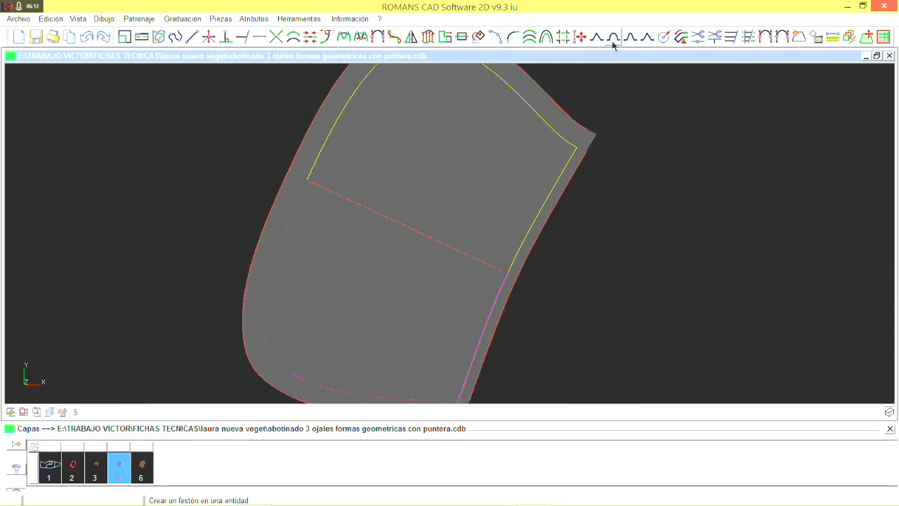
pyautogui.click(664, 39)
pyautogui.click(620, 115)
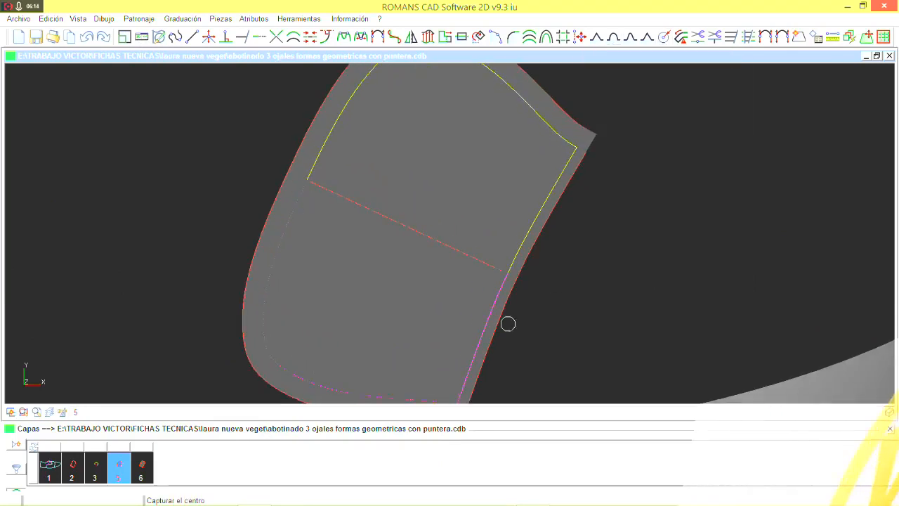
pyautogui.scroll(1, 499, 261)
pyautogui.scroll(4, 500, 260)
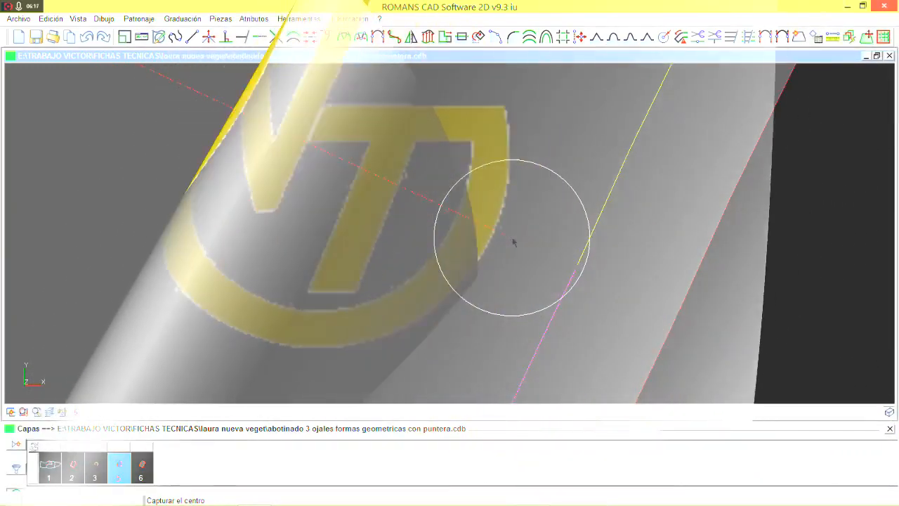
pyautogui.click(512, 238)
# Add axis notches 4 mm wide and 3 mm deep, integrated into the contour, where the dashed fold line meets the layer 6 piece's edges
pyautogui.scroll(-7, 584, 348)
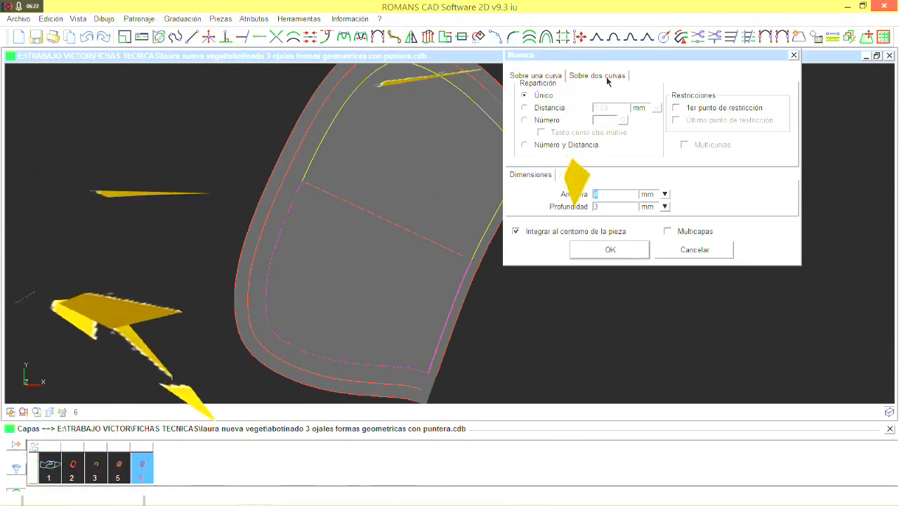
pyautogui.click(597, 75)
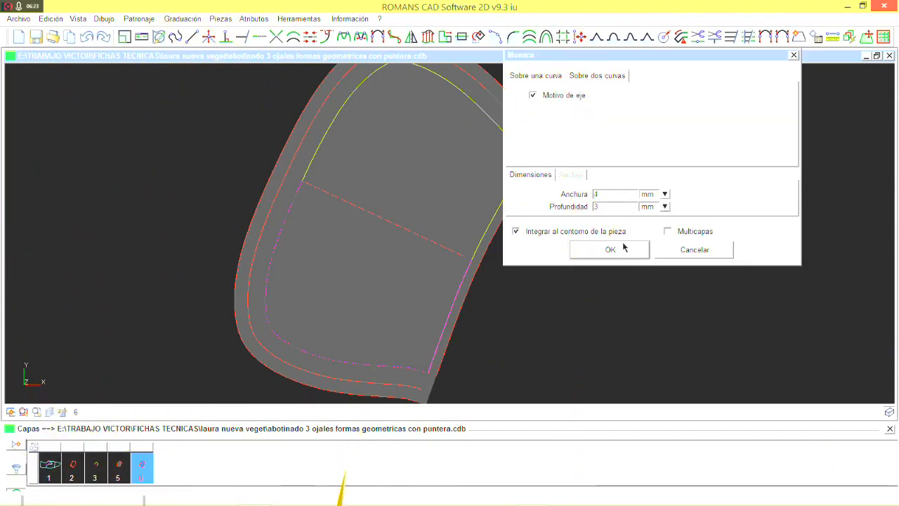
pyautogui.click(610, 249)
pyautogui.scroll(3, 484, 277)
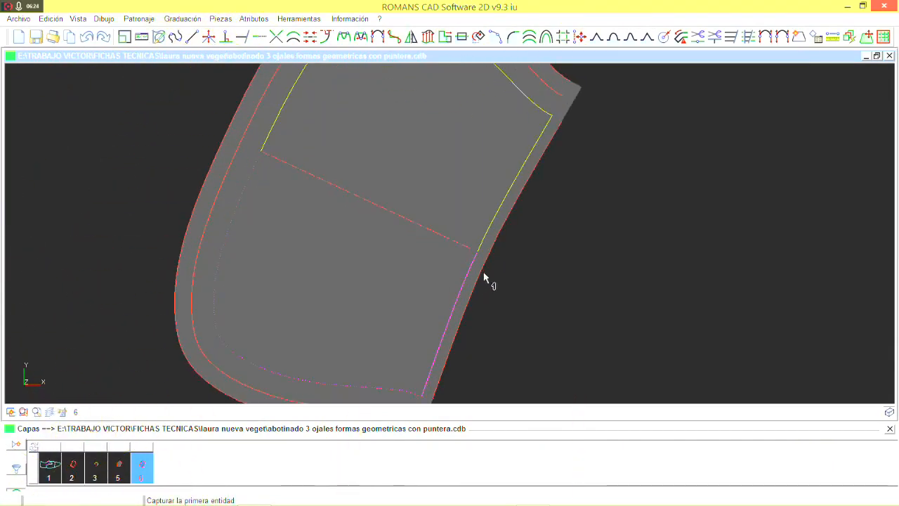
pyautogui.click(373, 208)
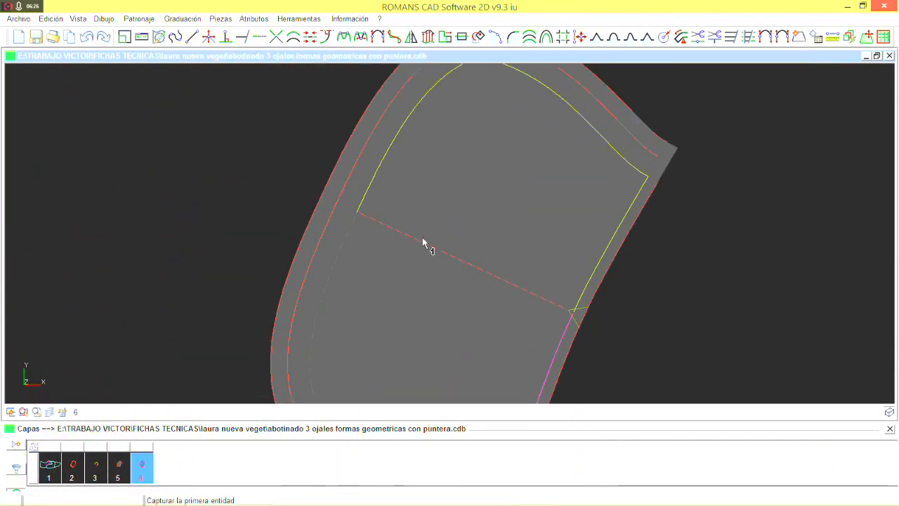
pyautogui.click(327, 190)
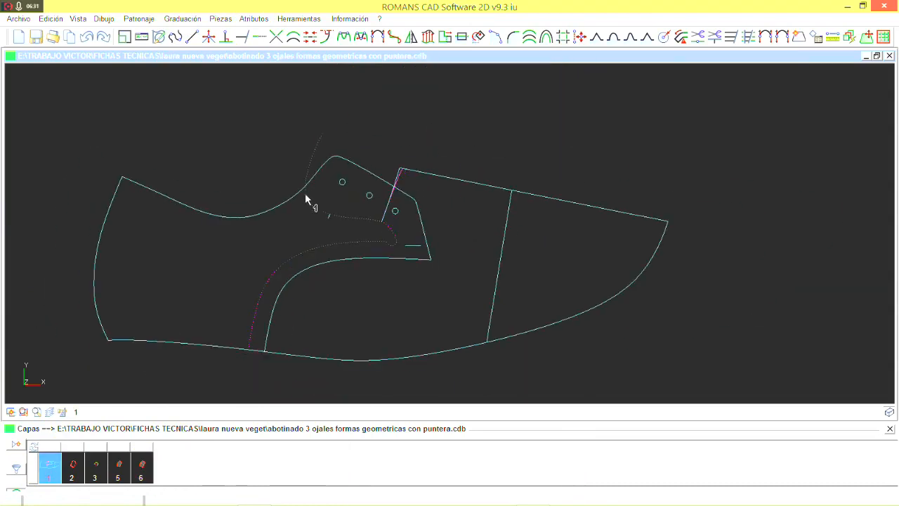
# Move the selected dotted tongue outline, its small tick mark and the bowed front curve from layer 1 to layer 4
pyautogui.scroll(3, 305, 192)
pyautogui.scroll(3, 455, 181)
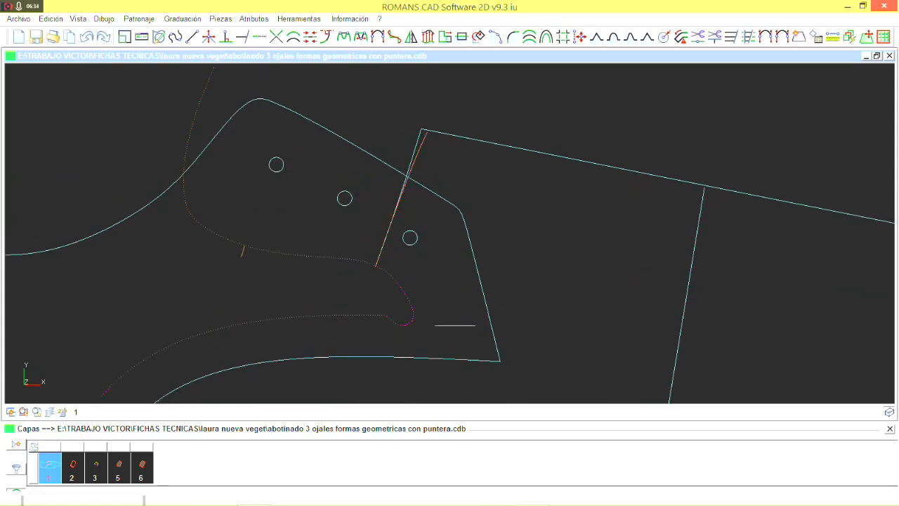
pyautogui.rightClick(469, 110)
pyautogui.click(512, 181)
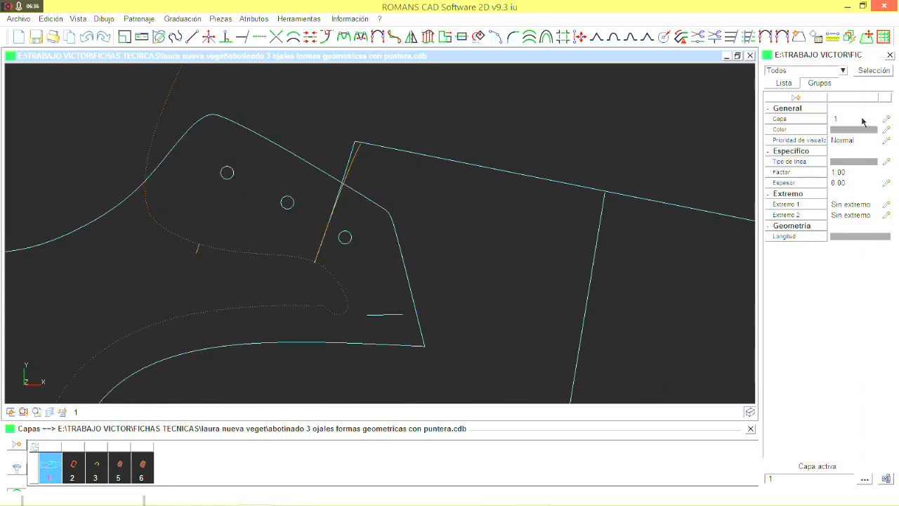
pyautogui.click(863, 120)
pyautogui.click(724, 190)
pyautogui.click(738, 281)
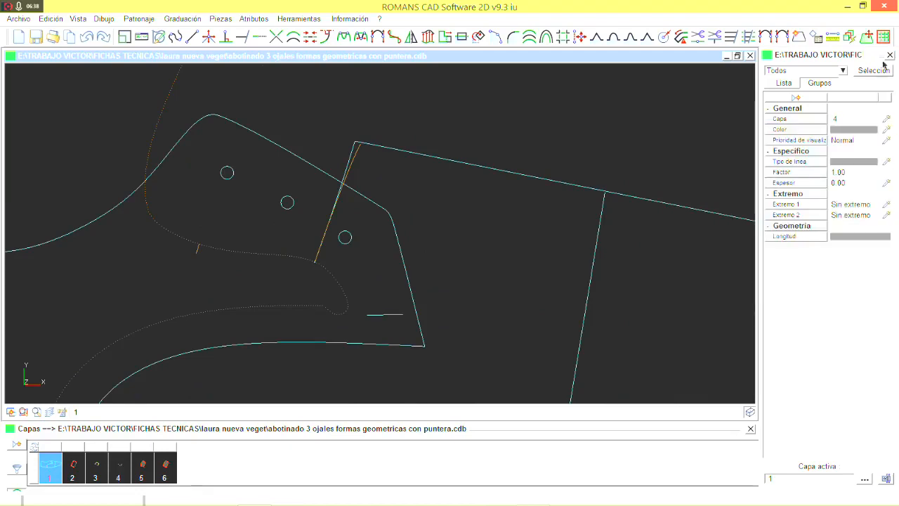
pyautogui.click(890, 55)
# Mirror the shoe upper's outline curves about the straight instep line
pyautogui.scroll(-6, 170, 365)
pyautogui.scroll(-1, 210, 316)
pyautogui.moveTo(170, 365); pyautogui.dragTo(173, 331, button='middle')
pyautogui.scroll(1, 175, 330)
pyautogui.scroll(2, 258, 267)
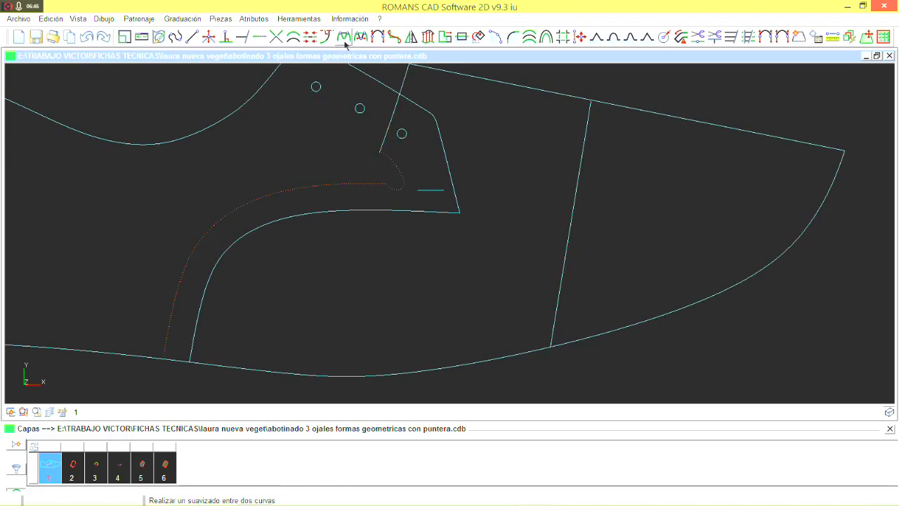
pyautogui.click(310, 38)
pyautogui.scroll(1, 409, 216)
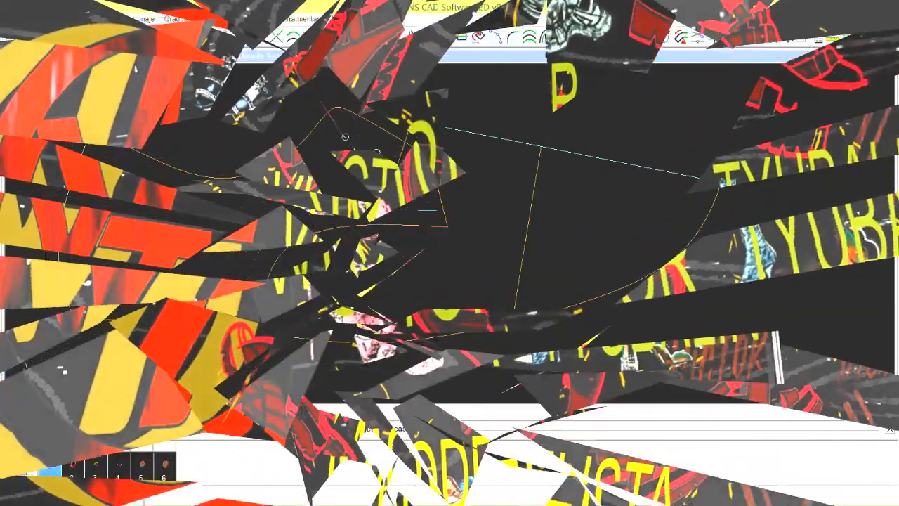
pyautogui.scroll(-1, 371, 345)
pyautogui.click(412, 37)
pyautogui.click(369, 175)
pyautogui.click(461, 190)
pyautogui.scroll(4, 357, 158)
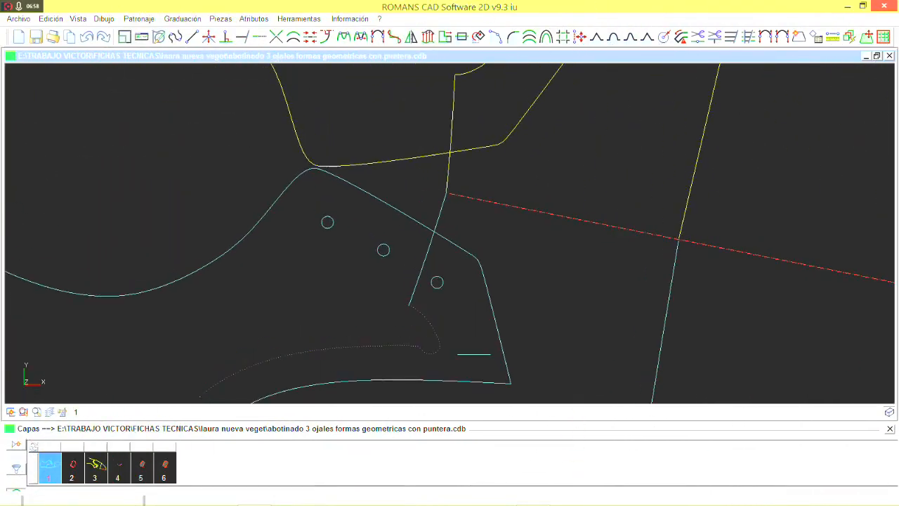
# Draw a slightly bowed curve about 28 mm long from the straight tongue line's lower end to just behind its upper end
pyautogui.click(181, 36)
pyautogui.scroll(3, 449, 259)
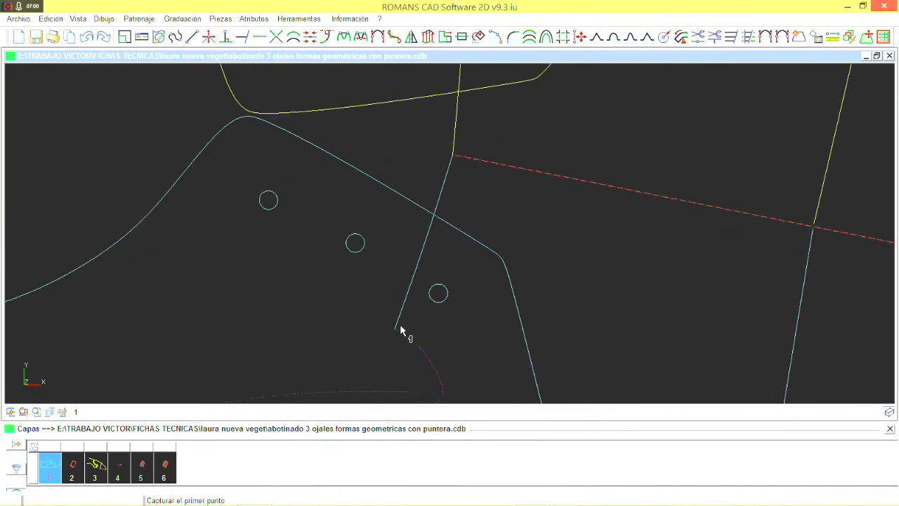
pyautogui.click(393, 329)
pyautogui.scroll(4, 430, 251)
pyautogui.click(415, 261)
pyautogui.moveTo(457, 131); pyautogui.dragTo(426, 239, button='middle')
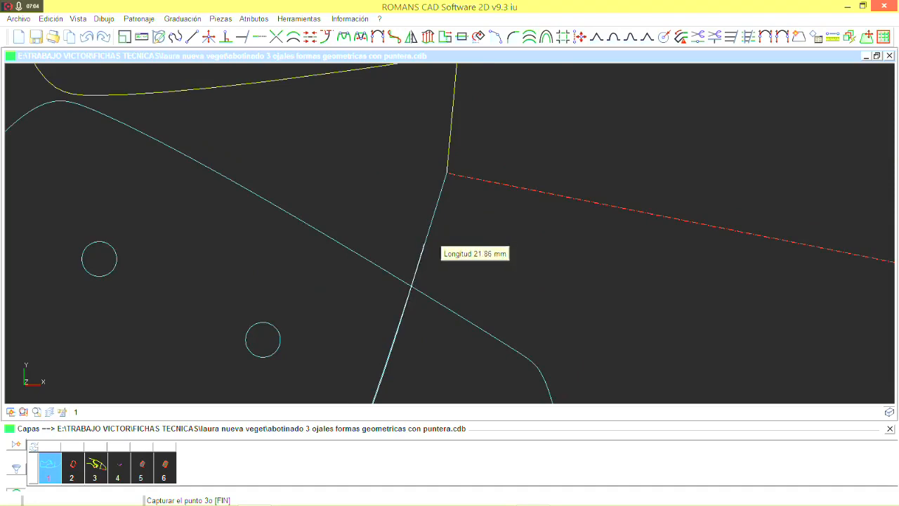
pyautogui.click(409, 287)
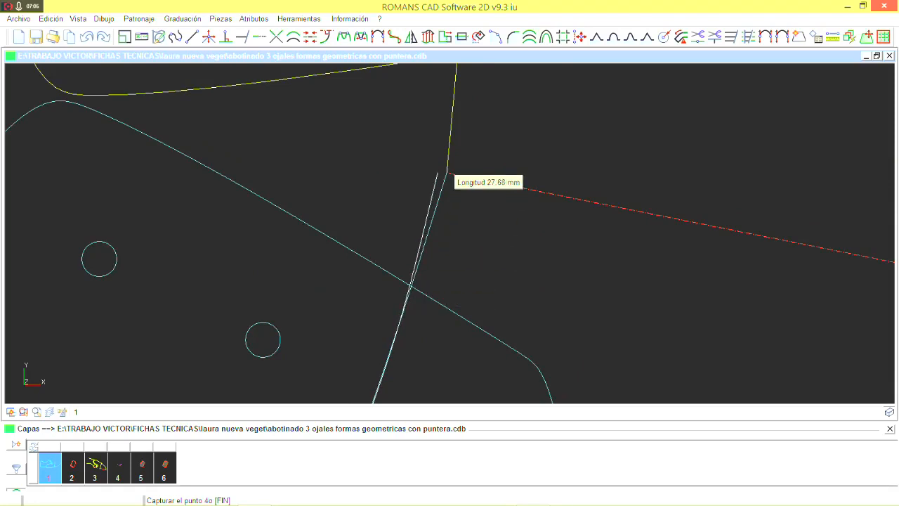
pyautogui.rightClick(435, 174)
pyautogui.click(450, 183)
pyautogui.scroll(-1, 446, 184)
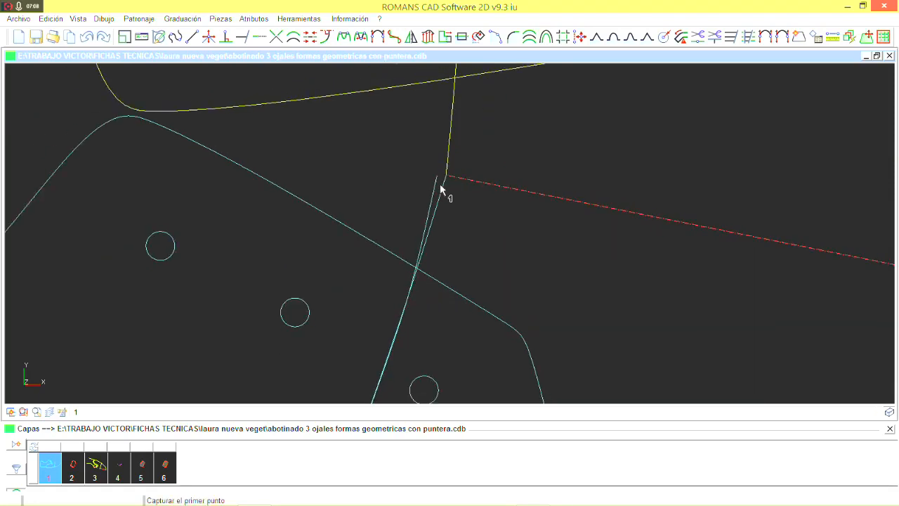
# Mirror the bowed throat curve about the instep axis as a dependent copy, inheriting its attributes and layer
pyautogui.click(411, 36)
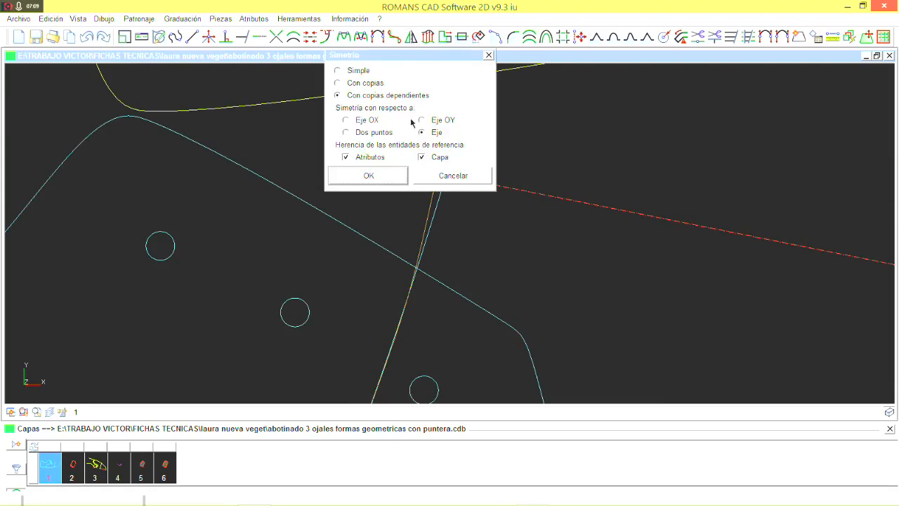
pyautogui.click(389, 181)
pyautogui.scroll(-1, 471, 184)
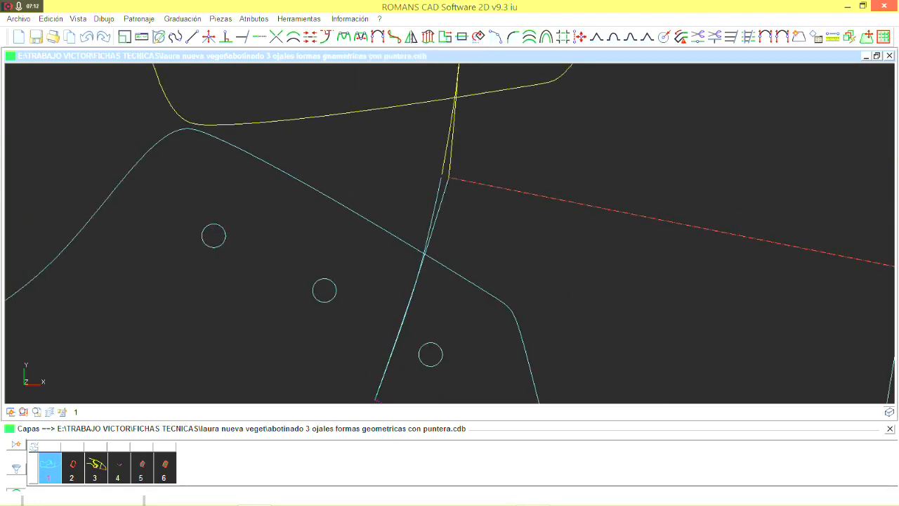
pyautogui.scroll(-2, 427, 150)
pyautogui.scroll(1, 438, 184)
# Set the original bowed throat curve's colour to 13 Magenta
pyautogui.rightClick(408, 160)
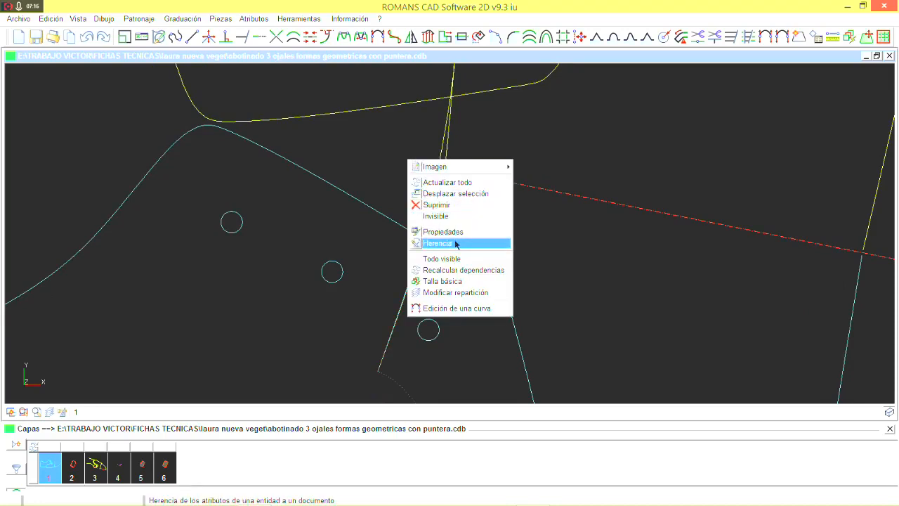
pyautogui.click(142, 37)
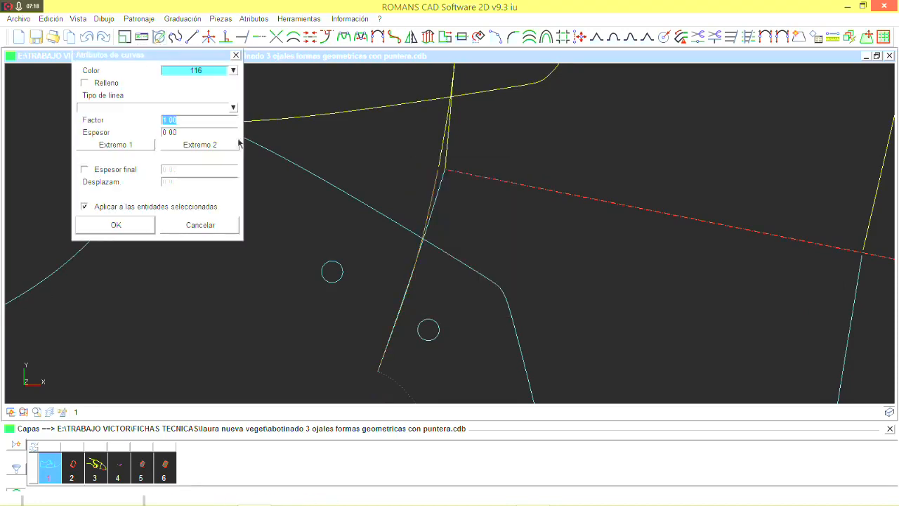
pyautogui.click(233, 71)
pyautogui.click(190, 120)
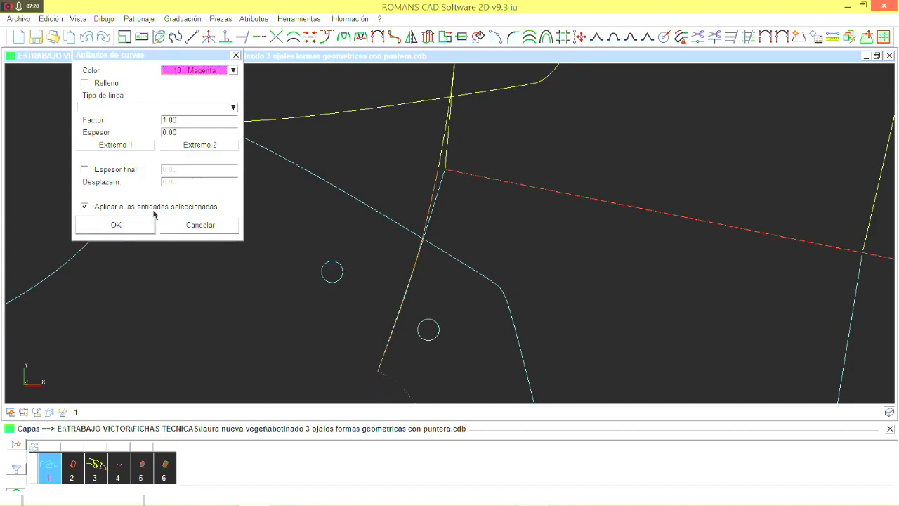
pyautogui.click(148, 223)
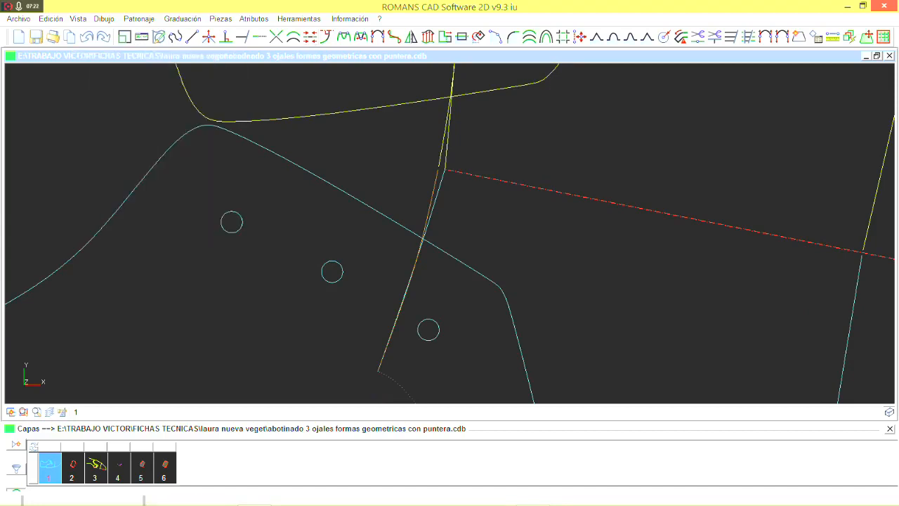
# Reassign the magenta bowed throat curve from layer 1 to another layer through its properties
pyautogui.rightClick(408, 173)
pyautogui.click(452, 244)
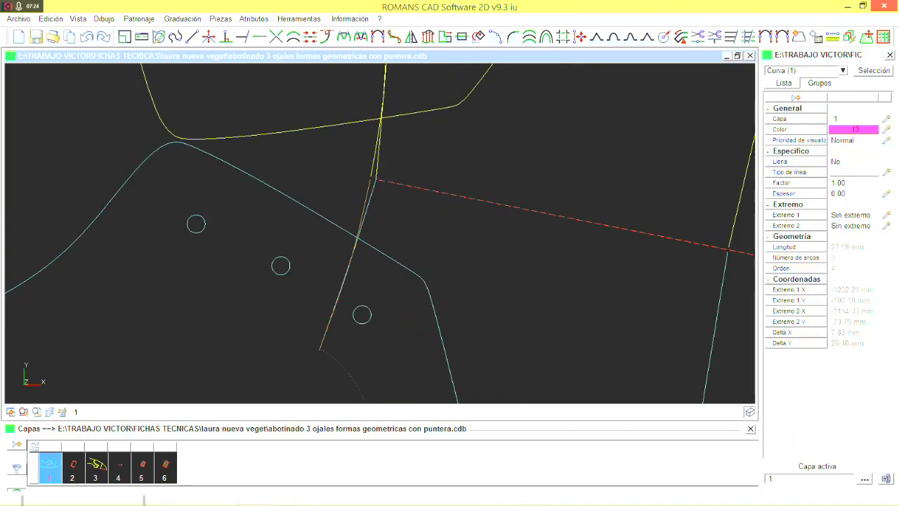
pyautogui.click(853, 119)
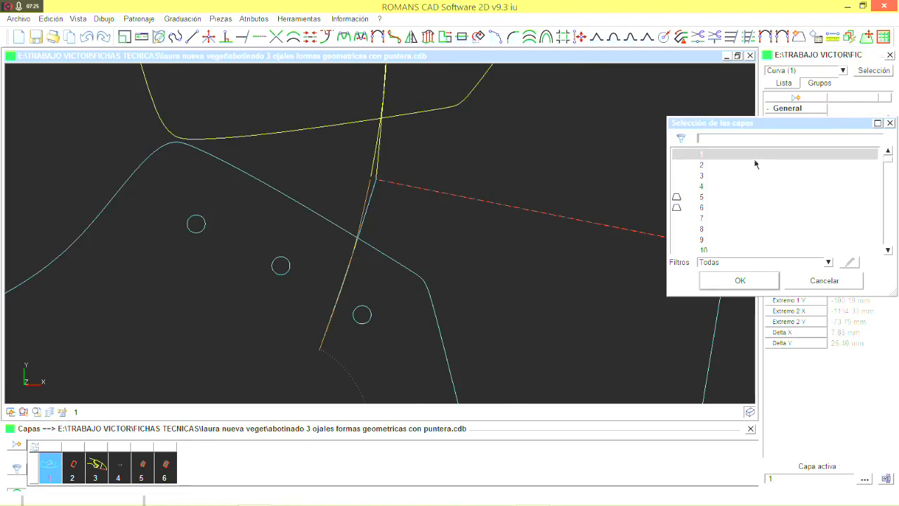
pyautogui.click(704, 198)
pyautogui.click(740, 280)
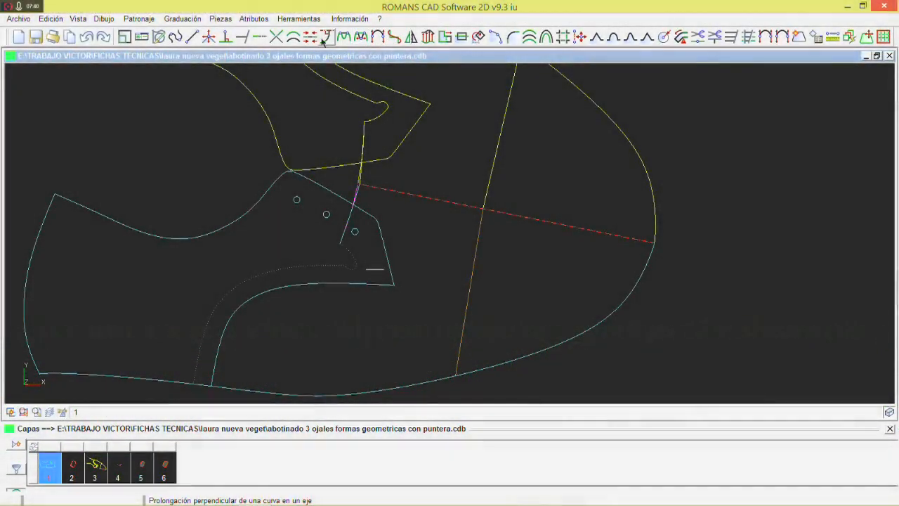
# Make the lower half of the toe cap line run perpendicular to the dashed instep axis where they meet
pyautogui.click(322, 40)
pyautogui.scroll(1, 449, 180)
pyautogui.click(520, 229)
pyautogui.scroll(4, 520, 229)
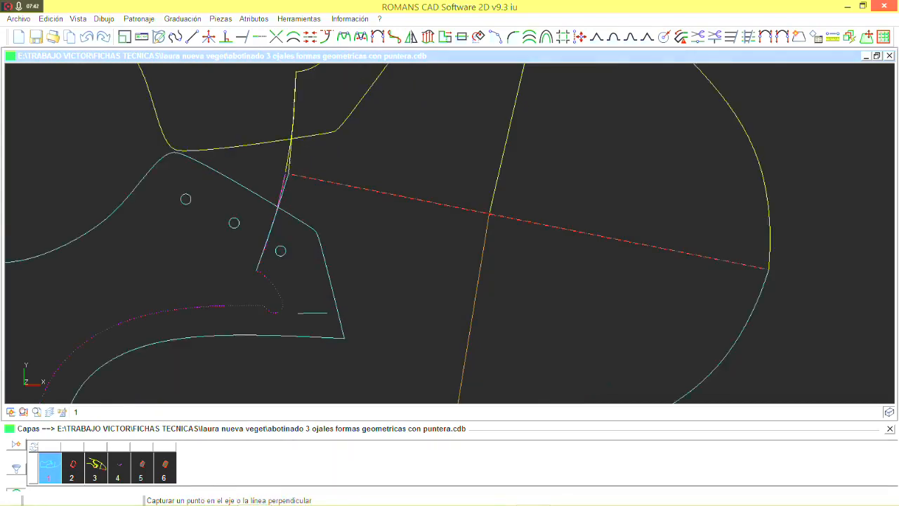
pyautogui.click(486, 201)
pyautogui.scroll(-2, 481, 222)
pyautogui.moveTo(480, 224); pyautogui.dragTo(485, 175, button='middle')
pyautogui.click(482, 205)
pyautogui.scroll(-2, 479, 232)
pyautogui.moveTo(479, 233); pyautogui.dragTo(446, 144, button='middle')
pyautogui.click(468, 284)
pyautogui.scroll(-2, 469, 284)
pyautogui.scroll(-1, 453, 169)
pyautogui.scroll(-2, 446, 143)
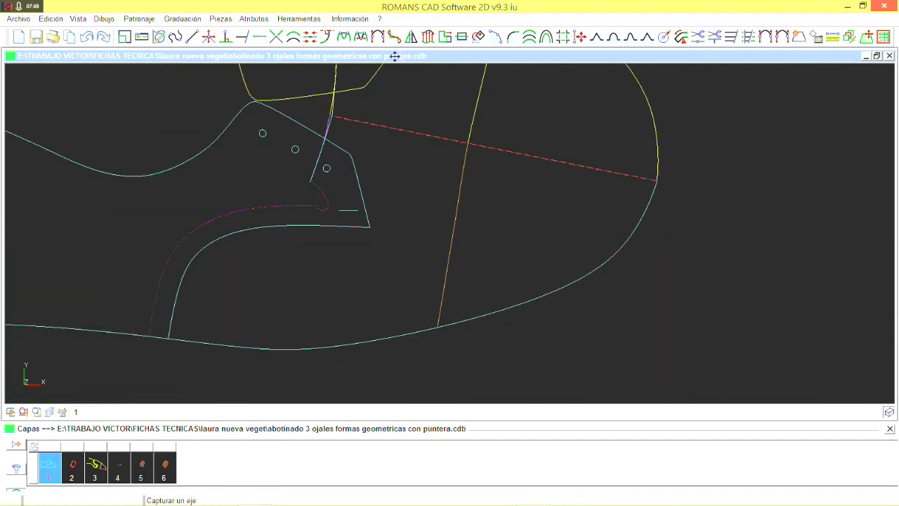
# Reshape the lower toe cap line by moving its middle vertex along the line towards the outer edge
pyautogui.click(449, 273)
pyautogui.scroll(1, 449, 274)
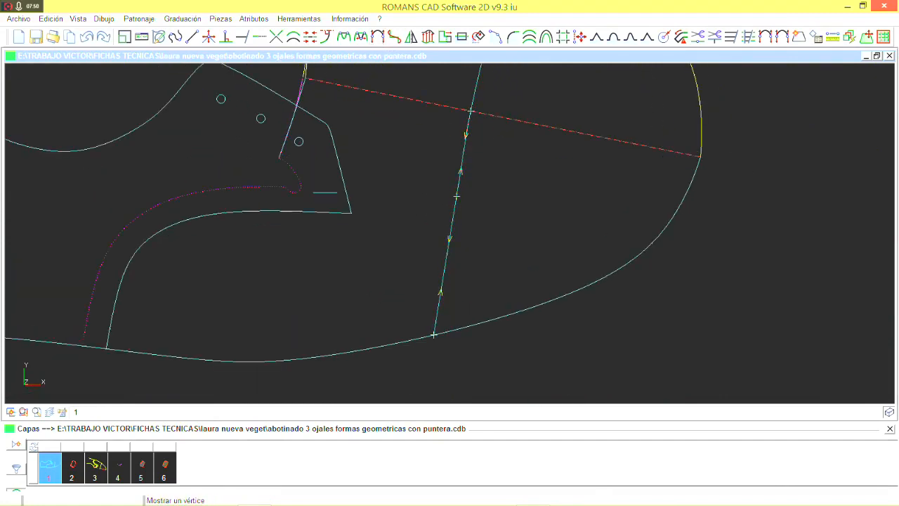
pyautogui.moveTo(456, 196); pyautogui.dragTo(451, 221)
pyautogui.rightClick(450, 220)
pyautogui.click(468, 229)
pyautogui.scroll(-5, 459, 241)
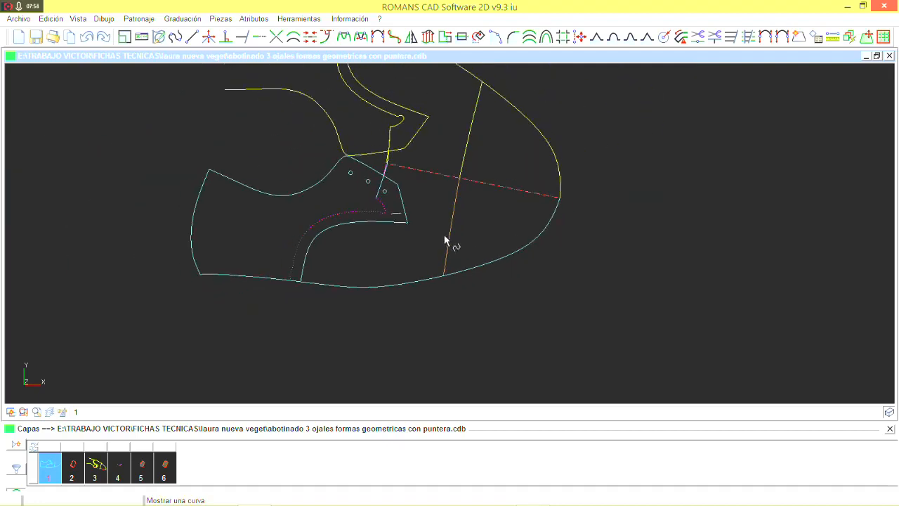
# Create a 7 mm margin along both halves of the toe cap line, offset towards the toe
pyautogui.click(294, 37)
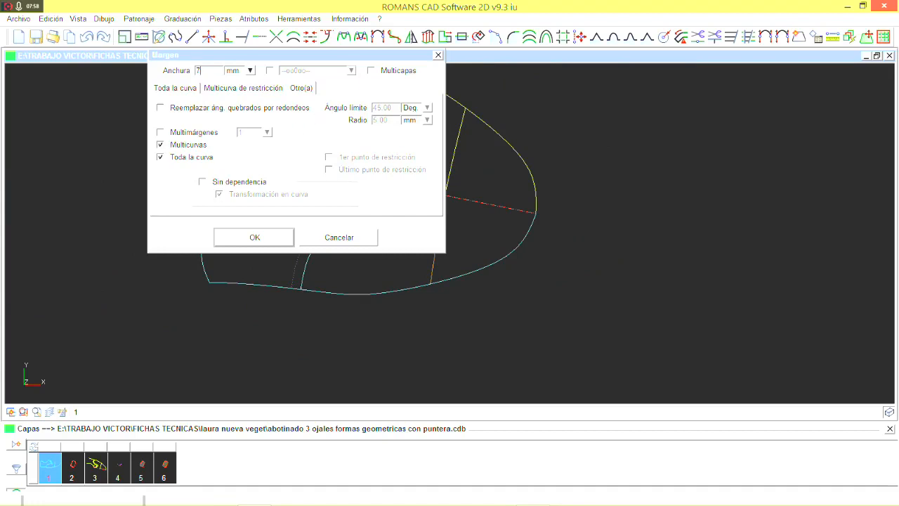
pyautogui.click(255, 237)
pyautogui.click(448, 188)
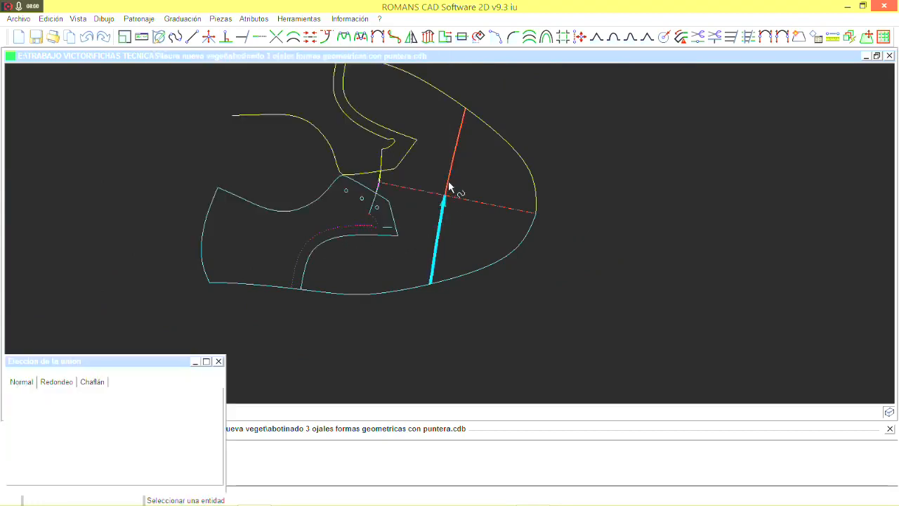
pyautogui.rightClick(463, 191)
pyautogui.click(474, 200)
pyautogui.scroll(-1, 473, 193)
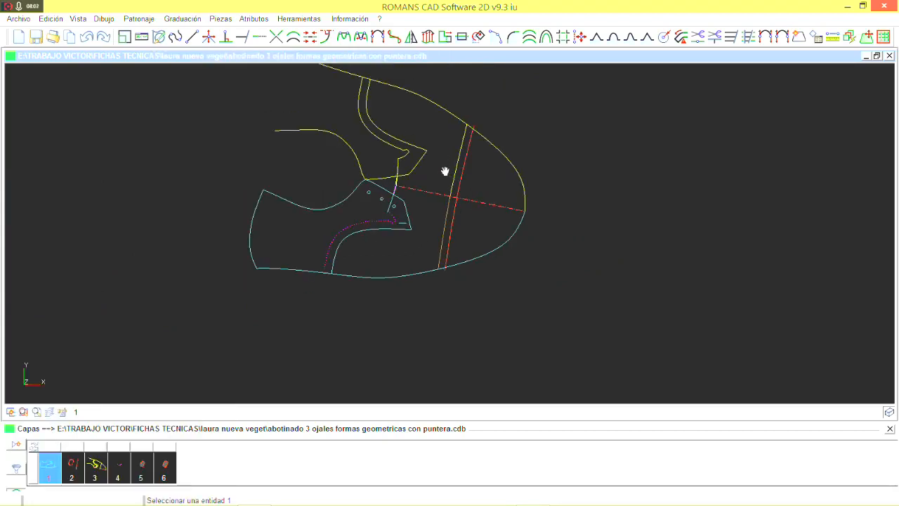
pyautogui.scroll(1, 447, 174)
pyautogui.scroll(1, 431, 211)
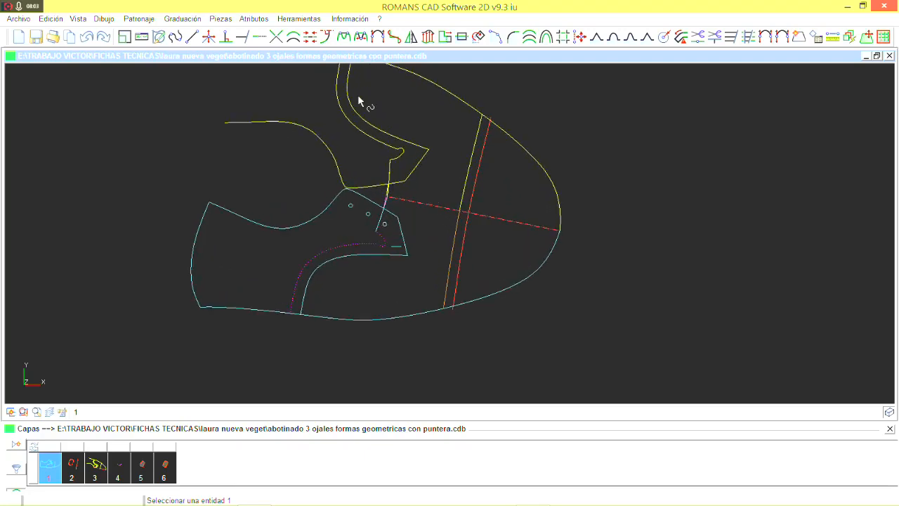
# Create a second, narrower margin along both halves of the toe cap line, offset towards the throat
pyautogui.click(294, 38)
pyautogui.click(250, 239)
pyautogui.scroll(2, 439, 212)
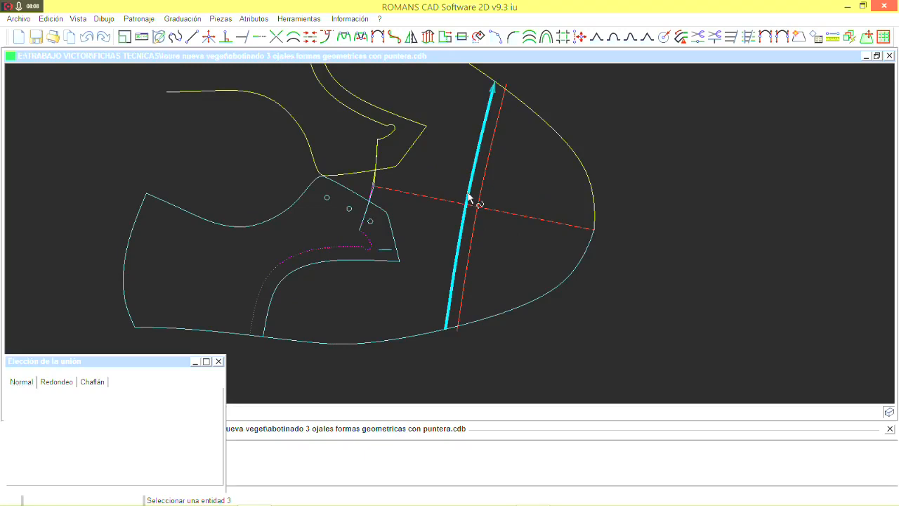
pyautogui.rightClick(468, 197)
pyautogui.scroll(-2, 471, 180)
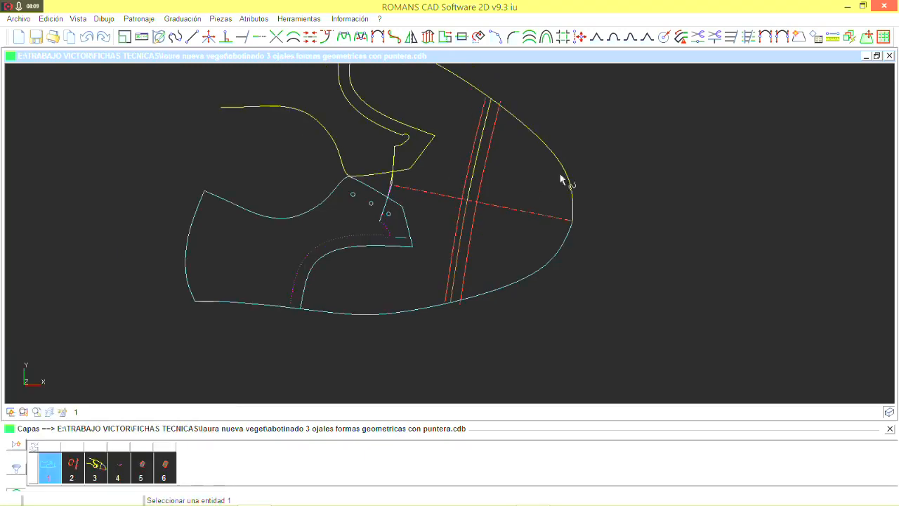
# Create the toe cap piece in layer 7 from the throat-side margin line and the outer toe outline
pyautogui.click(798, 36)
pyautogui.scroll(2, 482, 221)
pyautogui.click(453, 195)
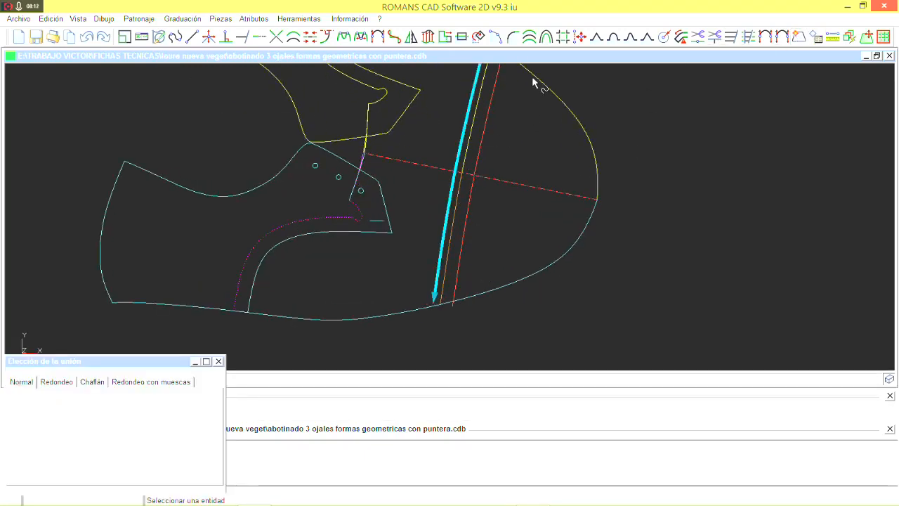
pyautogui.click(534, 79)
pyautogui.scroll(1, 597, 200)
pyautogui.click(533, 257)
pyautogui.click(391, 306)
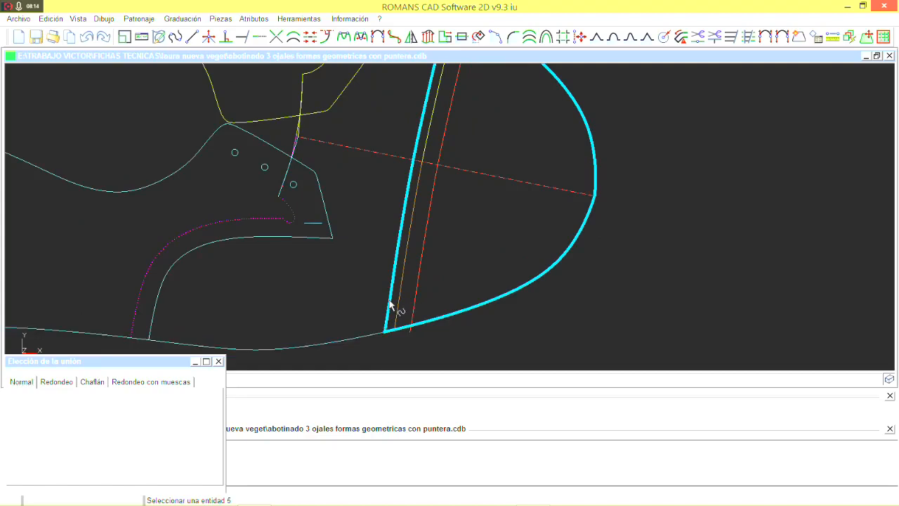
pyautogui.click(359, 401)
pyautogui.click(445, 475)
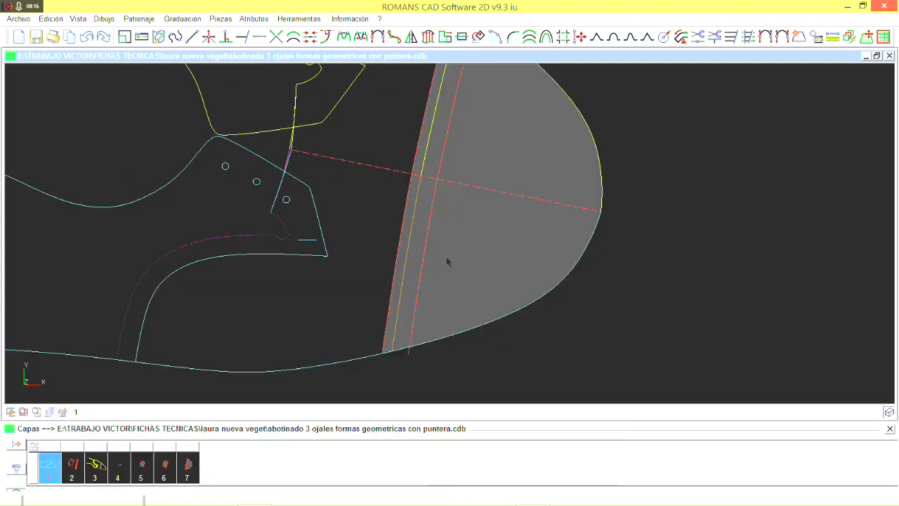
# Create the vamp piece in layer 8 from the toe-side margin, outer outline, dotted tongue outlines and bowed throat curves
pyautogui.click(435, 150)
pyautogui.moveTo(435, 150); pyautogui.dragTo(422, 332, button='middle')
pyautogui.scroll(-1, 422, 237)
pyautogui.click(422, 190)
pyautogui.click(257, 126)
pyautogui.scroll(5, 328, 297)
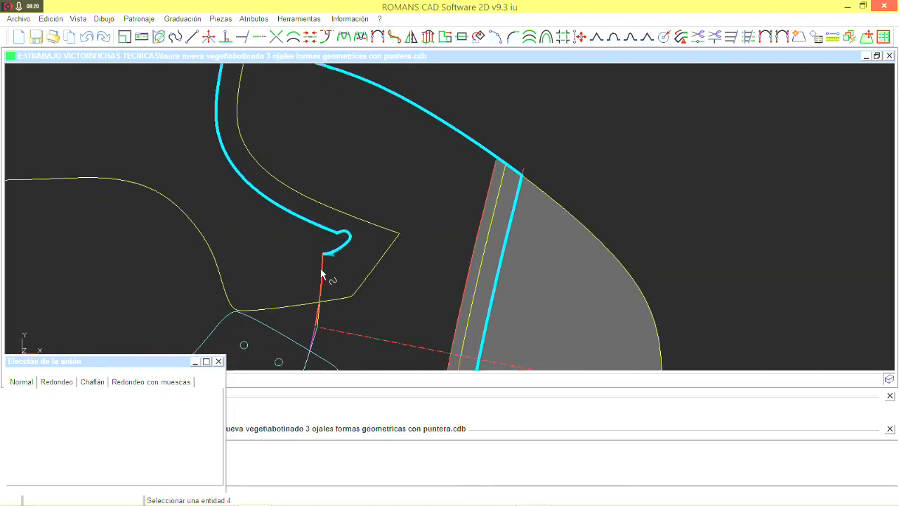
pyautogui.click(351, 264)
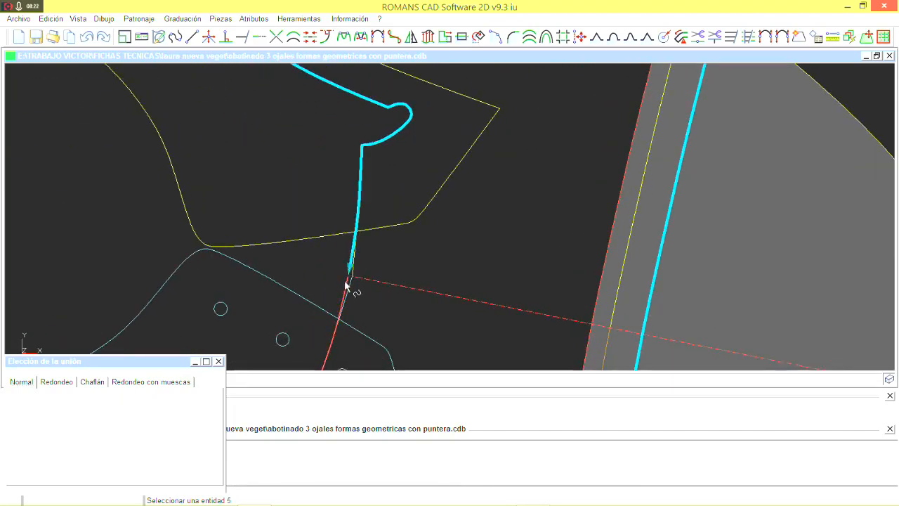
pyautogui.click(344, 302)
pyautogui.moveTo(337, 357); pyautogui.dragTo(366, 222, button='middle')
pyautogui.click(366, 223)
pyautogui.scroll(-4, 365, 224)
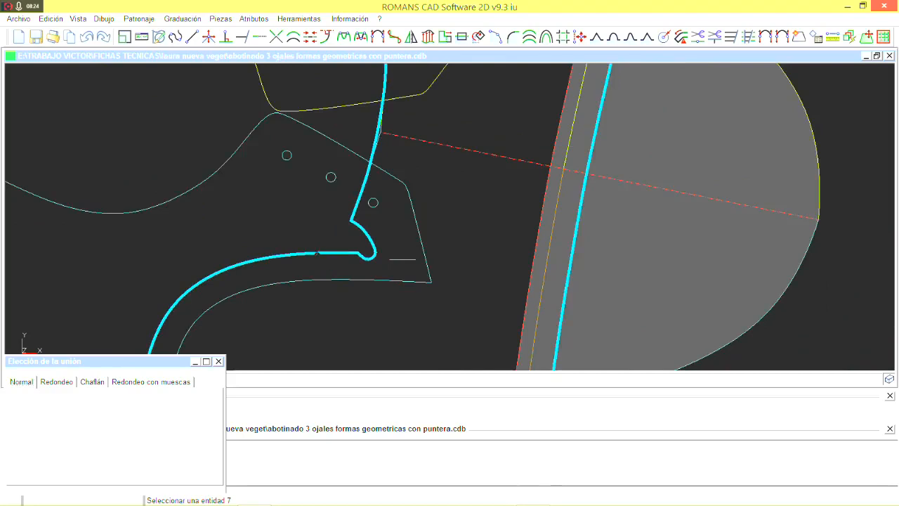
pyautogui.click(257, 292)
pyautogui.click(475, 262)
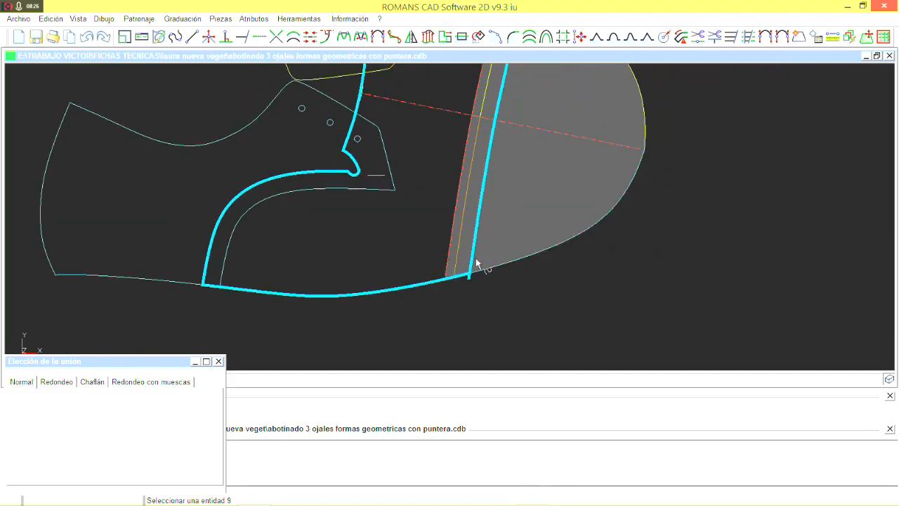
pyautogui.click(437, 379)
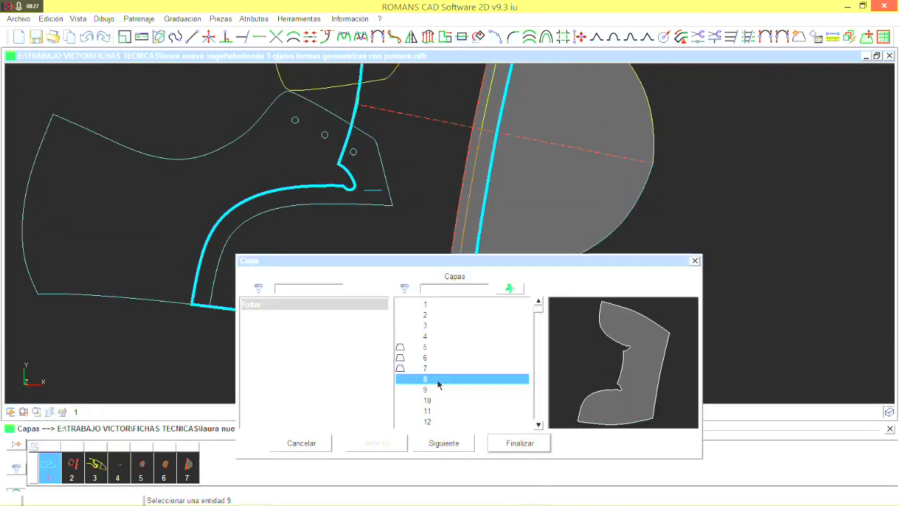
pyautogui.click(521, 443)
# Create a 2 mm margin along both bowed throat curves, offset outwards from the vamp piece
pyautogui.scroll(-1, 344, 313)
pyautogui.moveTo(343, 313); pyautogui.dragTo(331, 349, button='middle')
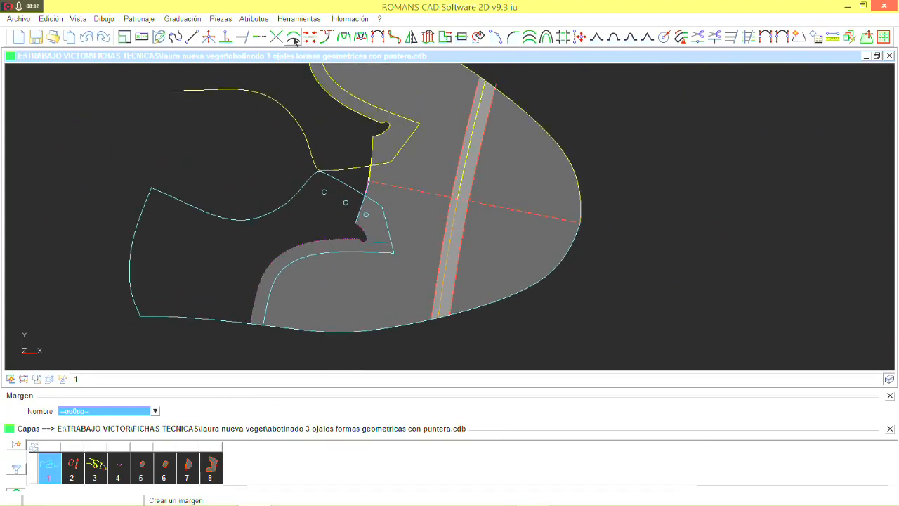
pyautogui.click(294, 38)
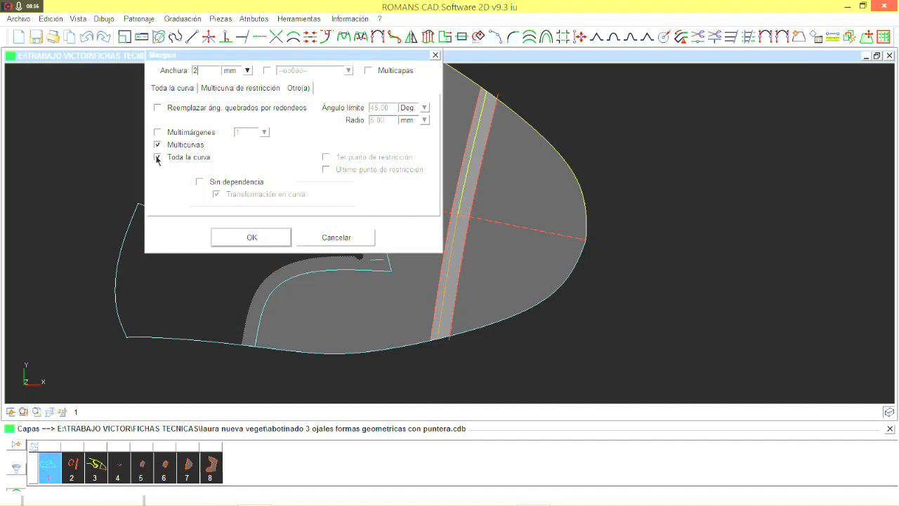
pyautogui.click(252, 239)
pyautogui.scroll(5, 358, 207)
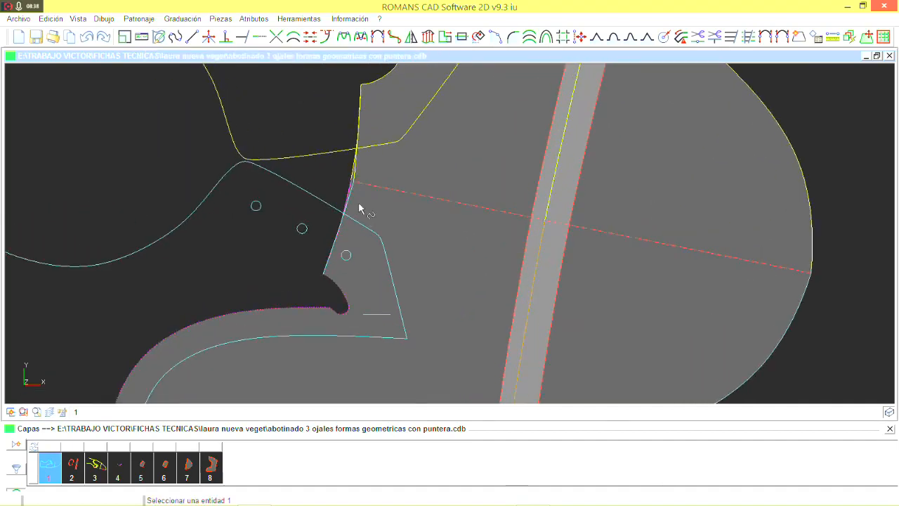
pyautogui.scroll(2, 346, 186)
pyautogui.click(344, 181)
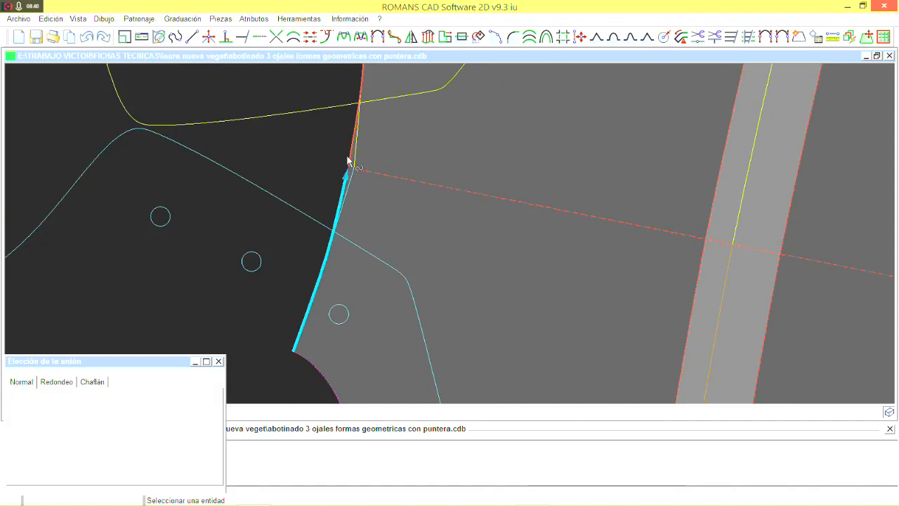
pyautogui.scroll(-2, 349, 160)
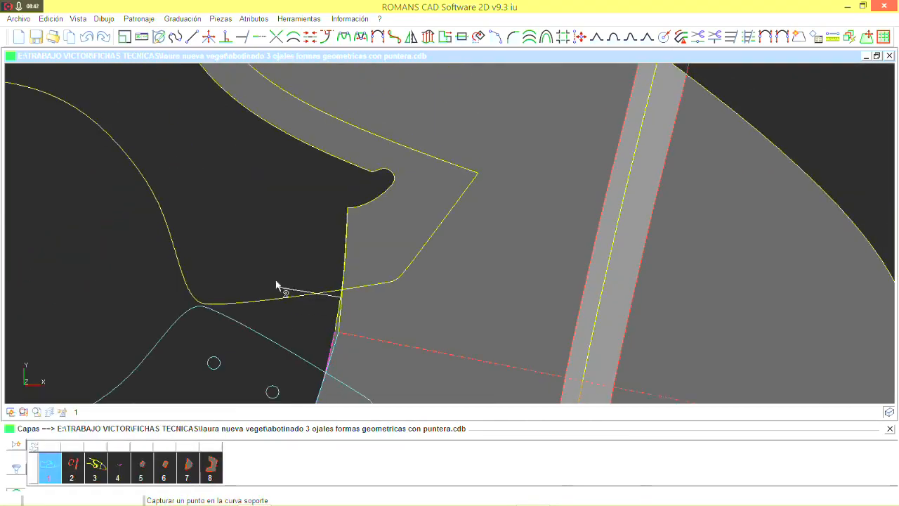
pyautogui.click(274, 193)
pyautogui.click(264, 304)
pyautogui.scroll(-1, 264, 304)
pyautogui.moveTo(263, 267); pyautogui.dragTo(260, 166, button='middle')
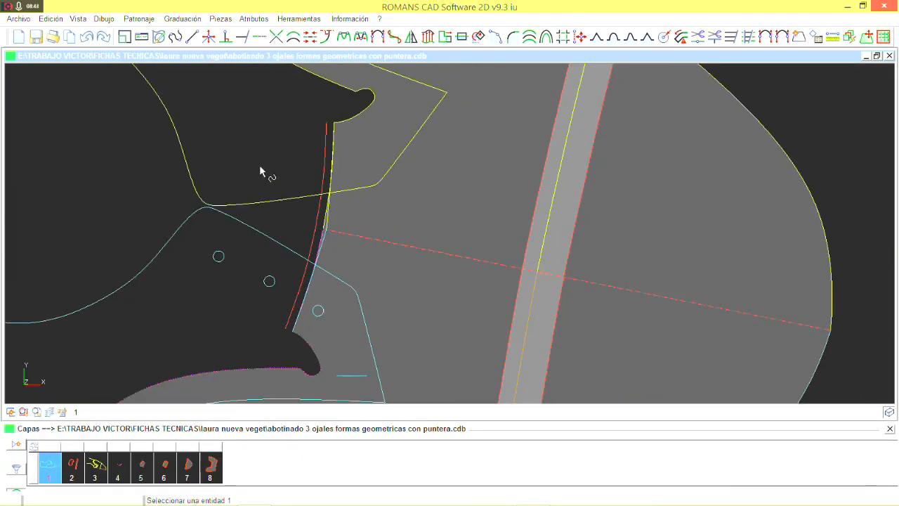
# Modify the vamp piece's contour so its throat edge follows the 2 mm margin line
pyautogui.click(139, 18)
pyautogui.moveTo(172, 124)
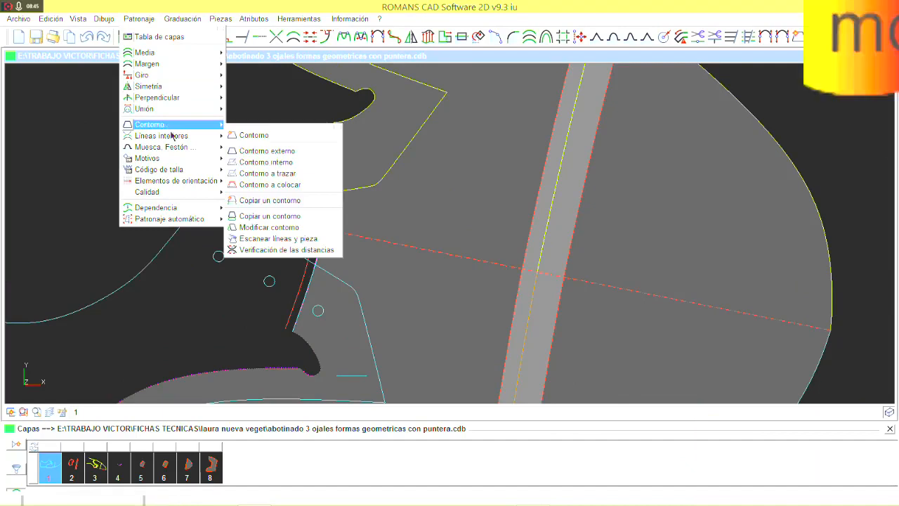
pyautogui.click(276, 227)
pyautogui.scroll(3, 297, 248)
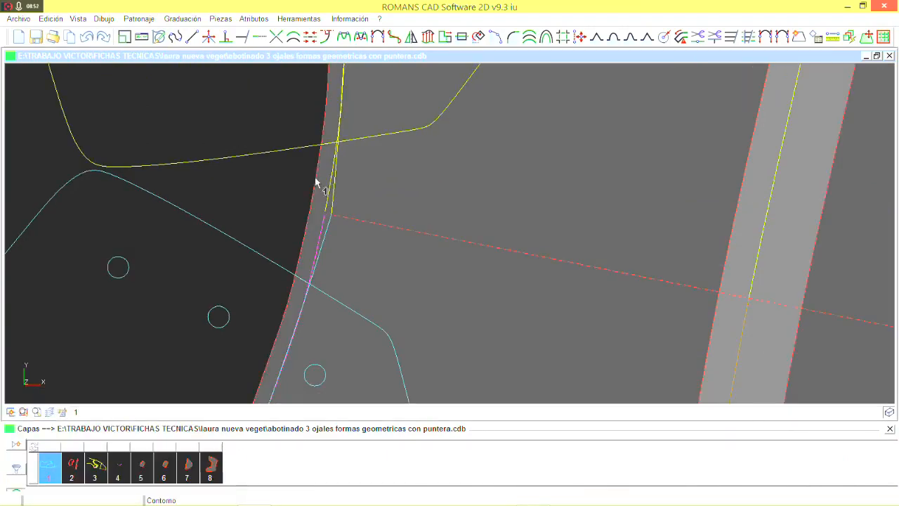
# Modify the vamp piece's contour so its lower throat corner follows the hooked notch curve into the rear edge
pyautogui.scroll(-4, 313, 175)
pyautogui.scroll(5, 307, 167)
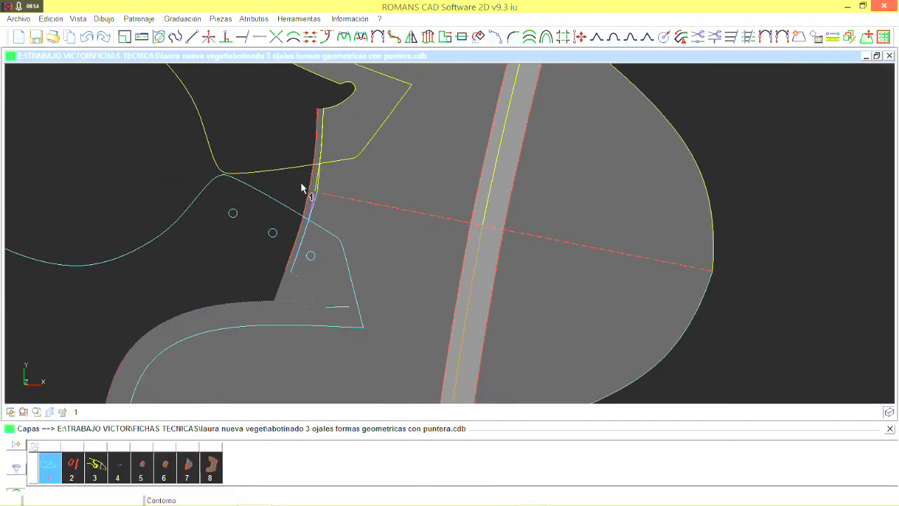
pyautogui.click(271, 289)
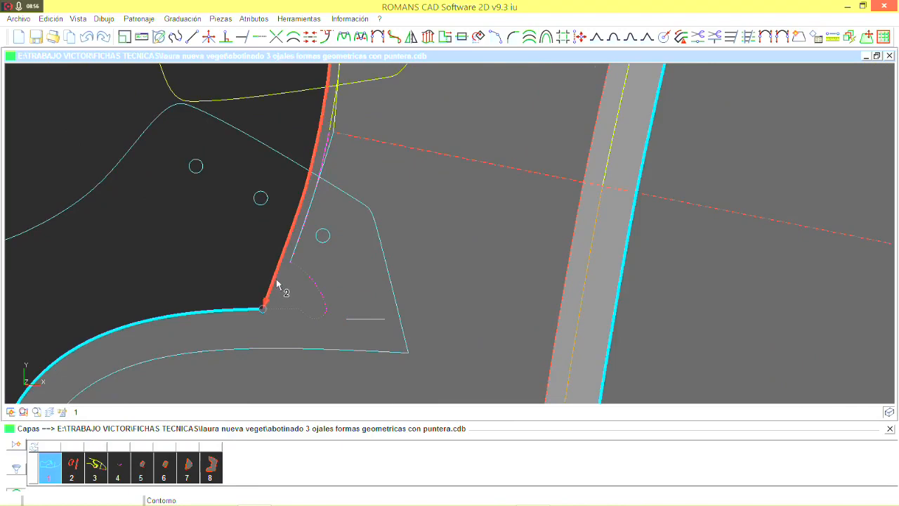
pyautogui.click(276, 279)
pyautogui.scroll(3, 303, 232)
pyautogui.scroll(-1, 304, 228)
pyautogui.moveTo(305, 216); pyautogui.dragTo(286, 277, button='middle')
pyautogui.click(315, 136)
pyautogui.moveTo(304, 316); pyautogui.dragTo(305, 128, button='middle')
pyautogui.scroll(1, 302, 242)
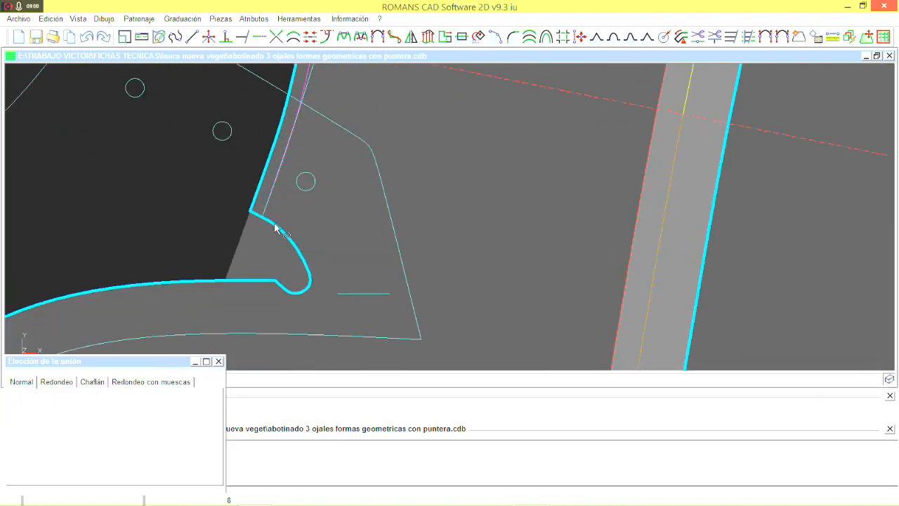
pyautogui.scroll(-6, 274, 224)
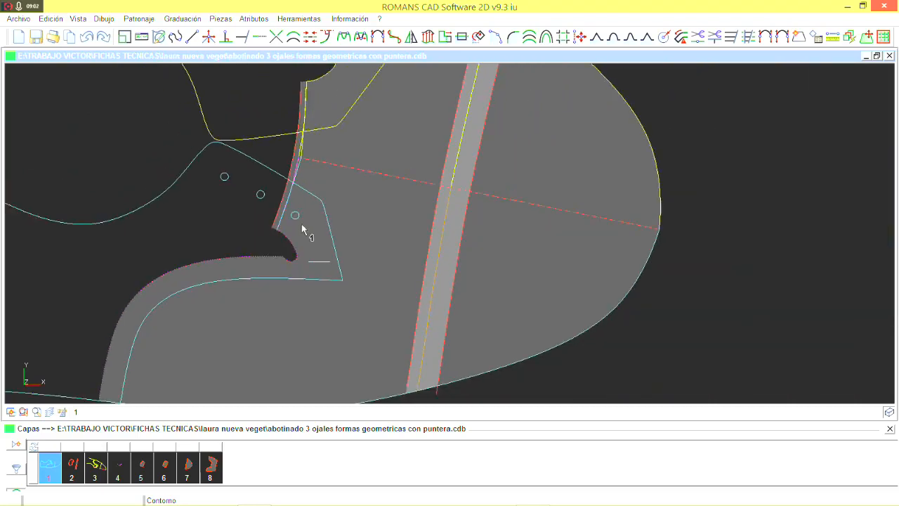
# Create a 5 mm margin offset outwards along the vamp's lower rear edge
pyautogui.click(293, 37)
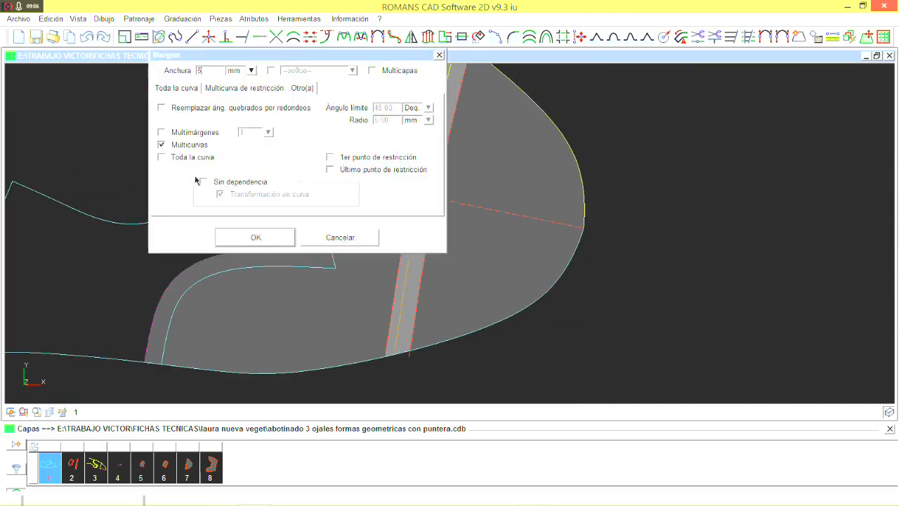
pyautogui.click(260, 238)
pyautogui.click(269, 251)
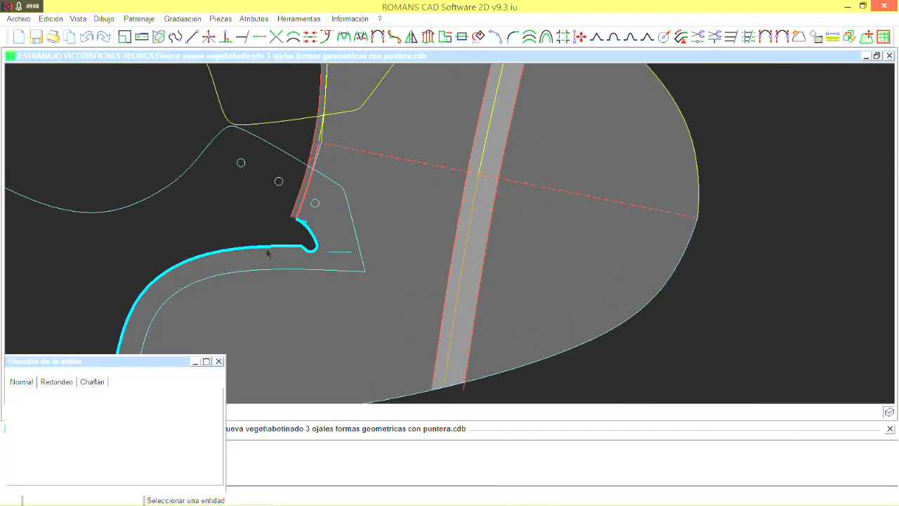
pyautogui.scroll(2, 269, 244)
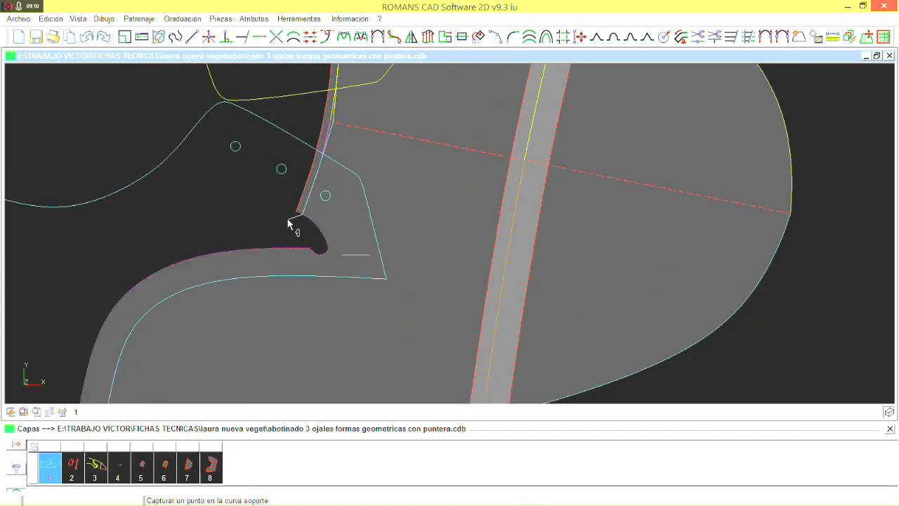
pyautogui.moveTo(165, 243); pyautogui.dragTo(280, 154, button='middle')
pyautogui.scroll(-1, 279, 154)
pyautogui.click(156, 331)
pyautogui.click(197, 185)
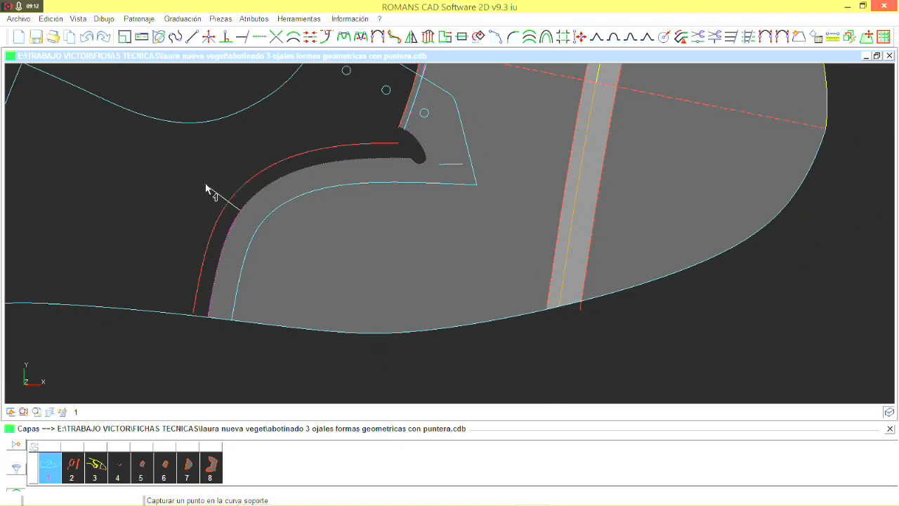
# Create a matching 5 mm outward margin along the vamp's mirrored upper rear edge
pyautogui.moveTo(219, 176); pyautogui.dragTo(172, 274, button='middle')
pyautogui.scroll(-1, 182, 270)
pyautogui.scroll(-3, 212, 233)
pyautogui.rightClick(360, 209)
pyautogui.moveTo(351, 182); pyautogui.dragTo(343, 271, button='middle')
pyautogui.scroll(1, 342, 259)
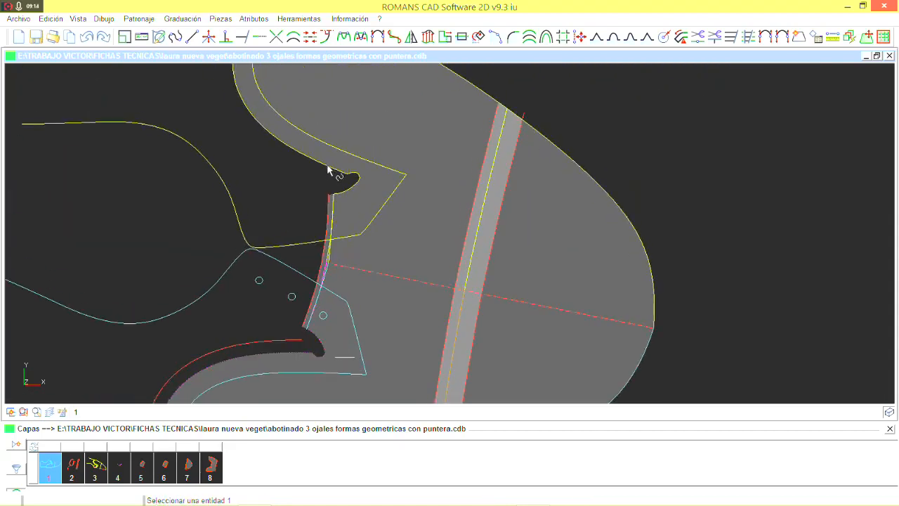
pyautogui.moveTo(322, 165); pyautogui.dragTo(350, 281, button='middle')
pyautogui.scroll(-2, 319, 253)
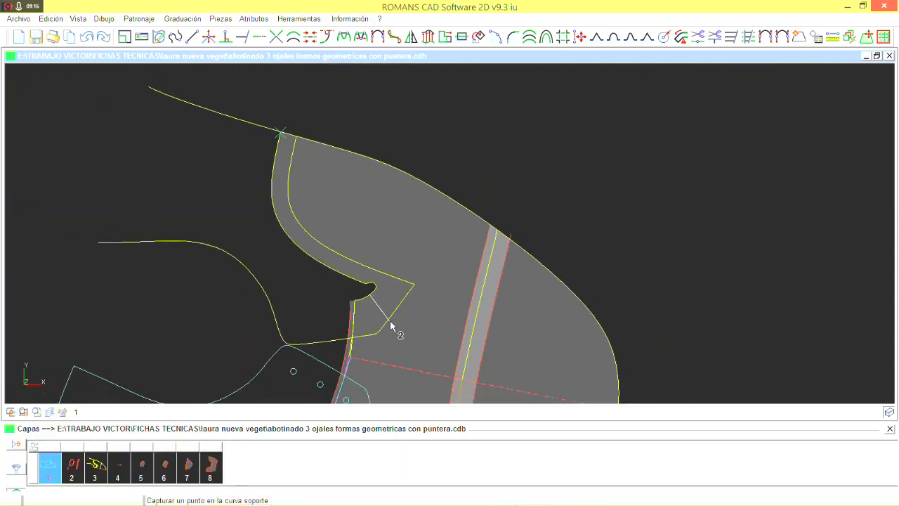
pyautogui.click(279, 277)
pyautogui.scroll(-2, 260, 324)
pyautogui.rightClick(266, 316)
# Draw a hooked curve about 8.5 mm long beside the lower throat corner, ending at the front end of the 5 mm margin
pyautogui.moveTo(273, 312); pyautogui.dragTo(279, 237, button='middle')
pyautogui.scroll(2, 287, 333)
pyautogui.moveTo(287, 334); pyautogui.dragTo(299, 261, button='middle')
pyautogui.scroll(2, 302, 267)
pyautogui.scroll(4, 371, 273)
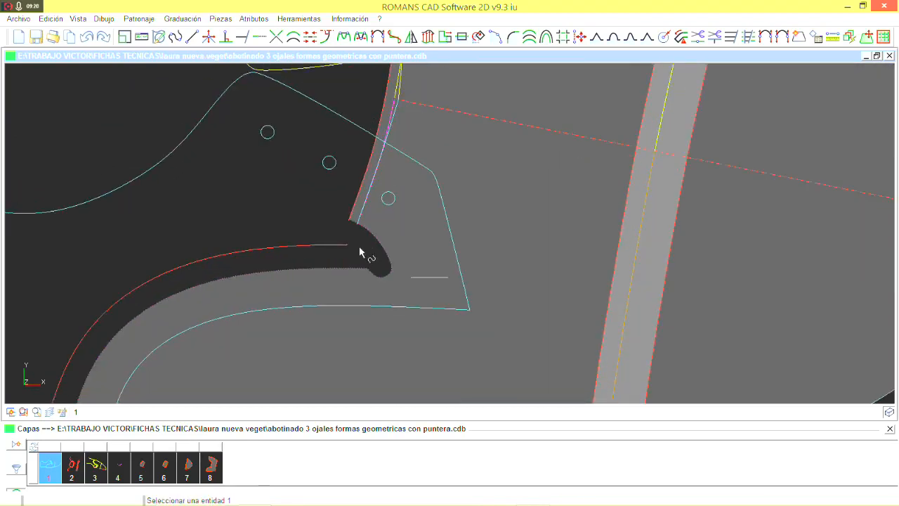
pyautogui.click(242, 37)
pyautogui.scroll(1, 388, 258)
pyautogui.click(294, 185)
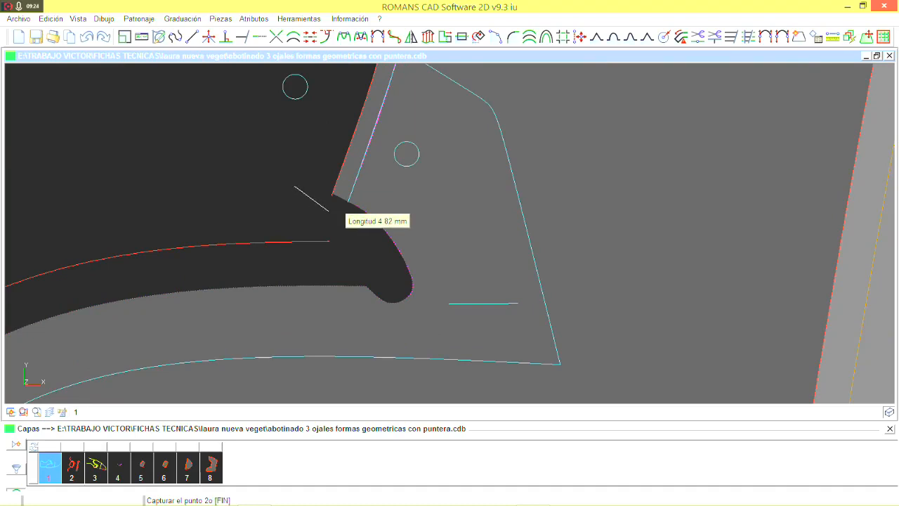
pyautogui.click(327, 211)
pyautogui.click(334, 230)
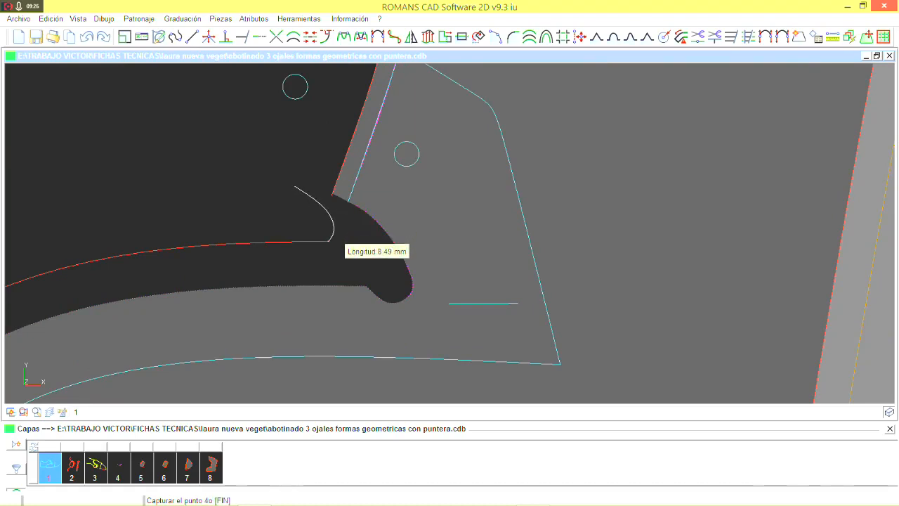
pyautogui.rightClick(331, 241)
pyautogui.click(344, 246)
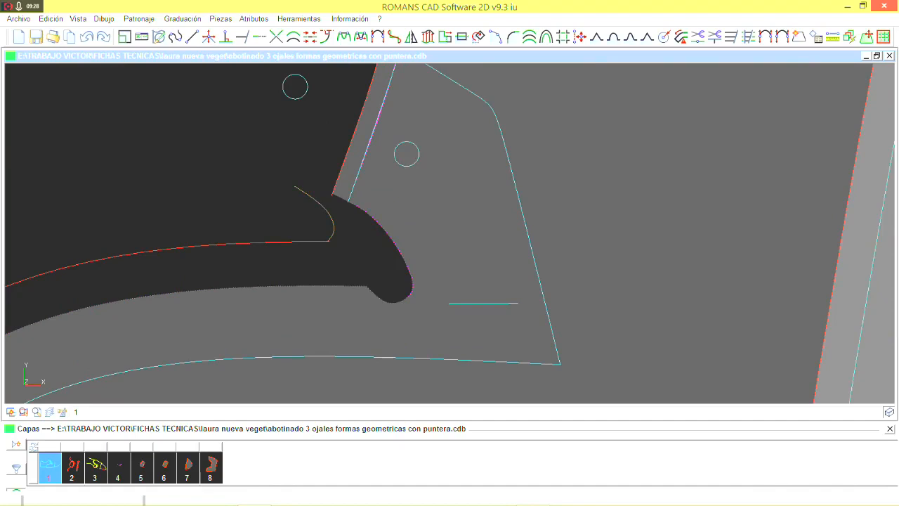
# Edit the hooked curve's properties and mirror it about the axis as a dependent copy inheriting attributes and layer
pyautogui.rightClick(225, 104)
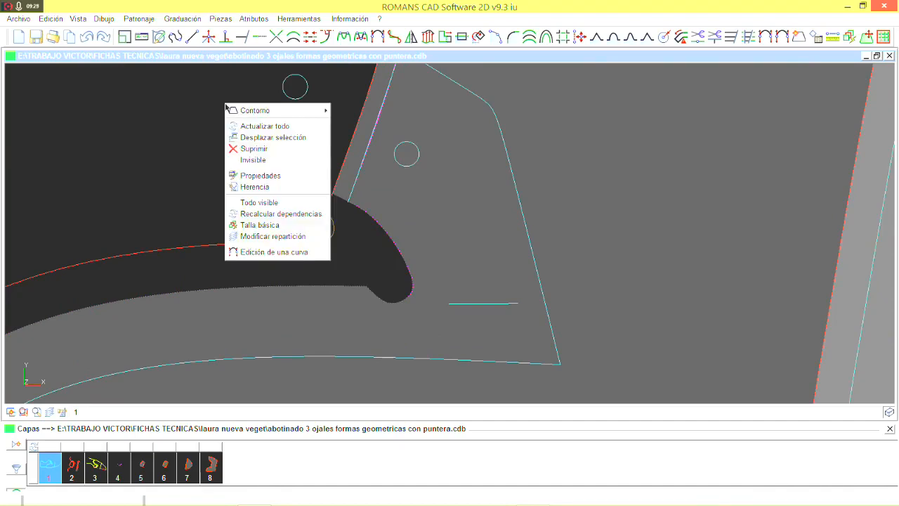
pyautogui.click(251, 175)
pyautogui.click(848, 121)
pyautogui.click(728, 196)
pyautogui.click(754, 284)
pyautogui.click(890, 54)
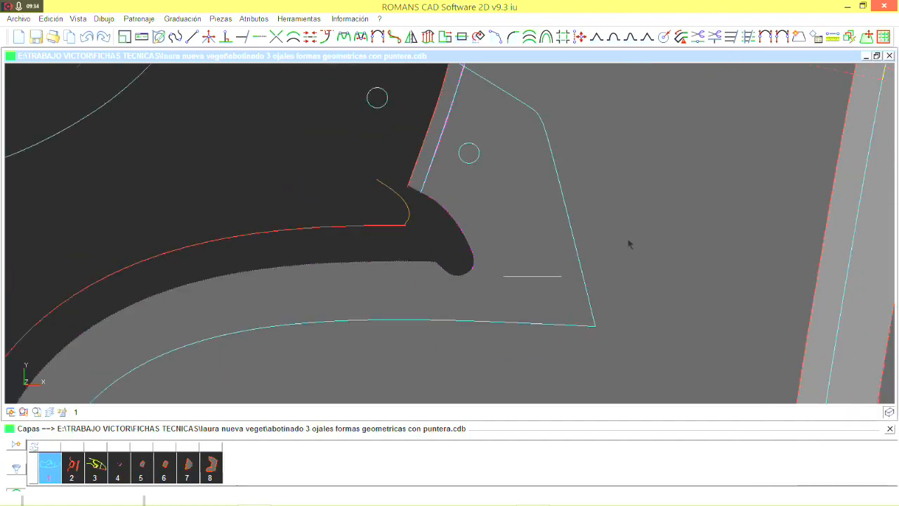
pyautogui.scroll(3, 396, 231)
pyautogui.click(411, 37)
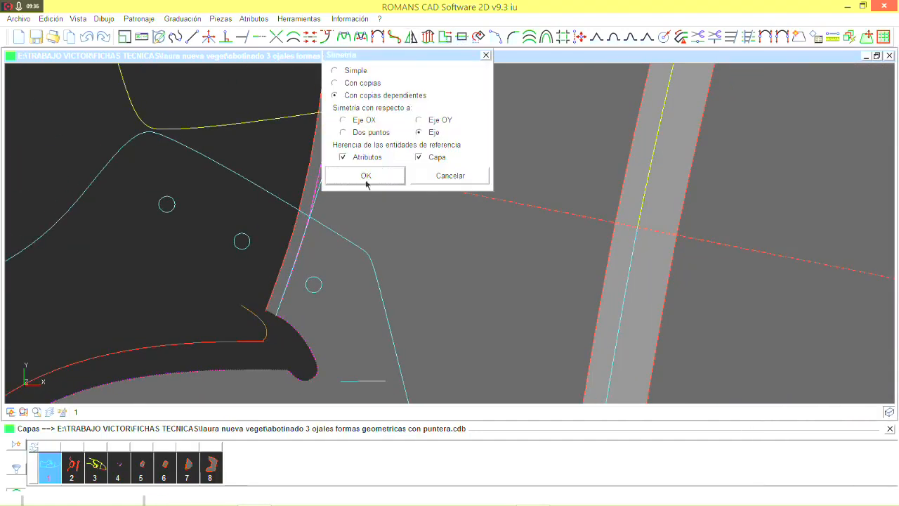
pyautogui.click(366, 176)
pyautogui.scroll(-4, 395, 186)
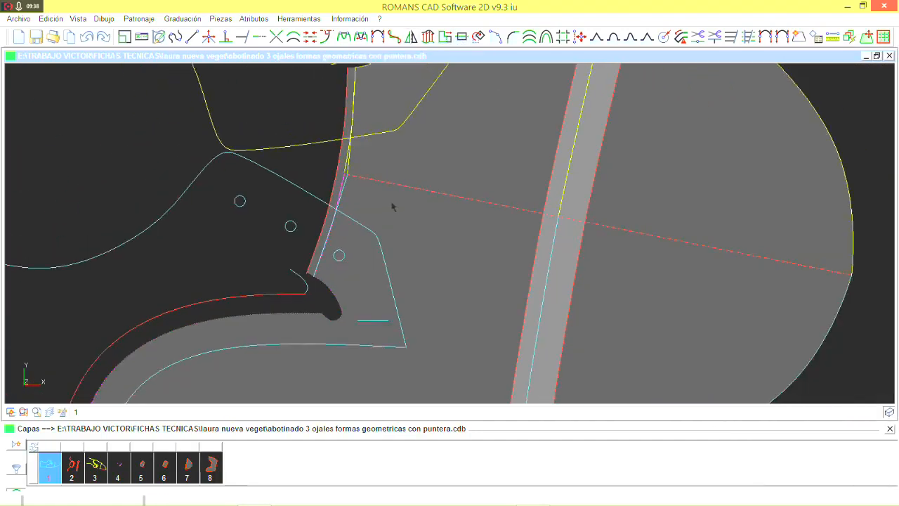
# Create a full front piece in layer 9 from the 5 mm margins, both hooked curves, the throat margin line and the outer toe outline
pyautogui.click(795, 41)
pyautogui.scroll(2, 340, 246)
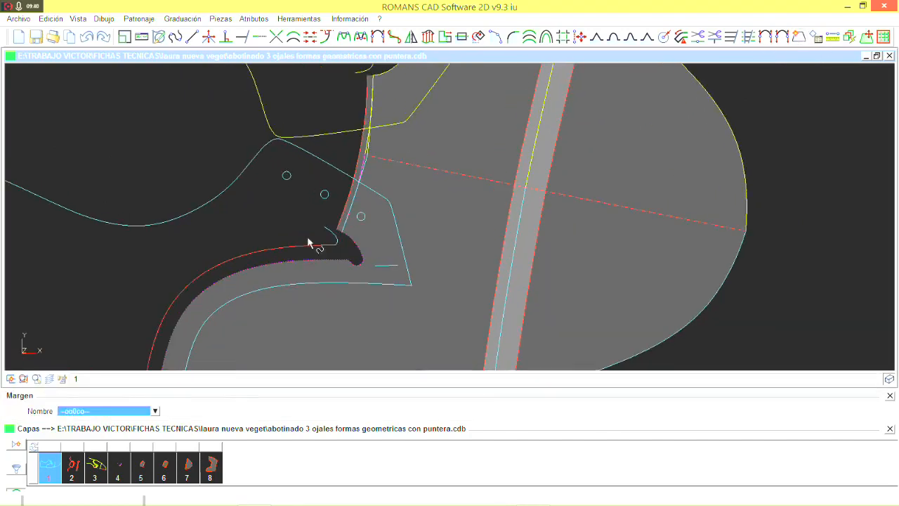
pyautogui.click(300, 247)
pyautogui.scroll(3, 338, 239)
pyautogui.click(341, 237)
pyautogui.click(347, 211)
pyautogui.moveTo(379, 95); pyautogui.dragTo(347, 355, button='middle')
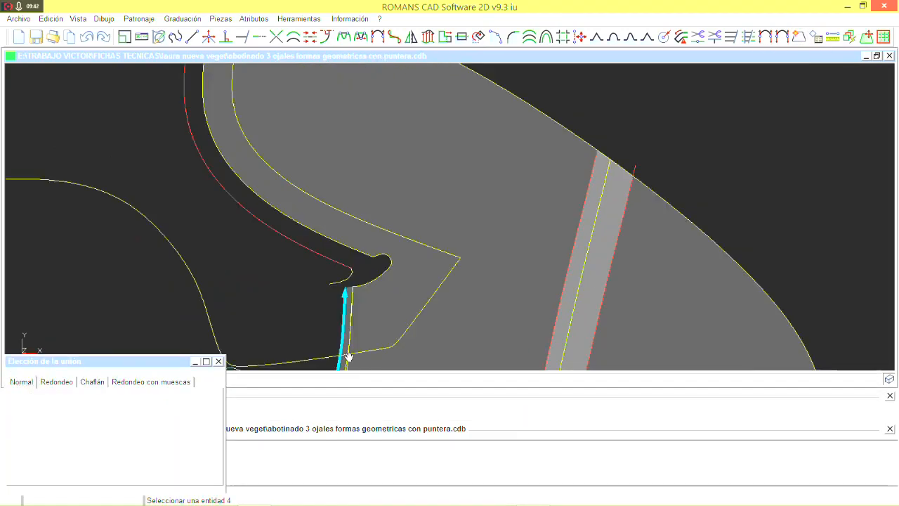
pyautogui.scroll(2, 351, 285)
pyautogui.click(342, 269)
pyautogui.scroll(-2, 338, 258)
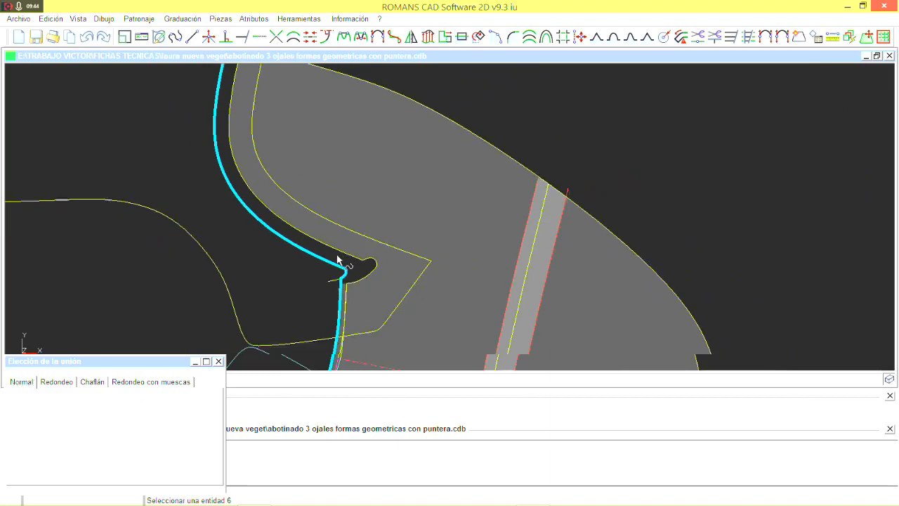
pyautogui.click(333, 84)
pyautogui.moveTo(602, 233); pyautogui.dragTo(564, 3, button='middle')
pyautogui.click(660, 172)
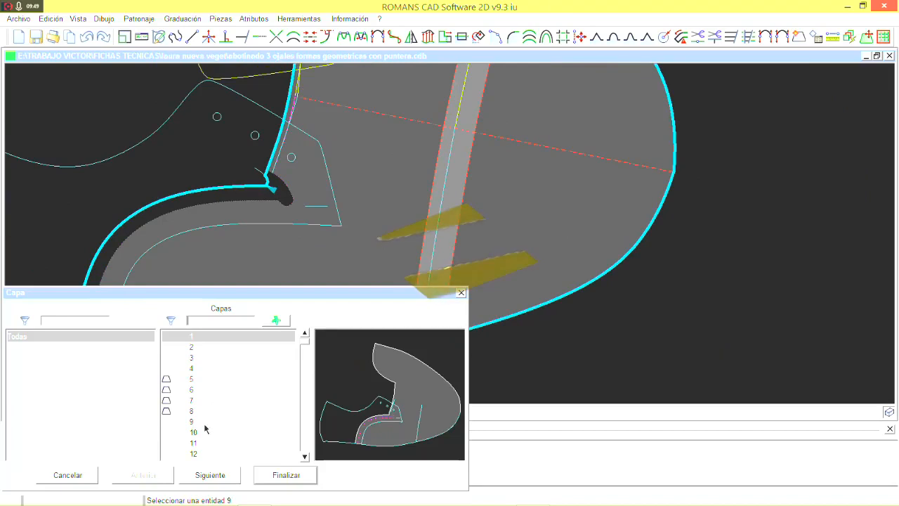
pyautogui.click(203, 423)
pyautogui.click(291, 478)
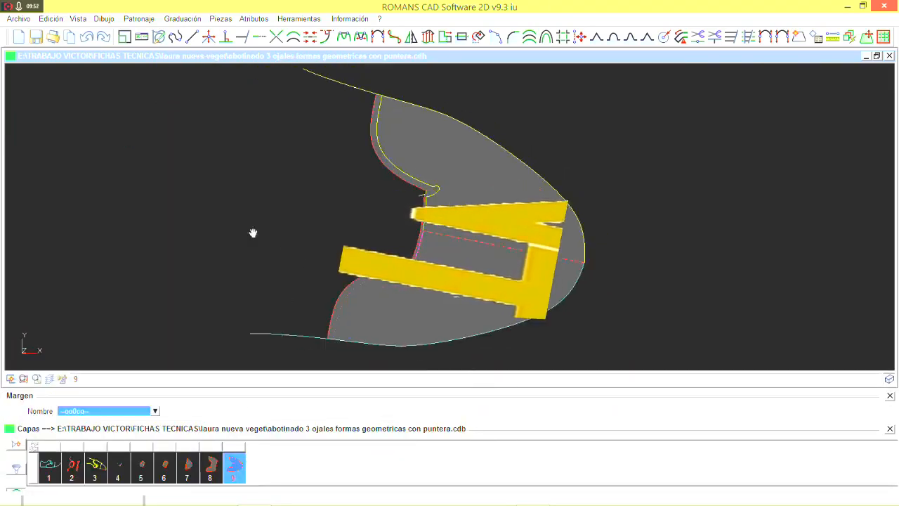
# Display only the vamp piece in layer 8 together with the pattern lines of layer 3
pyautogui.click(638, 37)
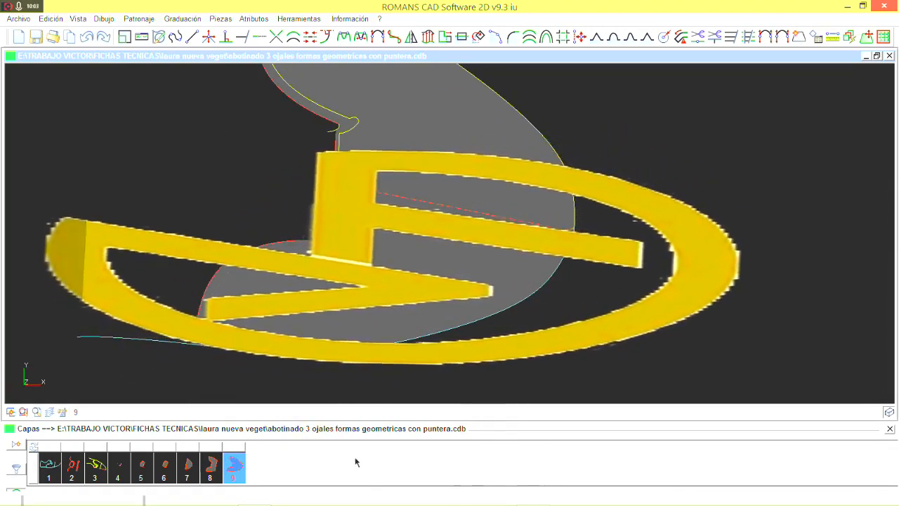
pyautogui.rightClick(356, 464)
pyautogui.click(384, 465)
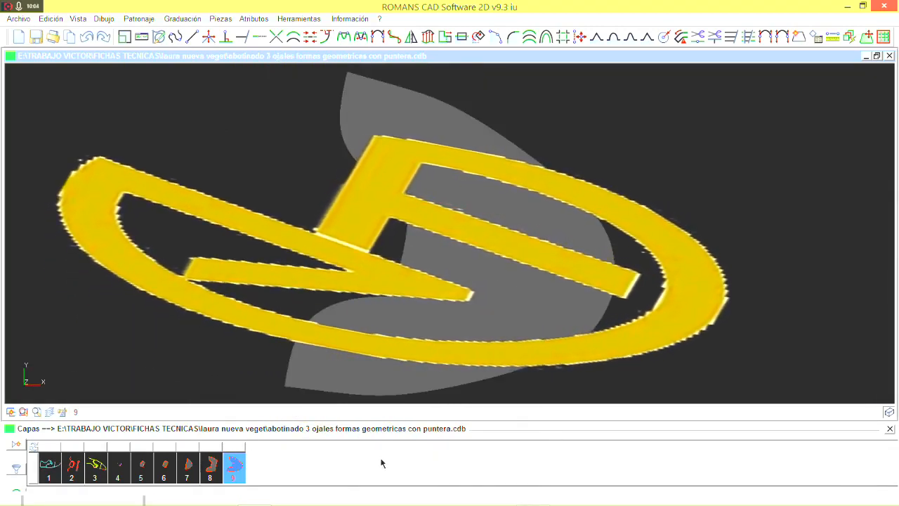
pyautogui.rightClick(380, 467)
pyautogui.click(396, 466)
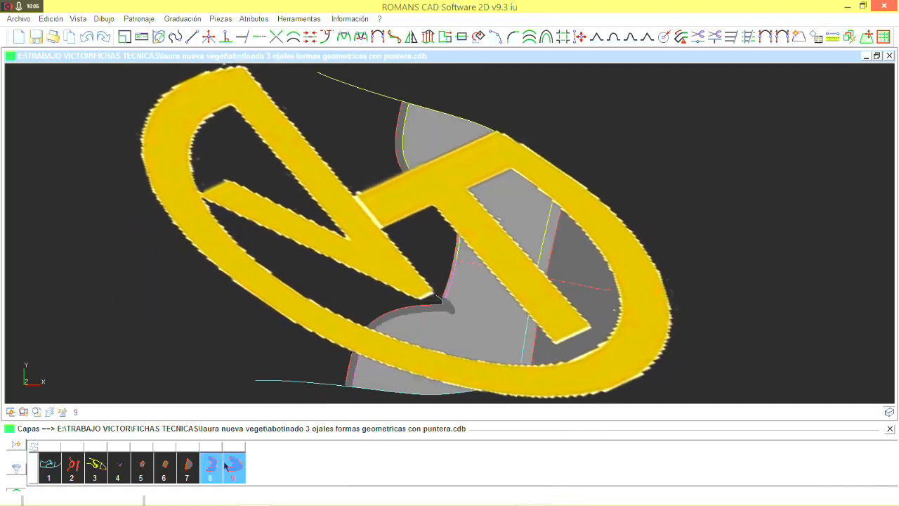
pyautogui.click(210, 465)
pyautogui.moveTo(393, 267); pyautogui.dragTo(376, 206, button='middle')
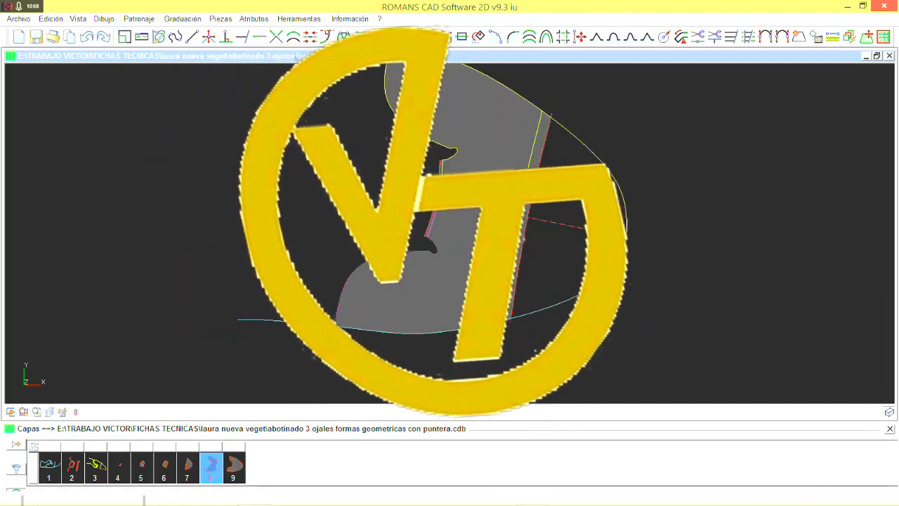
pyautogui.click(102, 467)
pyautogui.moveTo(484, 110); pyautogui.dragTo(412, 114, button='middle')
pyautogui.scroll(1, 412, 114)
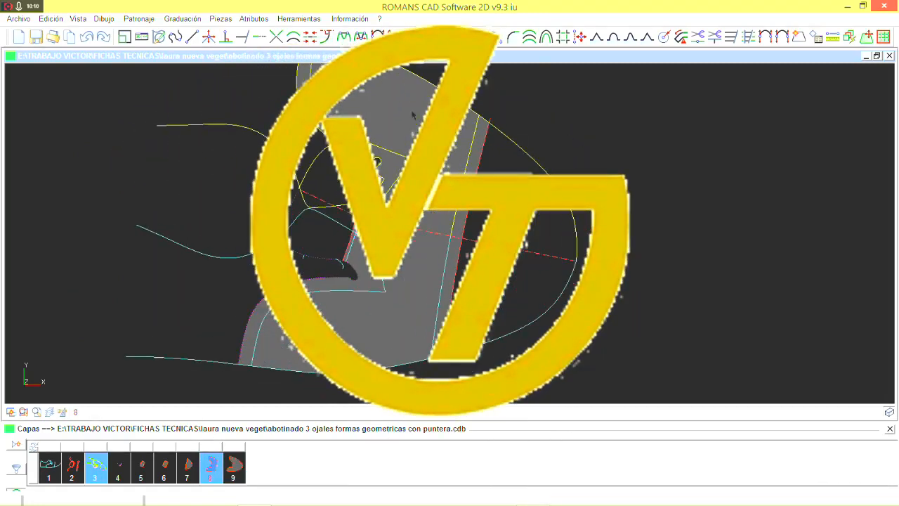
# Place narrow rectangular marking slots along the toe cap seam line on both halves of the vamp
pyautogui.click(445, 37)
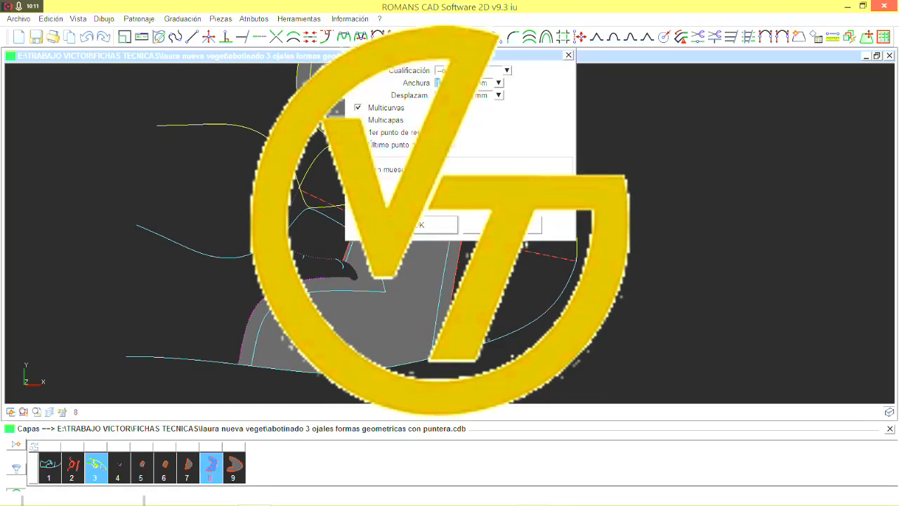
pyautogui.click(423, 225)
pyautogui.scroll(2, 418, 244)
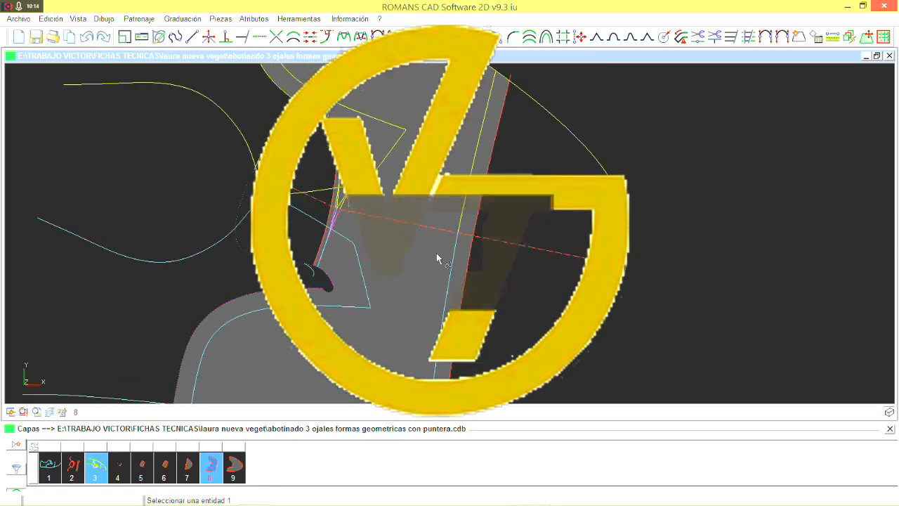
pyautogui.click(455, 262)
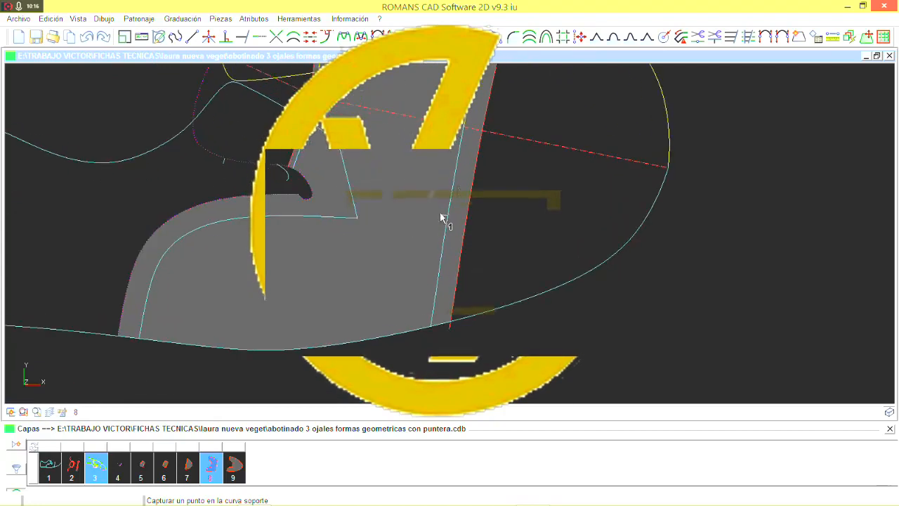
pyautogui.click(478, 151)
pyautogui.click(468, 216)
pyautogui.click(463, 246)
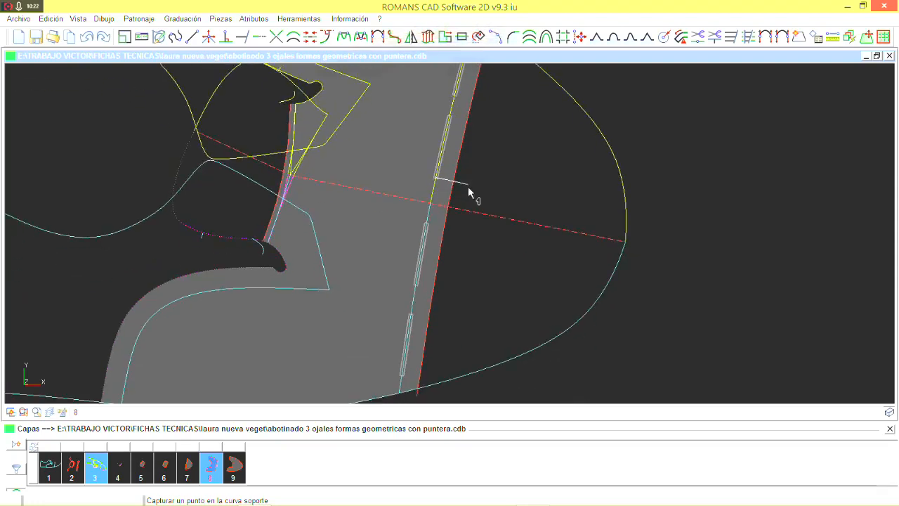
# Place narrow marking slots along the cyan quarter outline on the vamp, on its short slanted edge and its long curved edge
pyautogui.scroll(1, 303, 300)
pyautogui.click(303, 287)
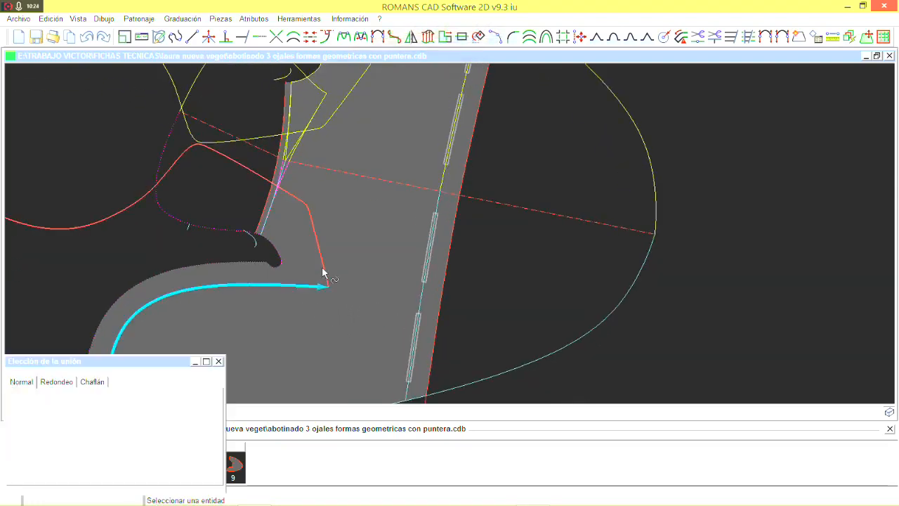
pyautogui.click(317, 241)
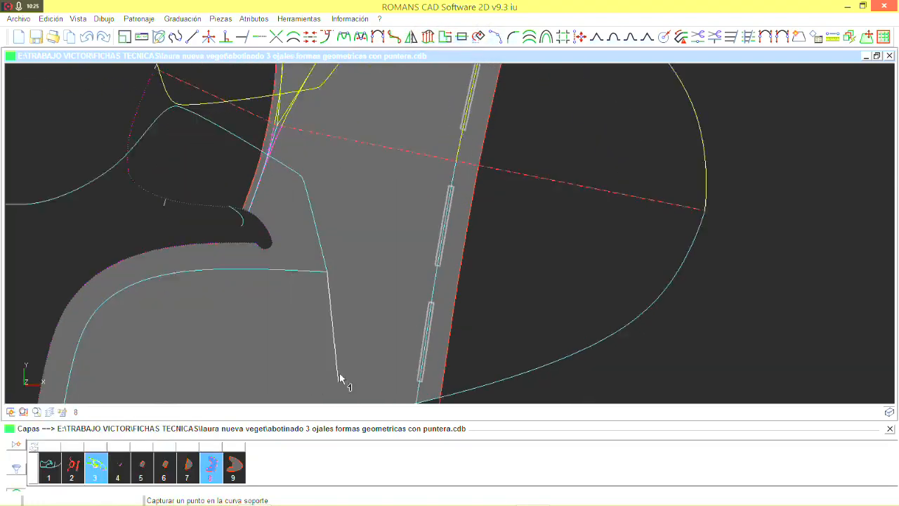
pyautogui.scroll(1, 401, 326)
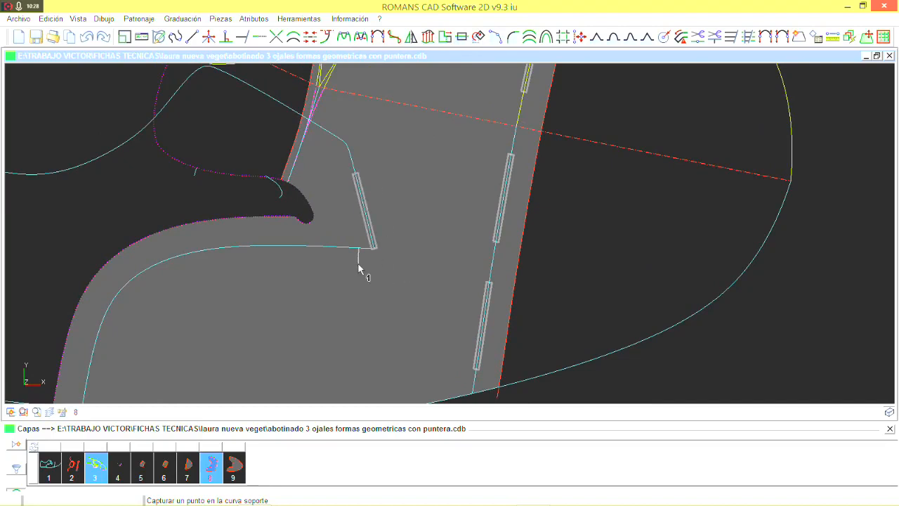
pyautogui.click(265, 270)
pyautogui.moveTo(364, 254); pyautogui.dragTo(606, 220, button='middle')
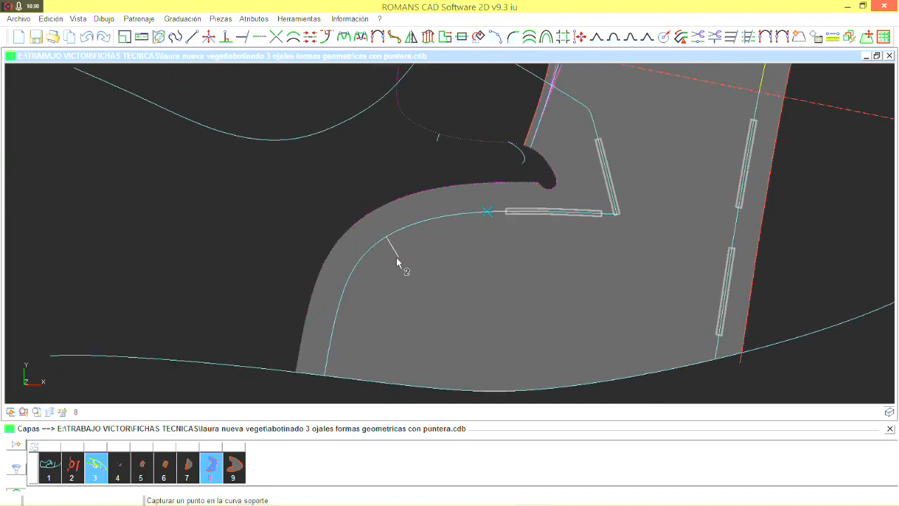
pyautogui.click(383, 272)
pyautogui.click(346, 358)
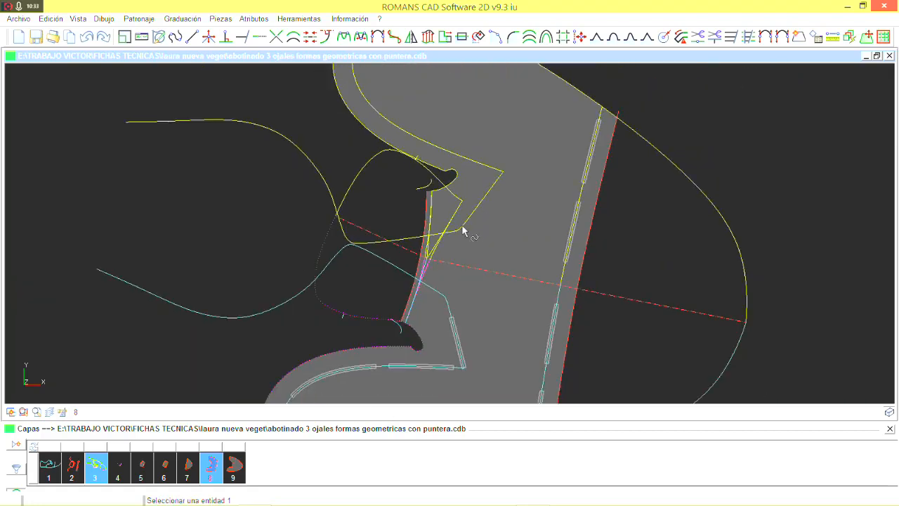
# Place matching narrow marking slots along the yellow quarter outline on the opposite half of the vamp
pyautogui.click(461, 224)
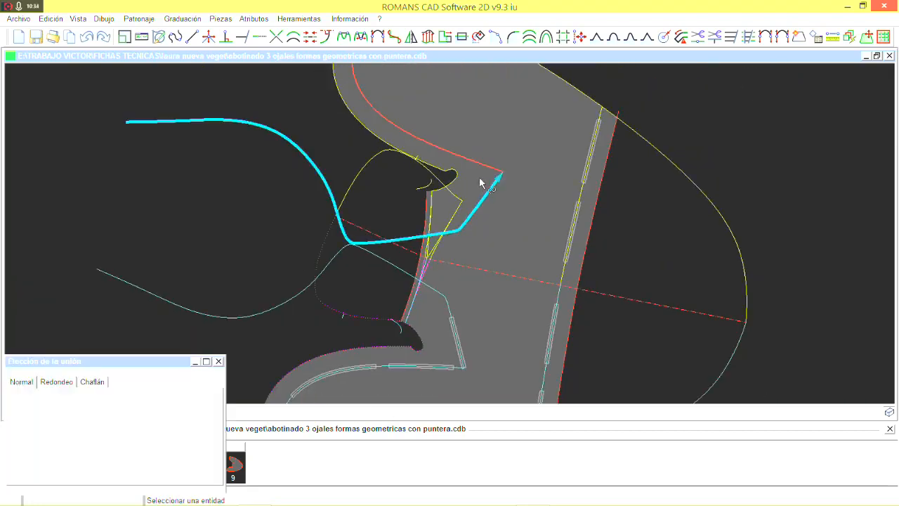
pyautogui.rightClick(485, 177)
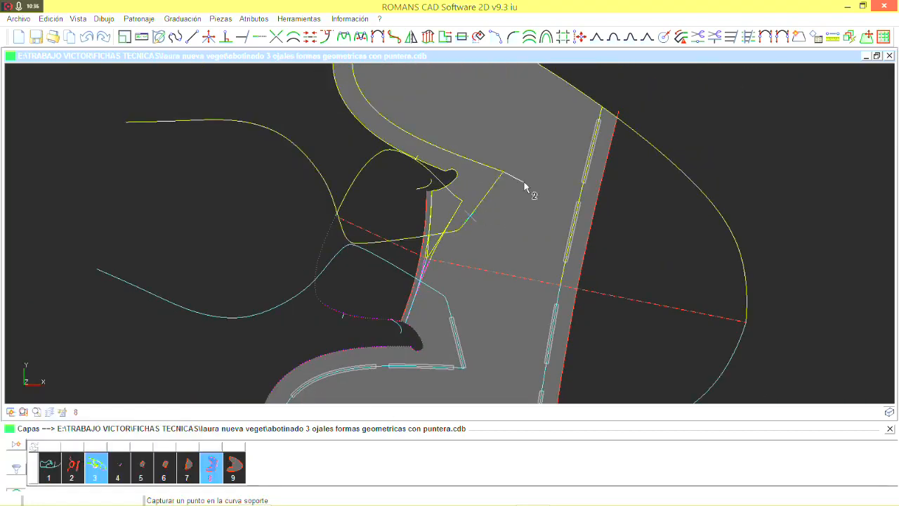
pyautogui.click(497, 161)
pyautogui.moveTo(499, 173); pyautogui.dragTo(515, 231, button='middle')
pyautogui.scroll(-2, 516, 232)
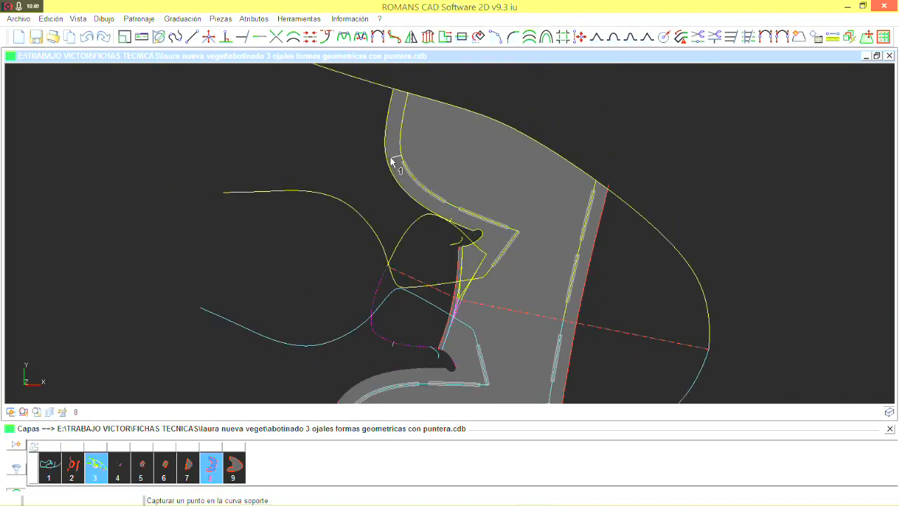
pyautogui.moveTo(406, 184); pyautogui.dragTo(364, 121, button='middle')
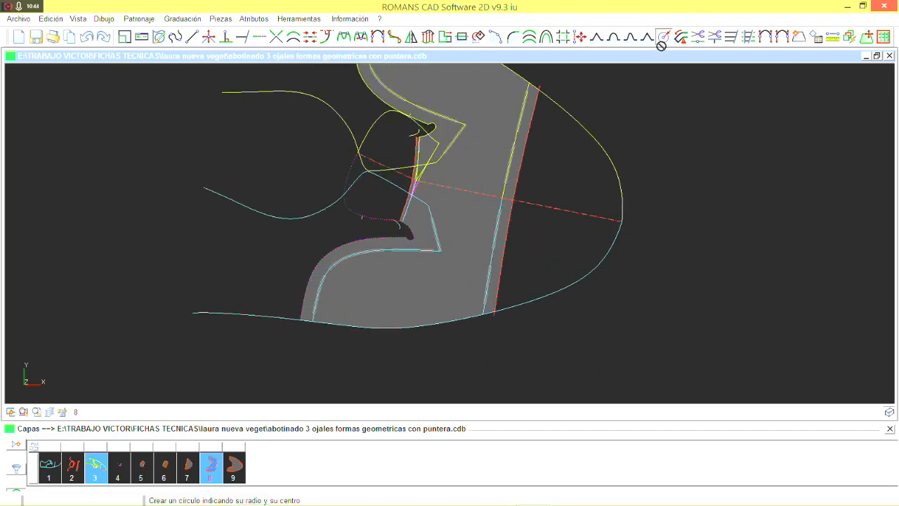
# Create a small circle on the vamp where the toe cap seam line crosses the symmetry axis
pyautogui.click(660, 41)
pyautogui.click(621, 114)
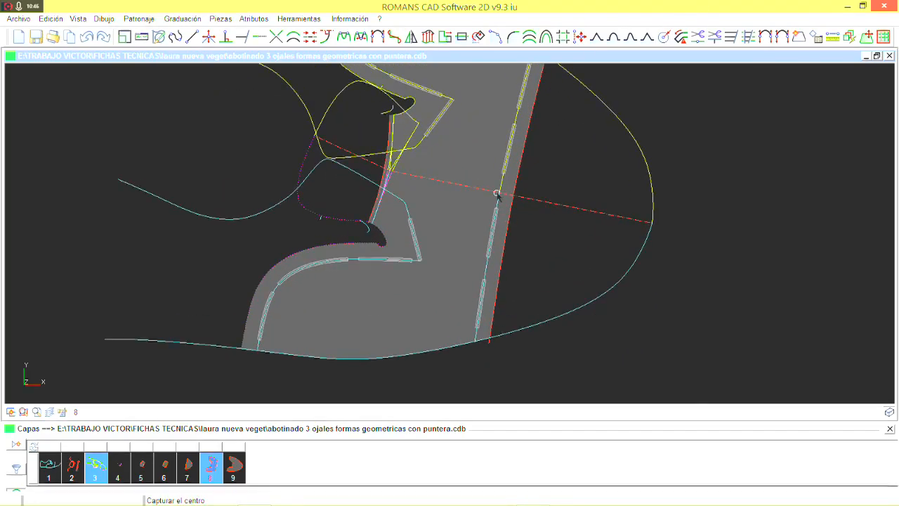
pyautogui.scroll(5, 497, 194)
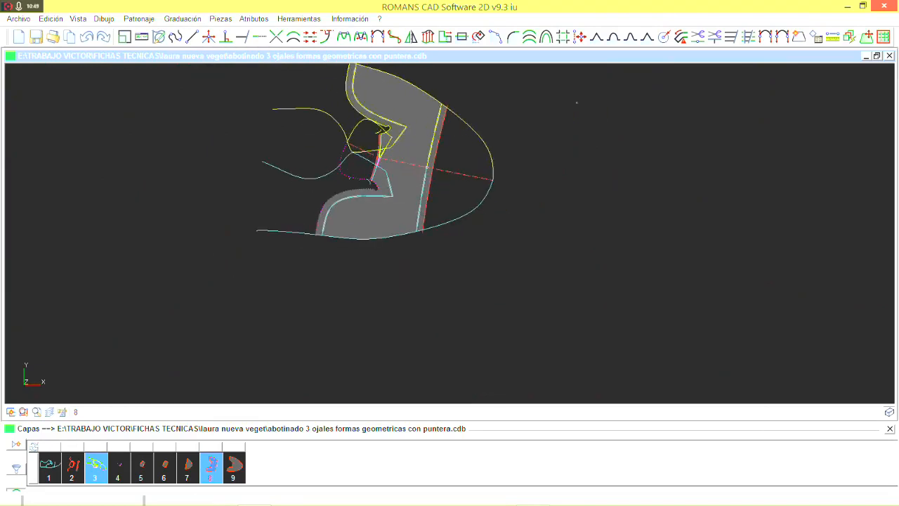
pyautogui.scroll(2, 414, 189)
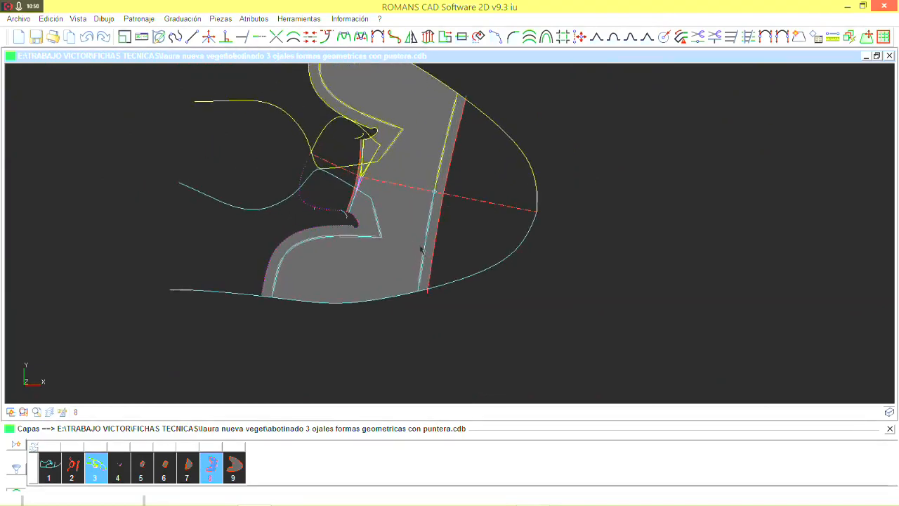
# Hide the construction lines and display only layer 8 to inspect the vamp's slots and centre mark
pyautogui.rightClick(344, 462)
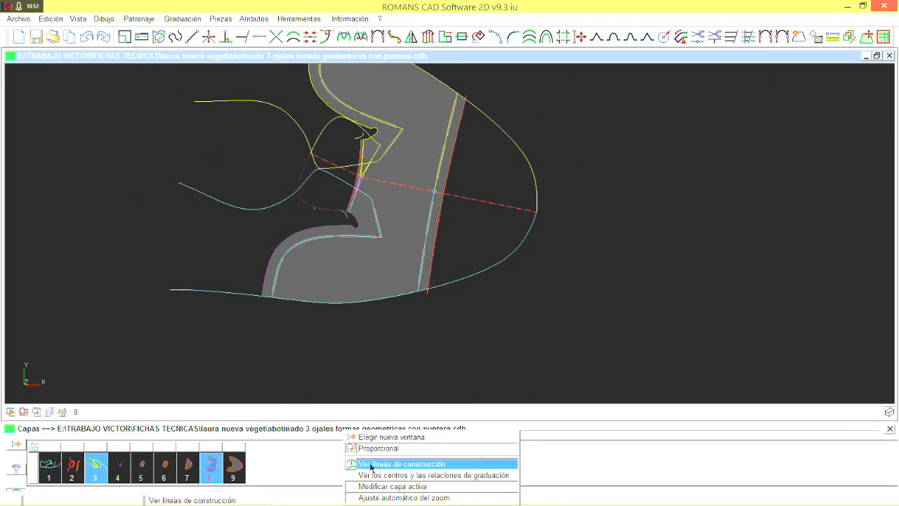
pyautogui.click(370, 465)
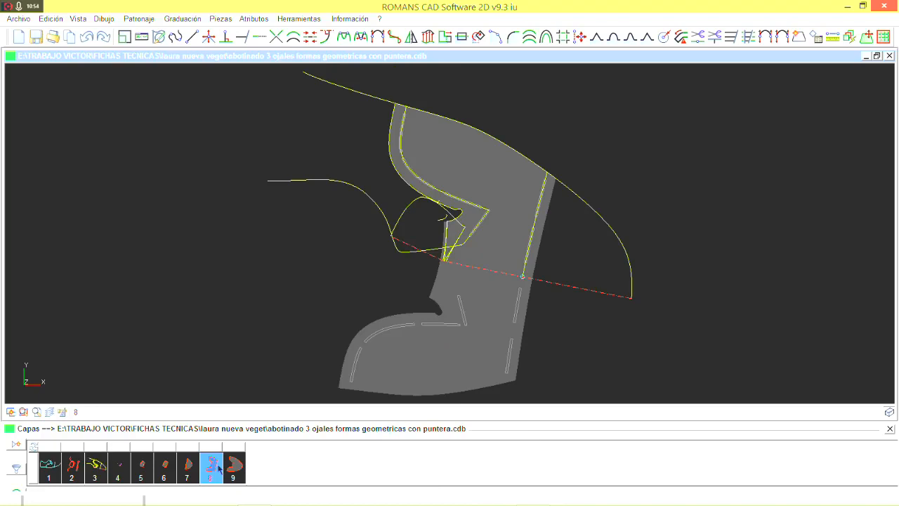
pyautogui.click(218, 469)
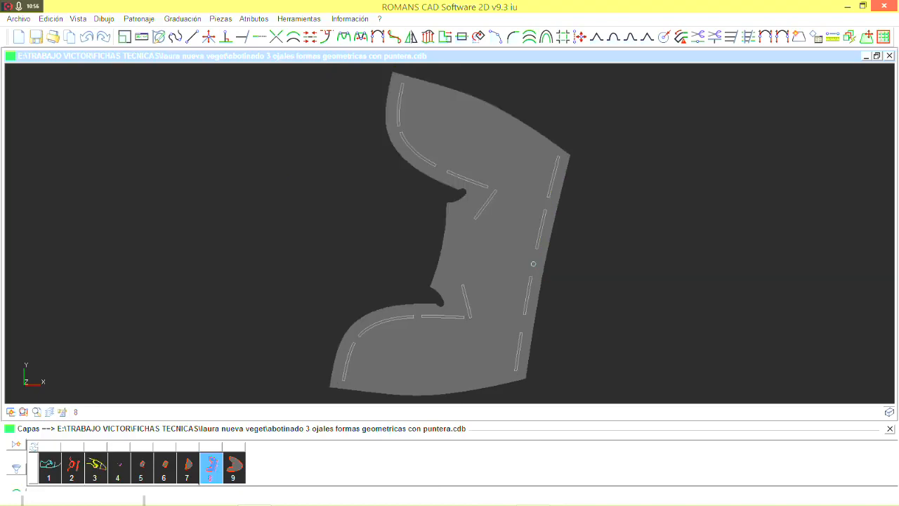
# Display only layer 7 with construction lines and add a 4 mm wide, 3 mm deep axis notch at the toe cap's tip
pyautogui.click(192, 475)
pyautogui.rightClick(284, 468)
pyautogui.click(312, 464)
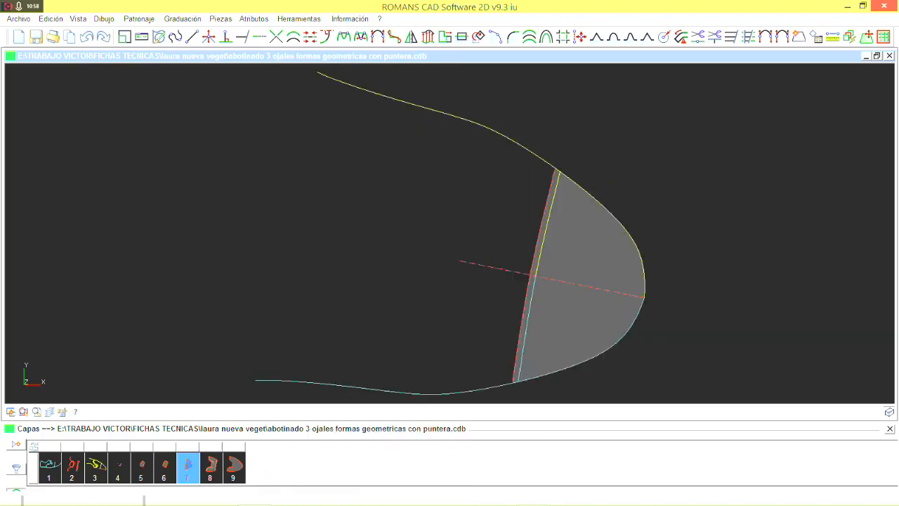
pyautogui.click(662, 39)
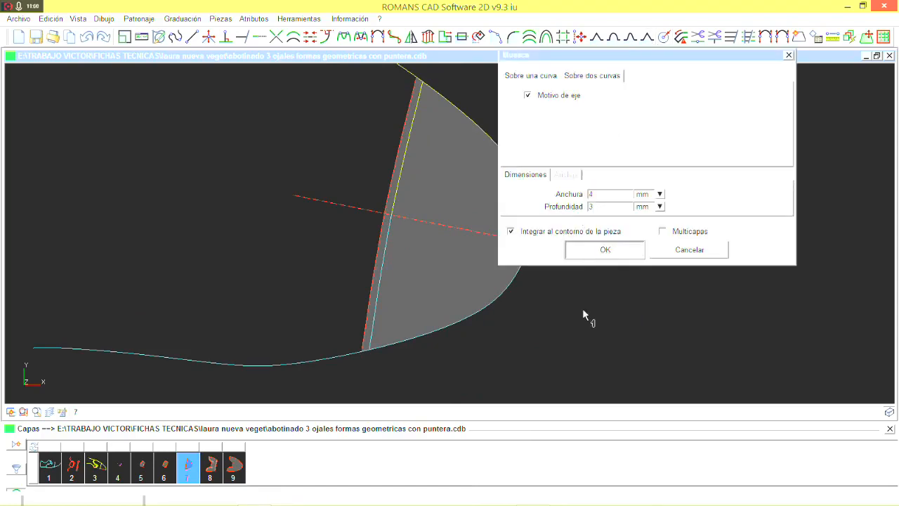
pyautogui.scroll(2, 547, 287)
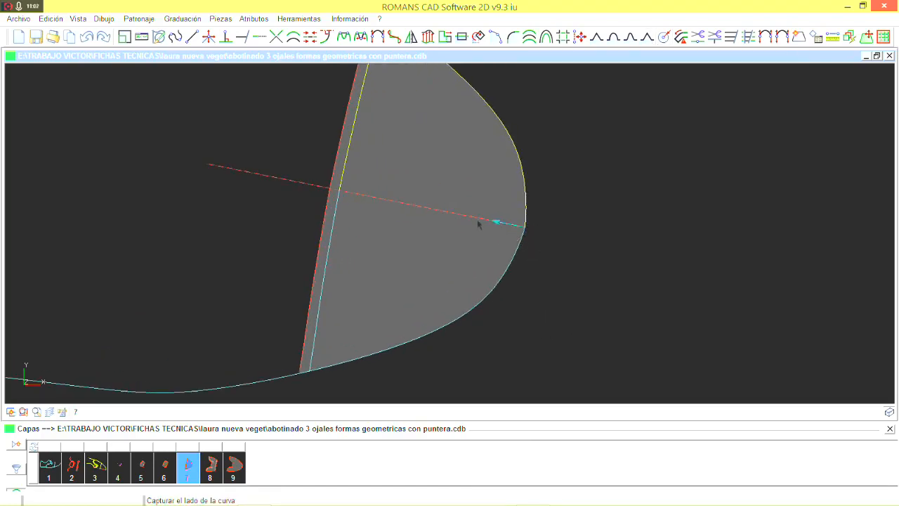
# Create a 1.4 mm radius circle on the toe cap where the seam line crosses the symmetry axis
pyautogui.click(665, 39)
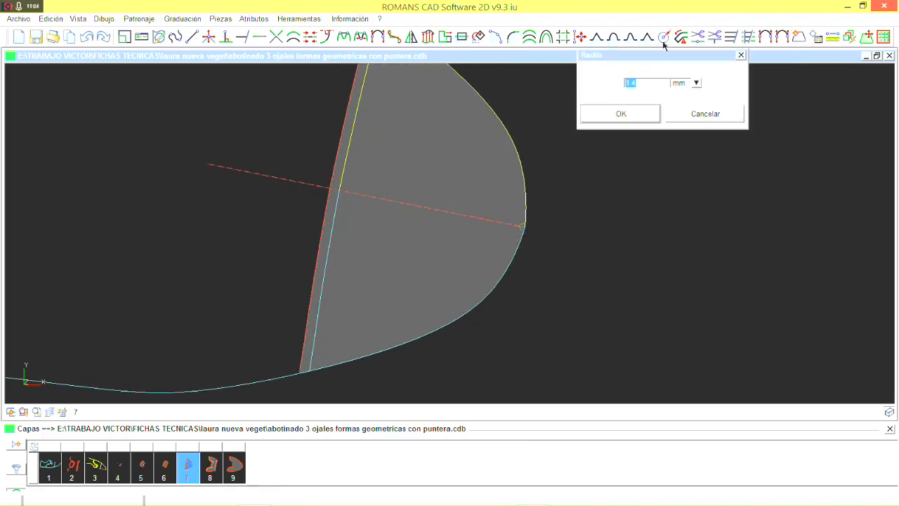
pyautogui.click(631, 111)
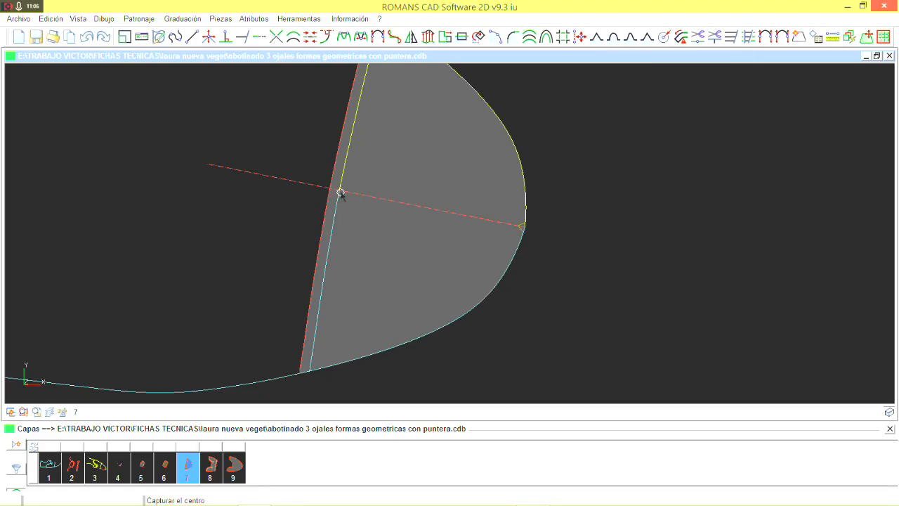
pyautogui.scroll(6, 339, 194)
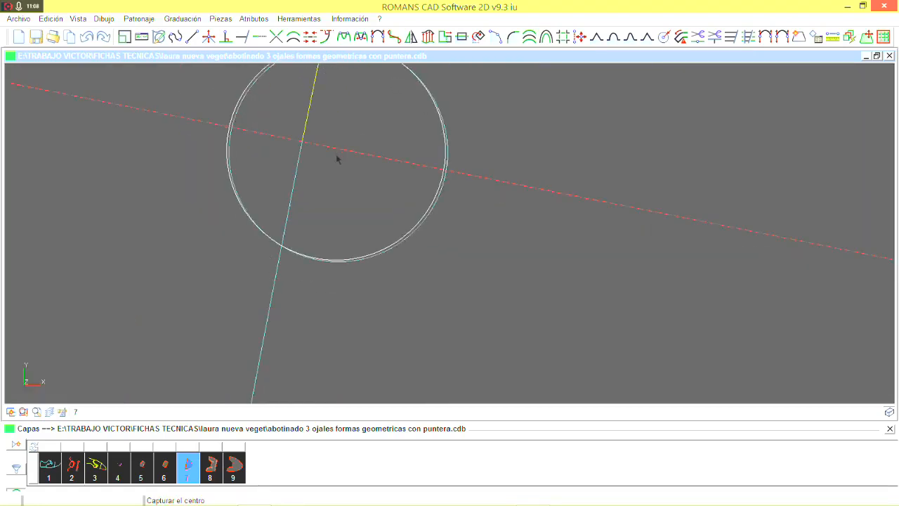
pyautogui.scroll(-6, 337, 158)
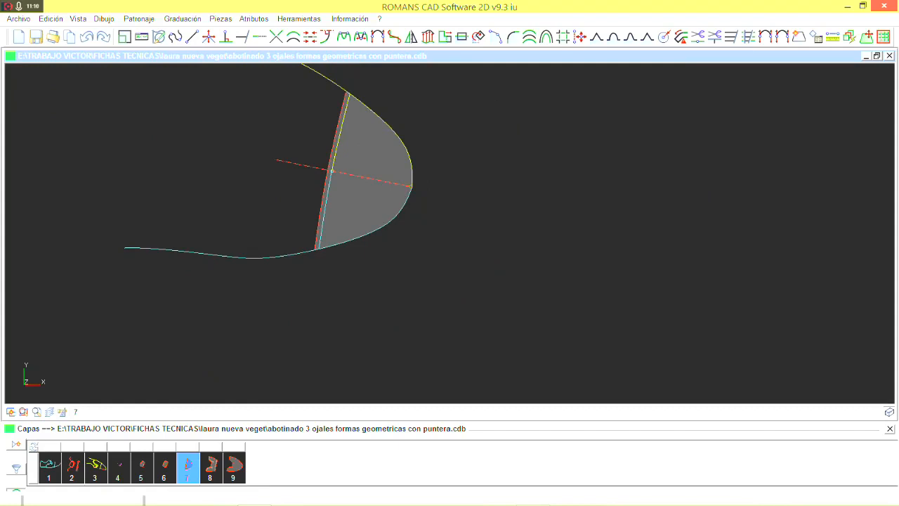
# Display the toe cap and vamp layers together, copy all their contents, and add layer 9 to the display
pyautogui.keyDown('ctrl'); pyautogui.click(210, 465); pyautogui.keyUp('ctrl')
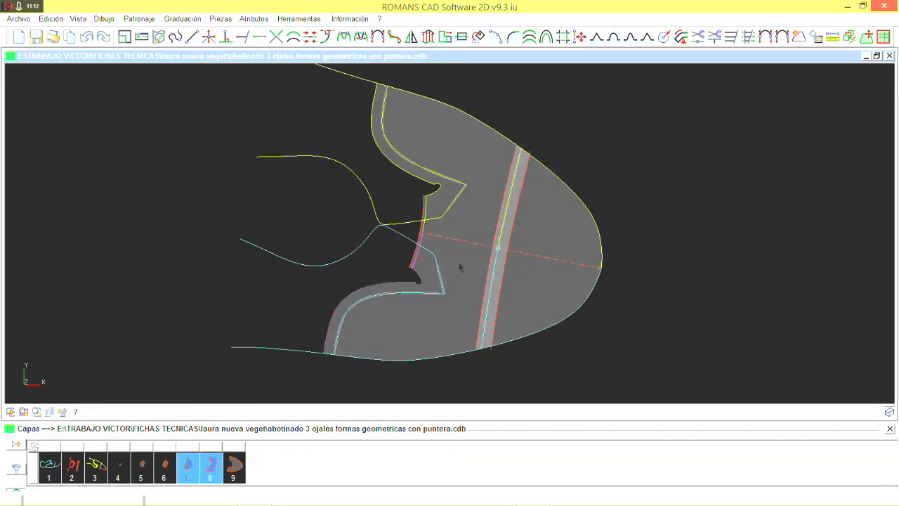
pyautogui.moveTo(191, 146); pyautogui.dragTo(576, 382)
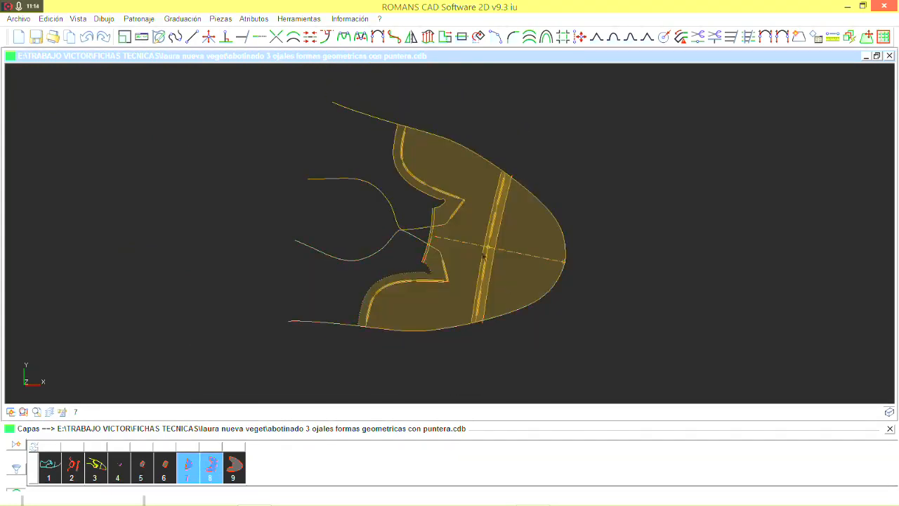
pyautogui.hotkey('ctrl', 'c')
pyautogui.keyDown('ctrl'); pyautogui.click(239, 460); pyautogui.keyUp('ctrl')
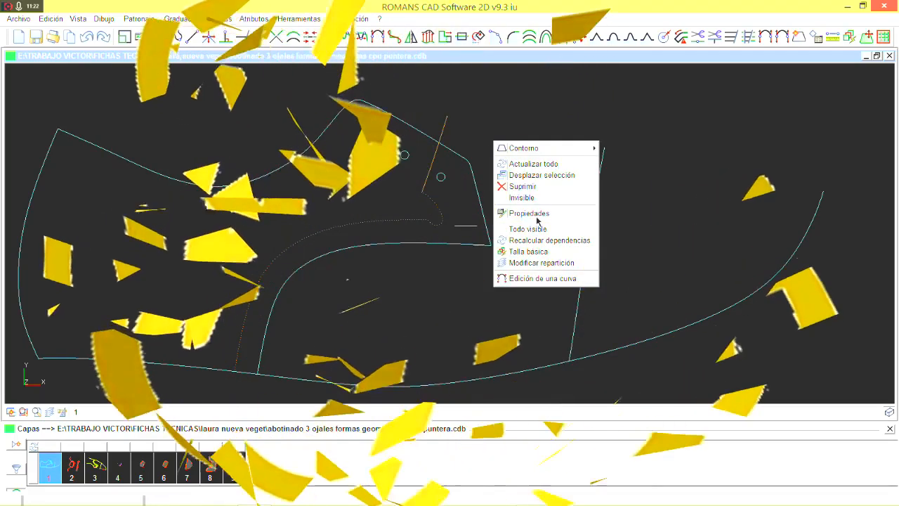
# Move the three selected curves of the base pattern in layer 1 to layer 4
pyautogui.click(518, 211)
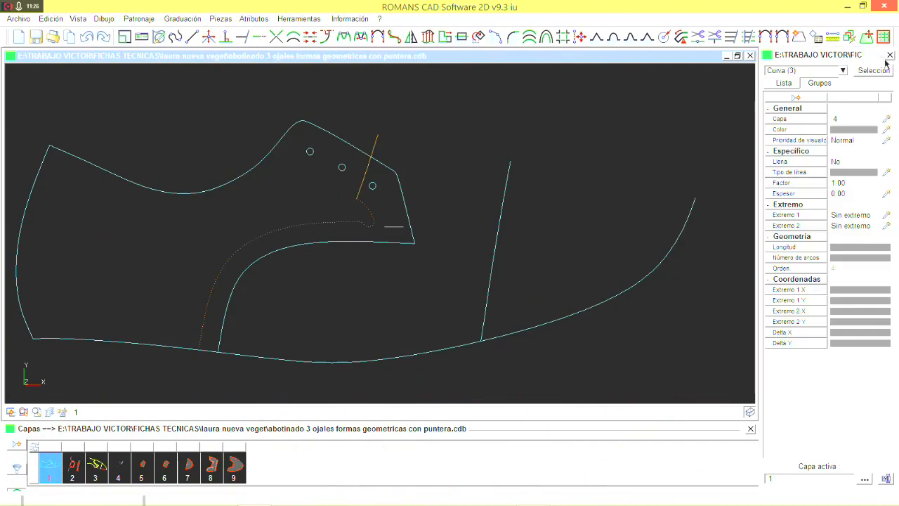
pyautogui.click(889, 55)
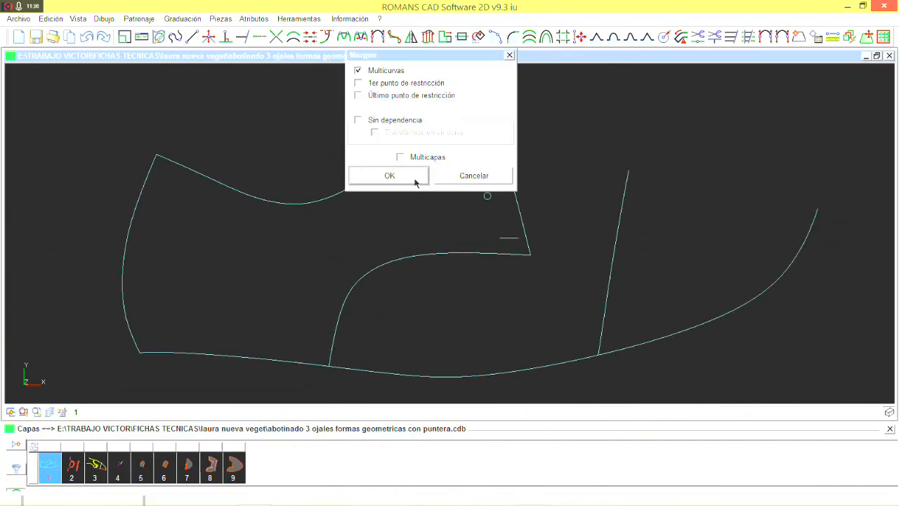
# Start a multi-curve margin inside the heel curve, with a height of 2.5 mm at each of its two upper points
pyautogui.click(415, 180)
pyautogui.click(136, 193)
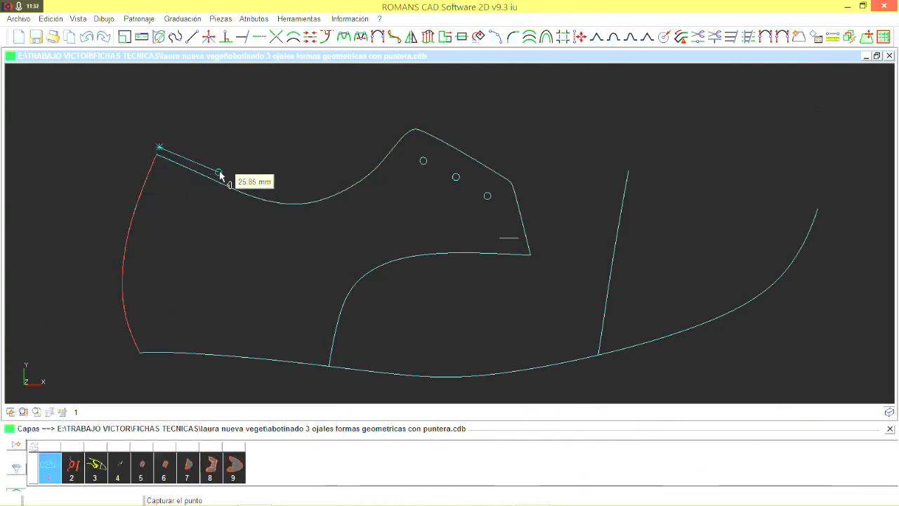
pyautogui.click(222, 168)
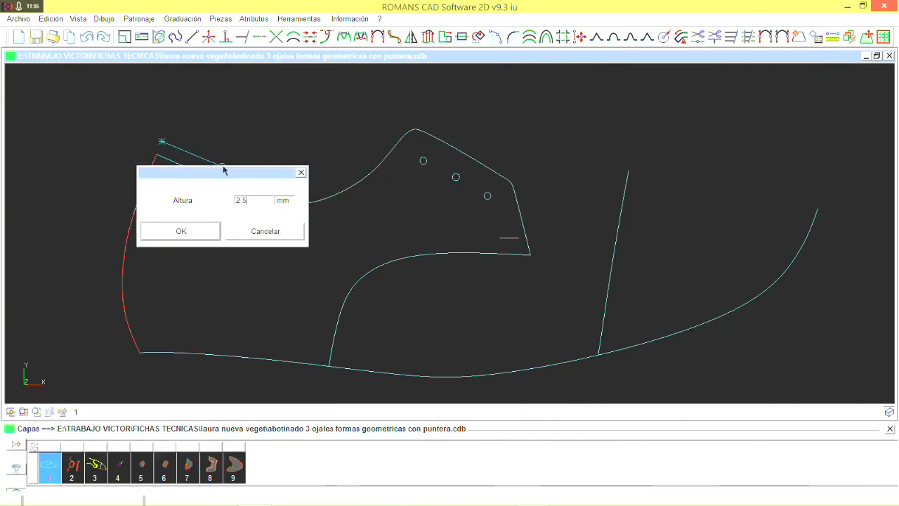
pyautogui.click(191, 234)
pyautogui.click(178, 221)
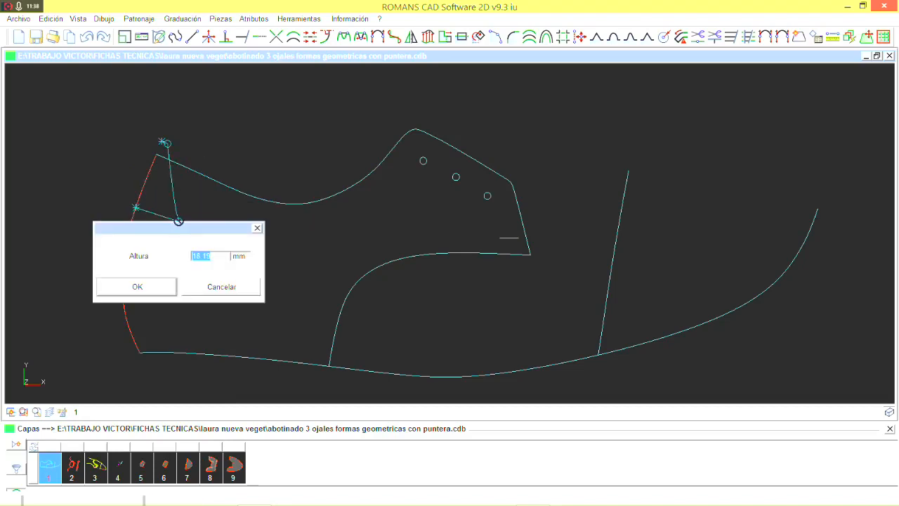
pyautogui.write('2.5')
pyautogui.click(162, 286)
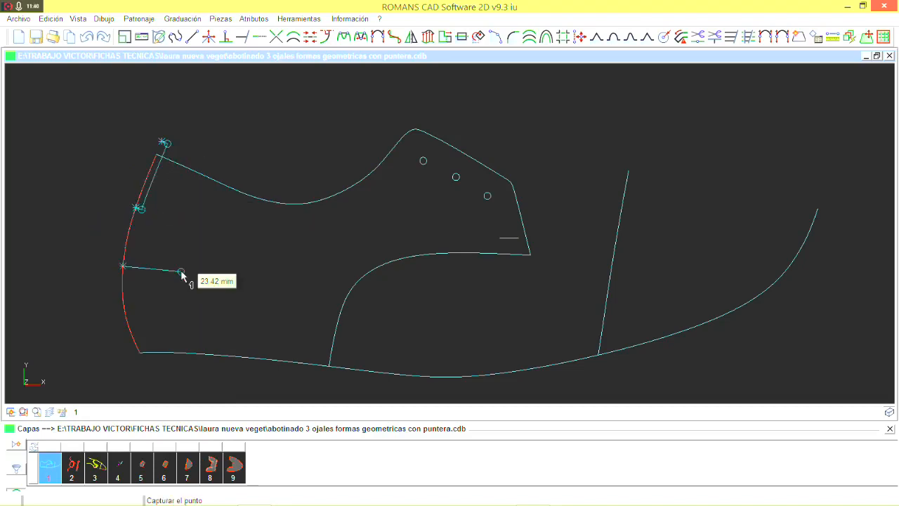
# Finish the heel curve's margin with heights of 5 mm at mid-heel and 4 mm at the lower end
pyautogui.click(174, 289)
pyautogui.write('2.5')
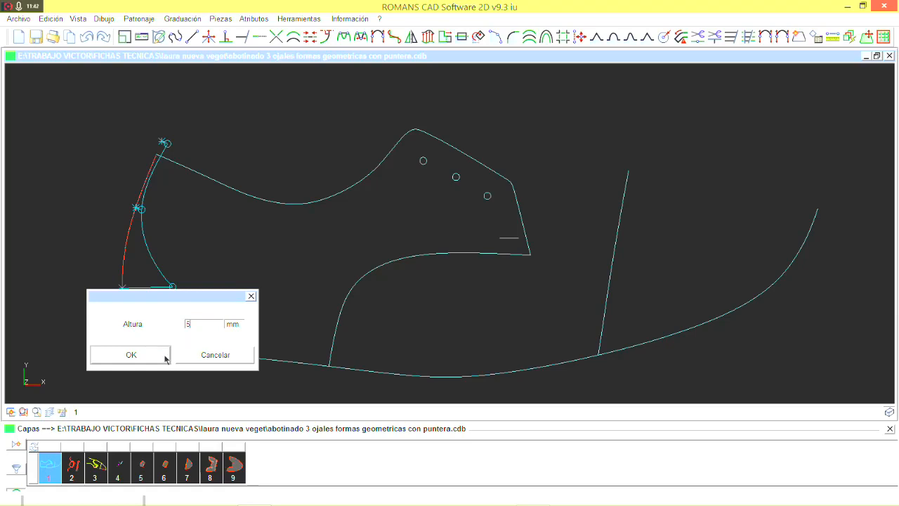
pyautogui.click(166, 357)
pyautogui.click(197, 328)
pyautogui.write('2.5')
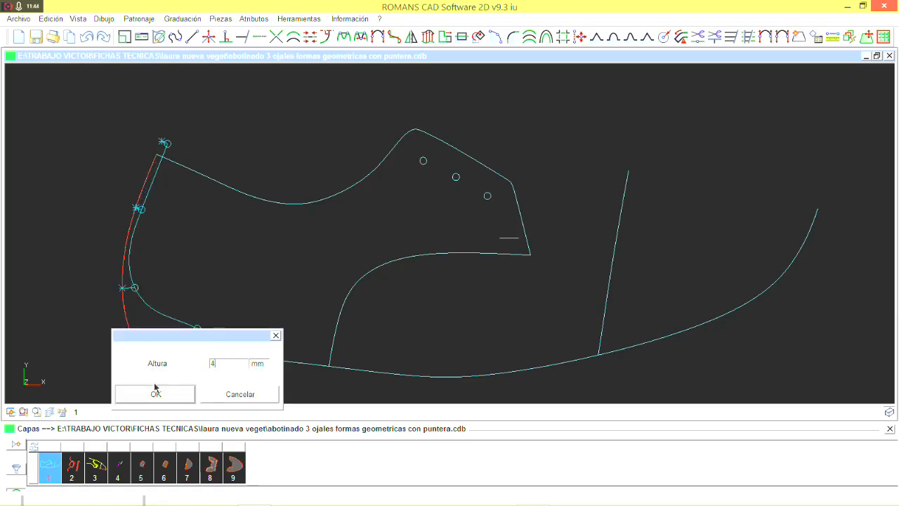
pyautogui.click(156, 394)
pyautogui.rightClick(215, 338)
pyautogui.click(254, 172)
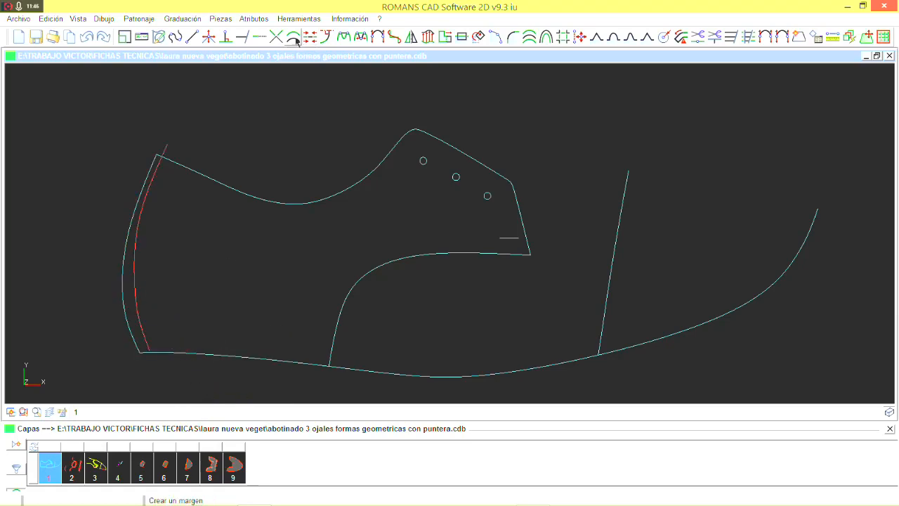
# Create 7 mm margins outside the quarter's top line and front edge and outside its lower curved edge
pyautogui.click(225, 231)
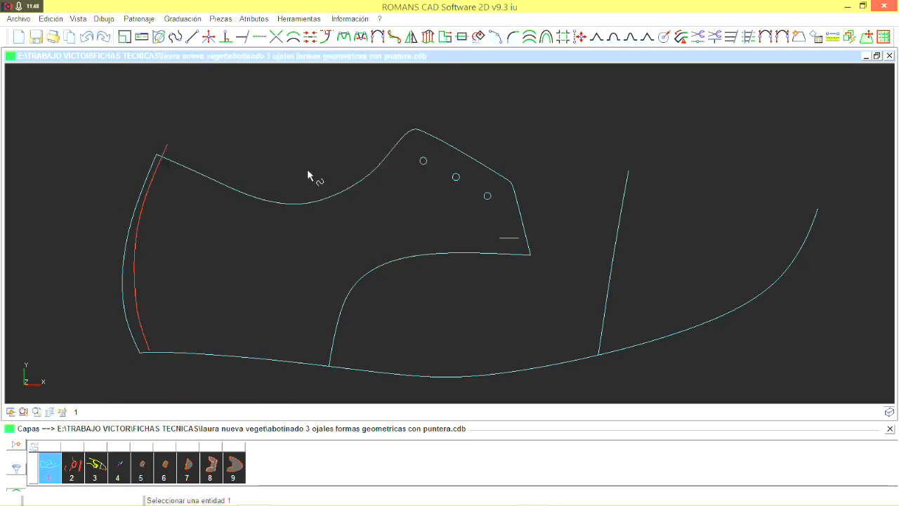
pyautogui.click(321, 209)
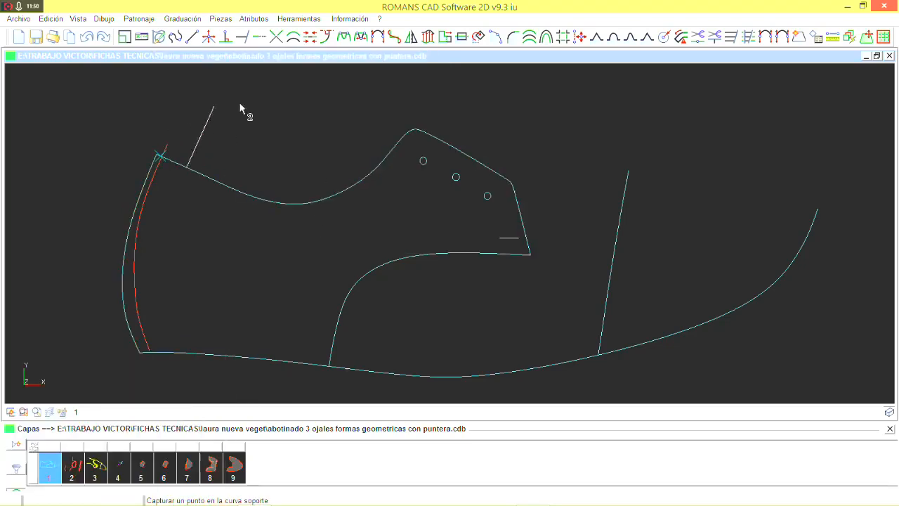
pyautogui.click(596, 311)
pyautogui.click(562, 210)
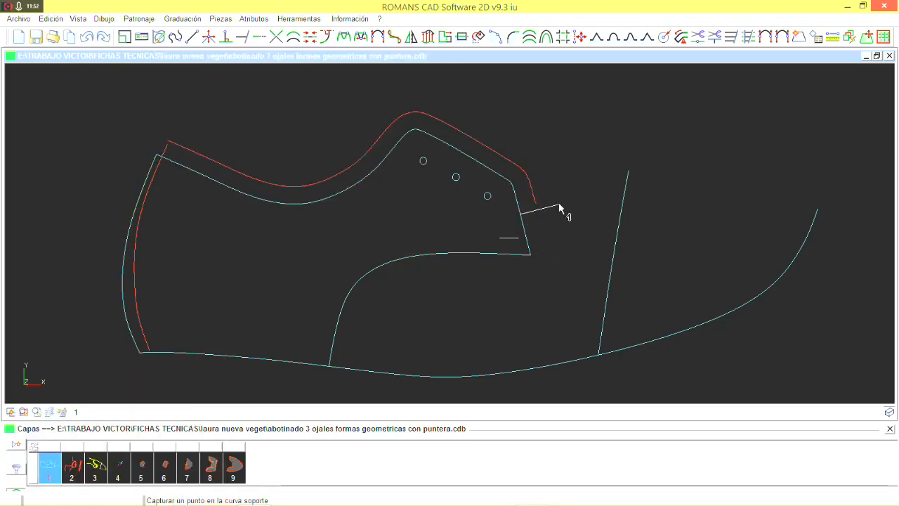
pyautogui.click(503, 273)
pyautogui.rightClick(503, 274)
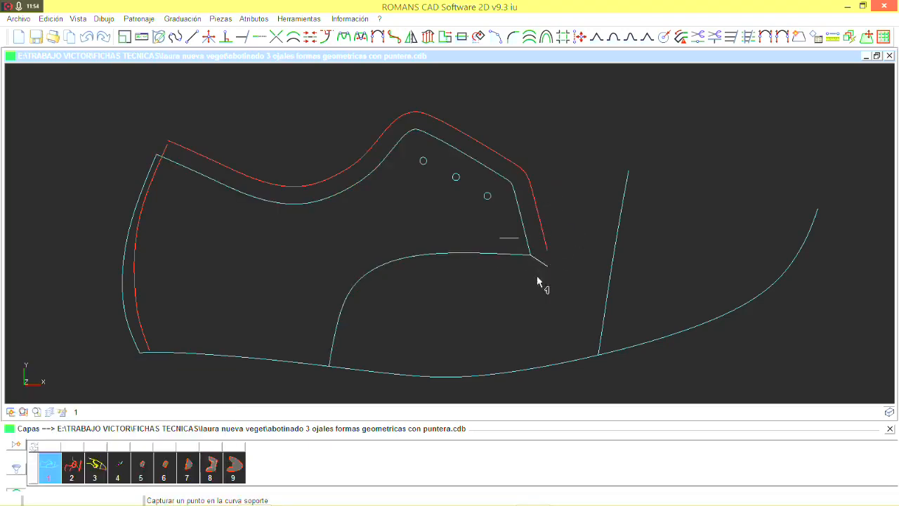
pyautogui.click(526, 253)
pyautogui.click(386, 363)
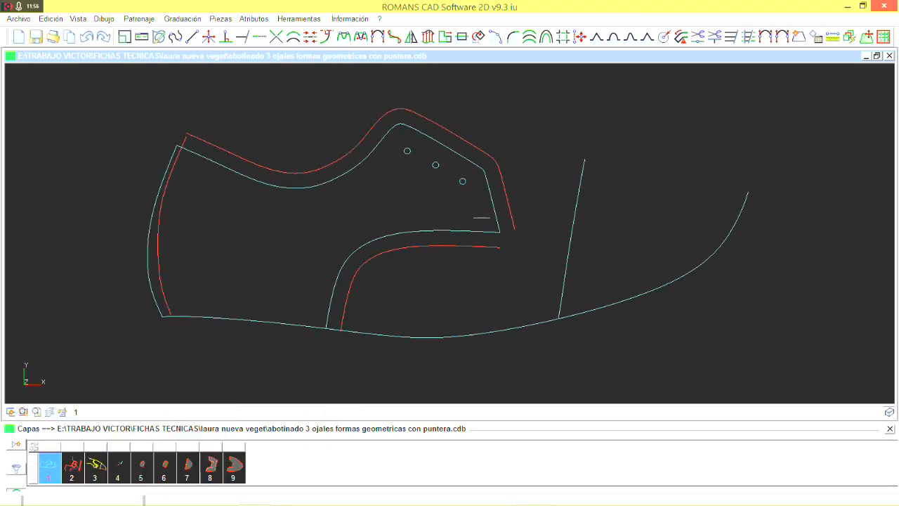
# Draw a slanted line across the quarter, from the top line between heel and eyelets to the base curve, and make it magenta
pyautogui.click(209, 37)
pyautogui.click(255, 176)
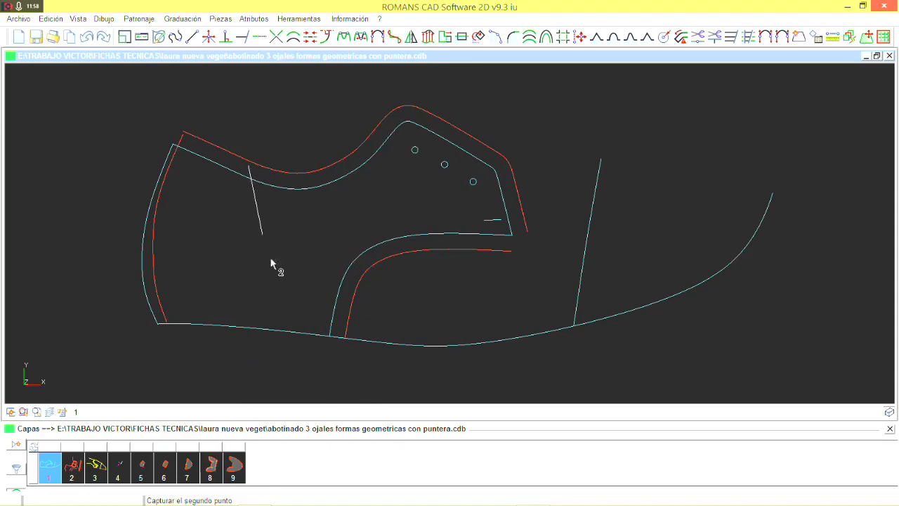
pyautogui.click(276, 325)
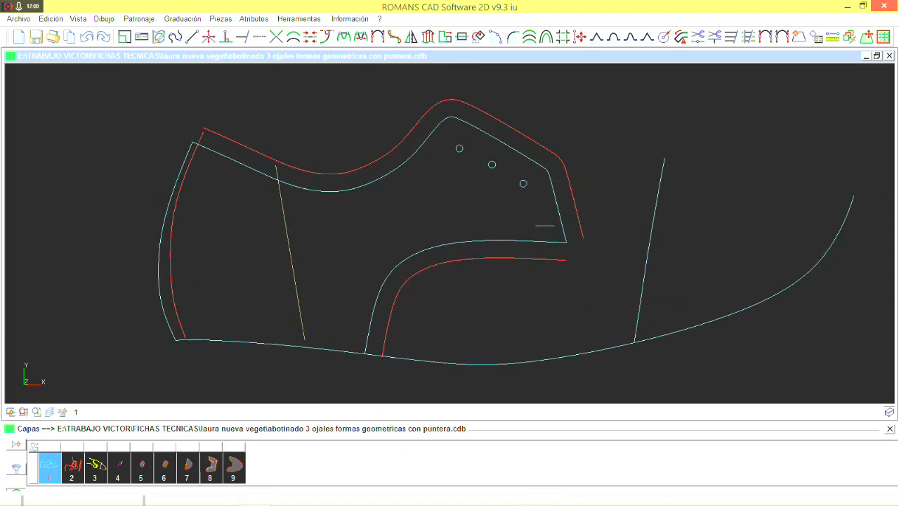
pyautogui.click(157, 36)
pyautogui.click(210, 71)
pyautogui.click(191, 95)
pyautogui.click(118, 225)
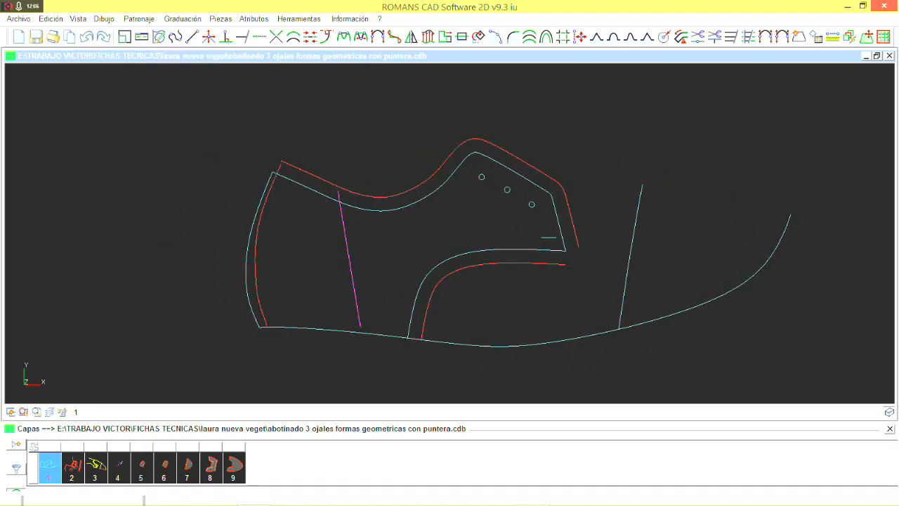
# Draw a long slanted line just behind the heel curve, extending past both of its ends
pyautogui.moveTo(450, 238); pyautogui.dragTo(437, 239, button='middle')
pyautogui.scroll(1, 271, 131)
pyautogui.click(191, 36)
pyautogui.click(231, 140)
pyautogui.click(193, 368)
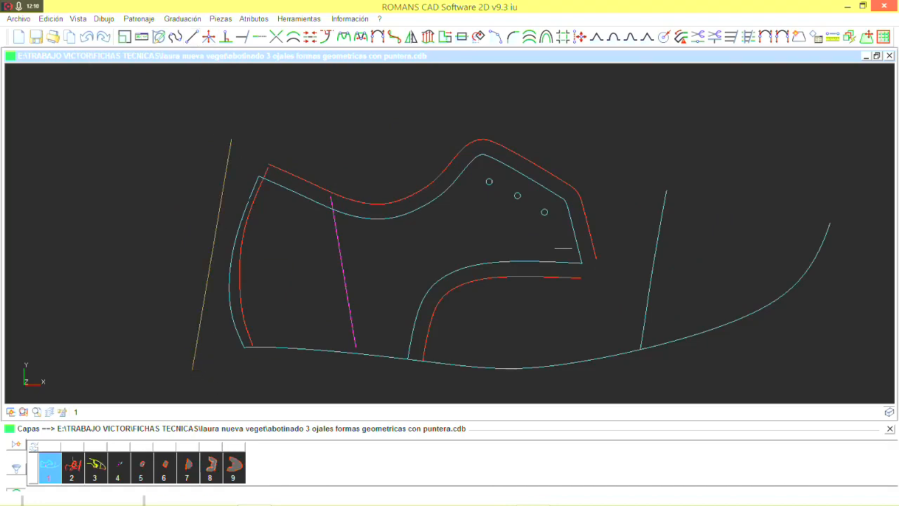
# Move and rotate the line behind the heel so it runs through the upper end of the heel margin as an axis
pyautogui.click(444, 37)
pyautogui.scroll(3, 235, 258)
pyautogui.click(202, 261)
pyautogui.click(247, 263)
pyautogui.press('Right')
pyautogui.press('Right')
pyautogui.press('Left')
pyautogui.press('Left')
pyautogui.press('Left')
pyautogui.press('Left')
pyautogui.press('Left')
pyautogui.press('Left')
pyautogui.press('Right')
pyautogui.press('Right')
pyautogui.press('Right')
pyautogui.press('Right')
pyautogui.press('Right')
pyautogui.press('Right')
pyautogui.press('Right')
pyautogui.press('Right')
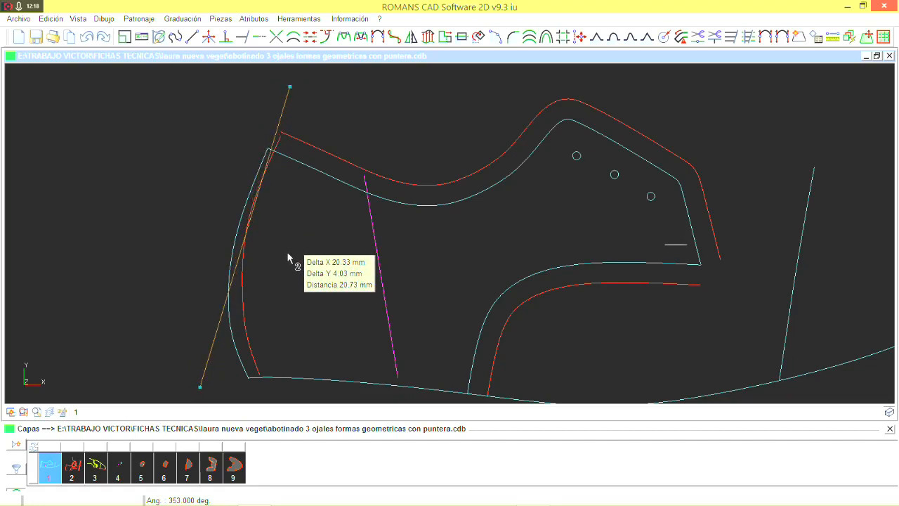
pyautogui.press('Right')
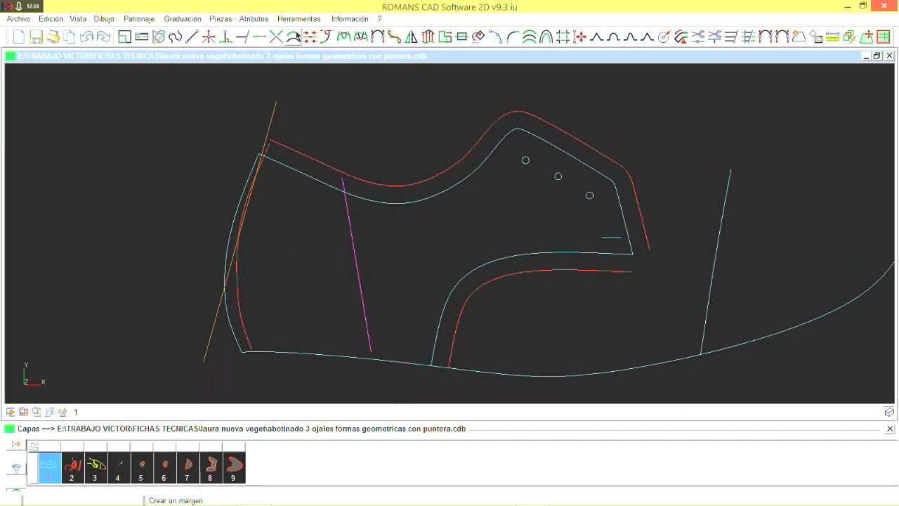
# Create a 7 mm whole-curve margin from the magenta line, on the side facing the eyelets
pyautogui.click(293, 37)
pyautogui.click(160, 157)
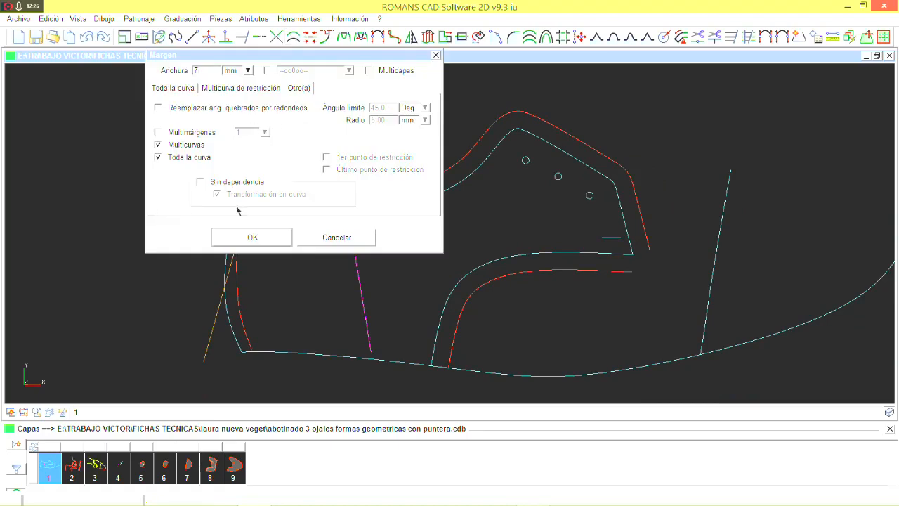
pyautogui.click(256, 238)
pyautogui.click(364, 286)
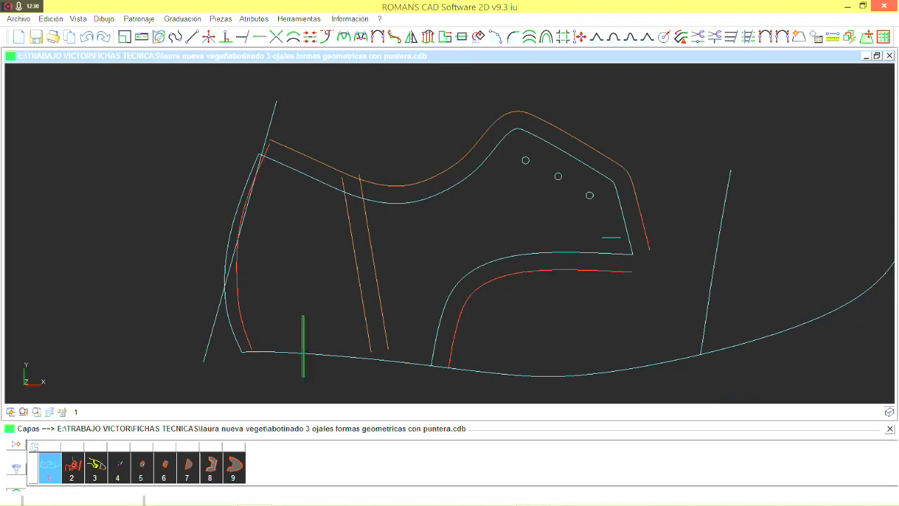
# Mirror the top margin, heel margin, magenta line, its parallel line and the base curve about the slanted heel axis
pyautogui.click(303, 352)
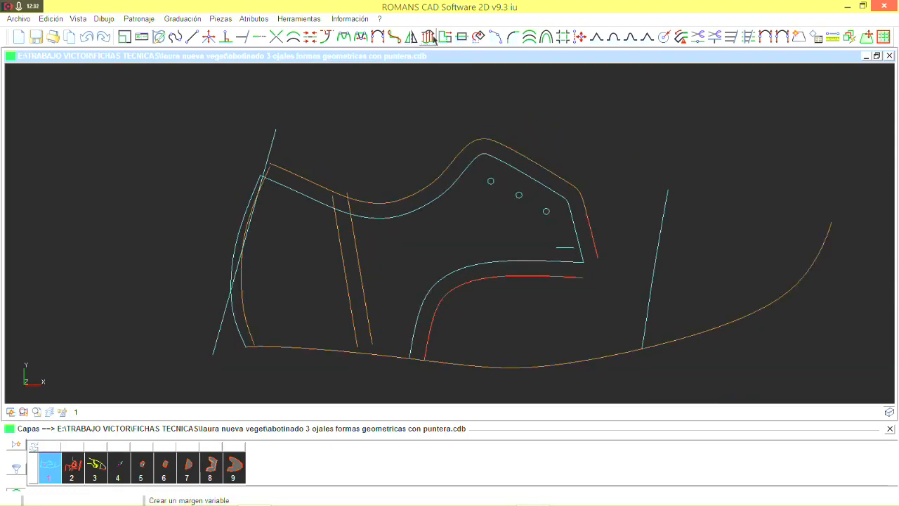
pyautogui.click(412, 36)
pyautogui.click(372, 175)
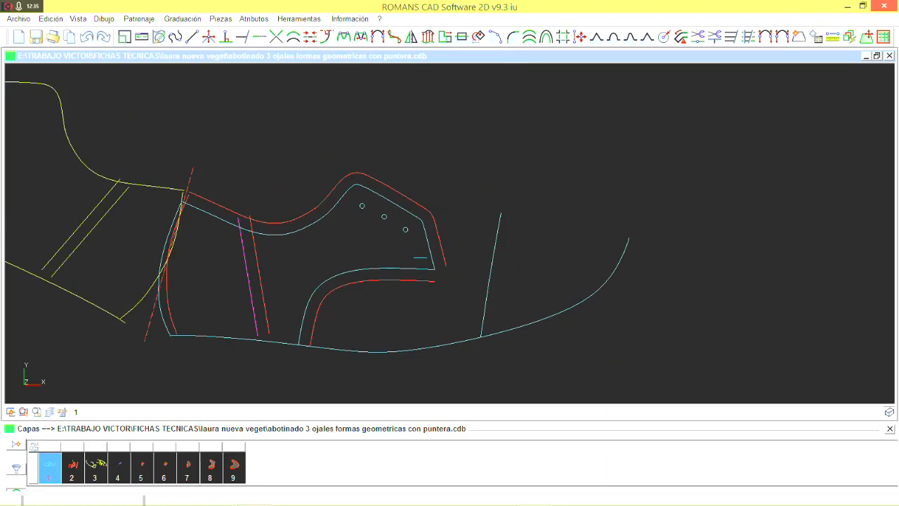
# Create the quarter piece from the magenta line, the top, front and lower margins and the base curve, and store it in layer 10
pyautogui.click(739, 37)
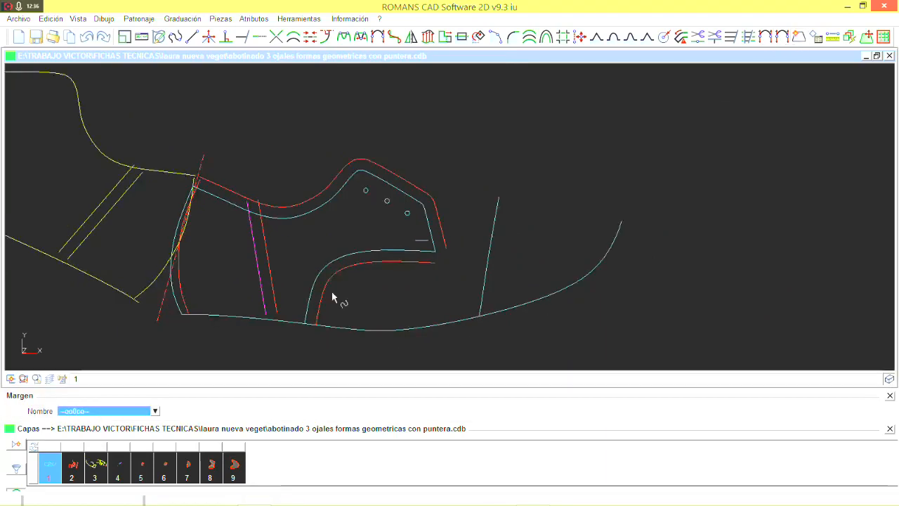
pyautogui.click(249, 235)
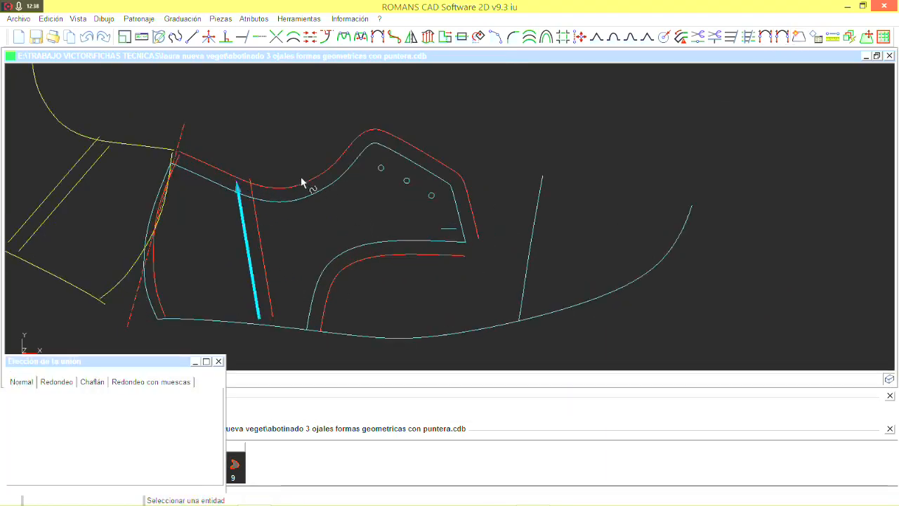
pyautogui.click(306, 181)
pyautogui.click(476, 234)
pyautogui.click(432, 261)
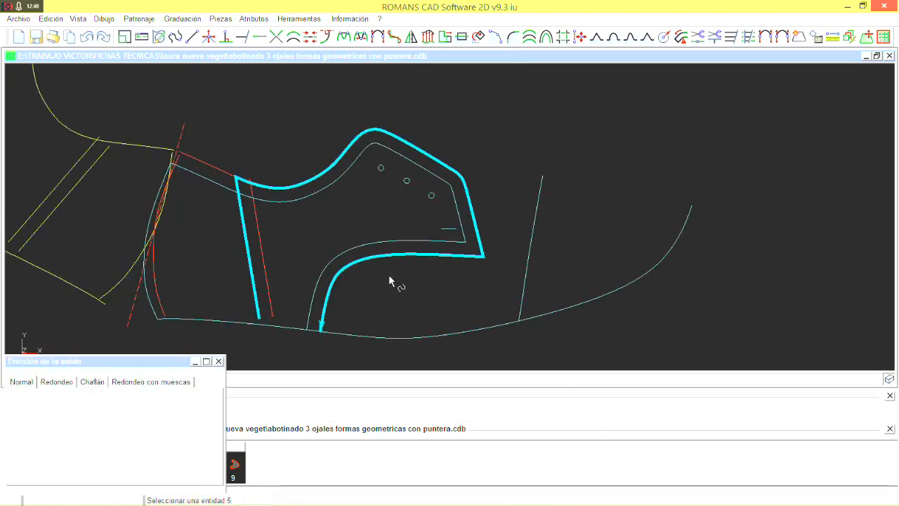
pyautogui.click(300, 329)
pyautogui.click(265, 309)
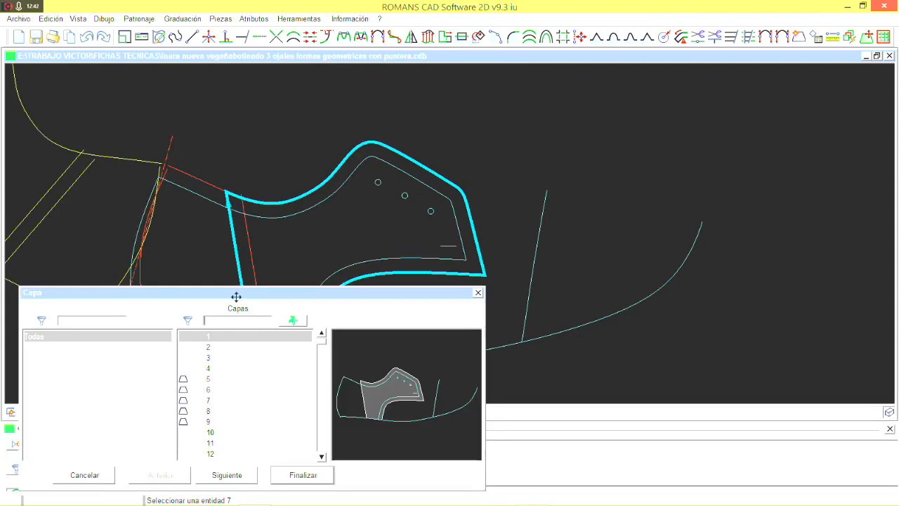
pyautogui.doubleClick(223, 434)
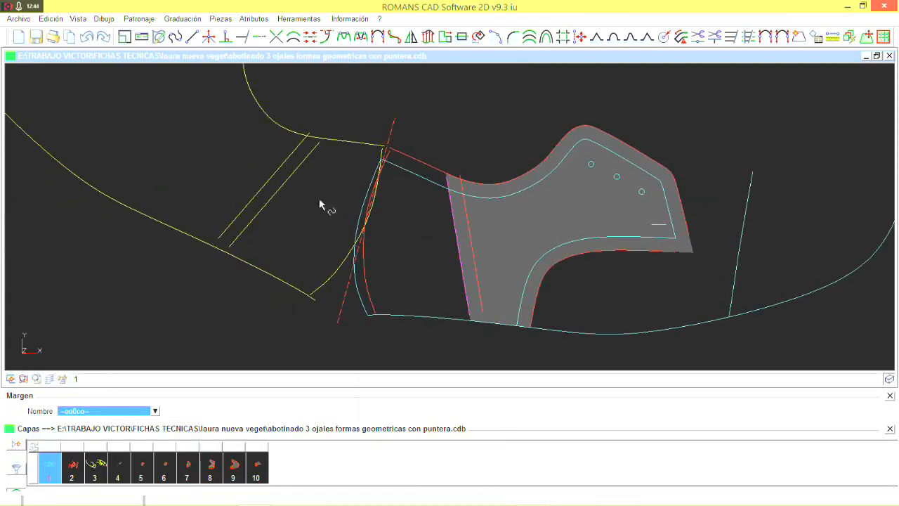
# Create the heel piece from the heel-side outline and its mirrored half, bounded by the two parallel margin lines, and store it in layer 11
pyautogui.click(292, 156)
pyautogui.click(361, 143)
pyautogui.click(417, 161)
pyautogui.click(471, 230)
pyautogui.click(448, 319)
pyautogui.click(361, 299)
pyautogui.click(332, 276)
pyautogui.click(278, 271)
pyautogui.click(250, 203)
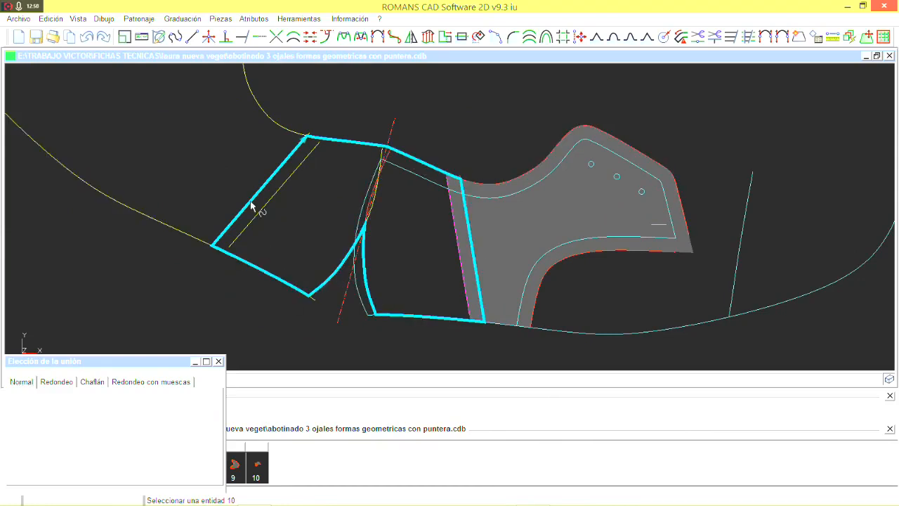
pyautogui.rightClick(304, 240)
pyautogui.click(277, 389)
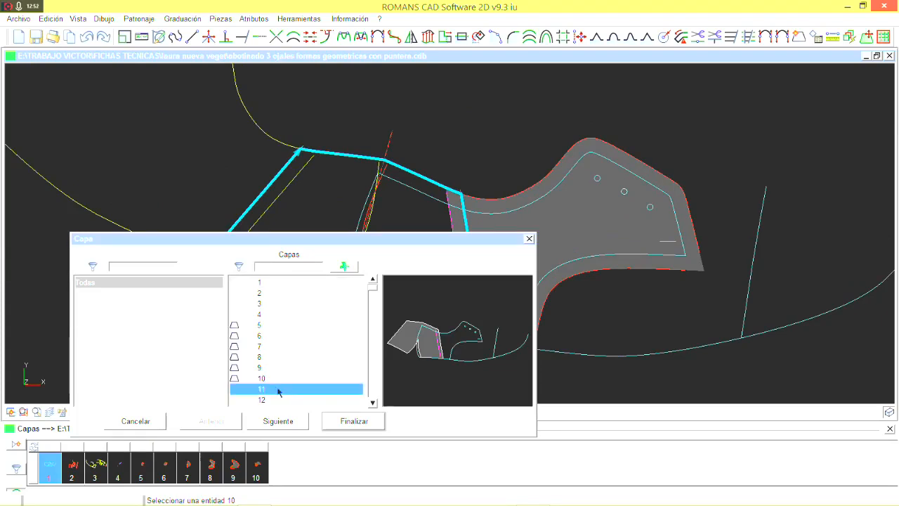
pyautogui.click(354, 424)
# Review the quarter in layer 10, open the heel piece in layer 11, and add layer 3 to the display
pyautogui.click(257, 464)
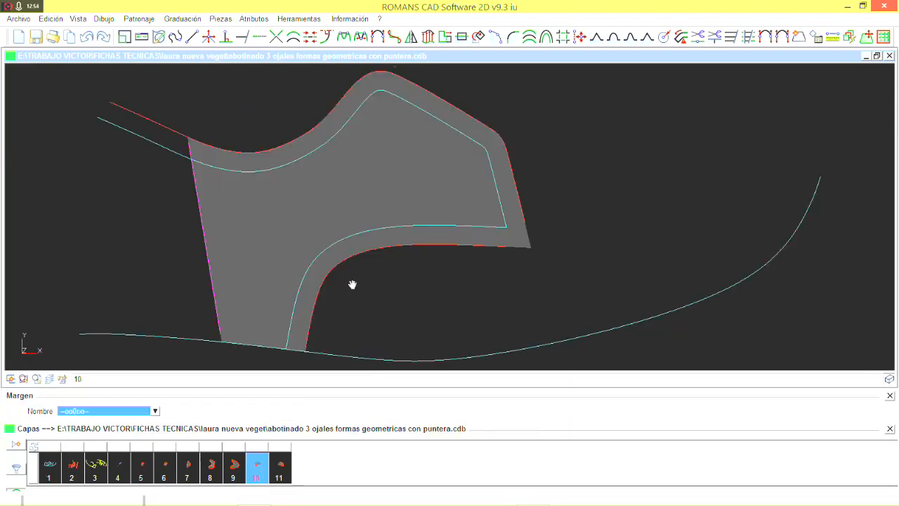
pyautogui.click(281, 465)
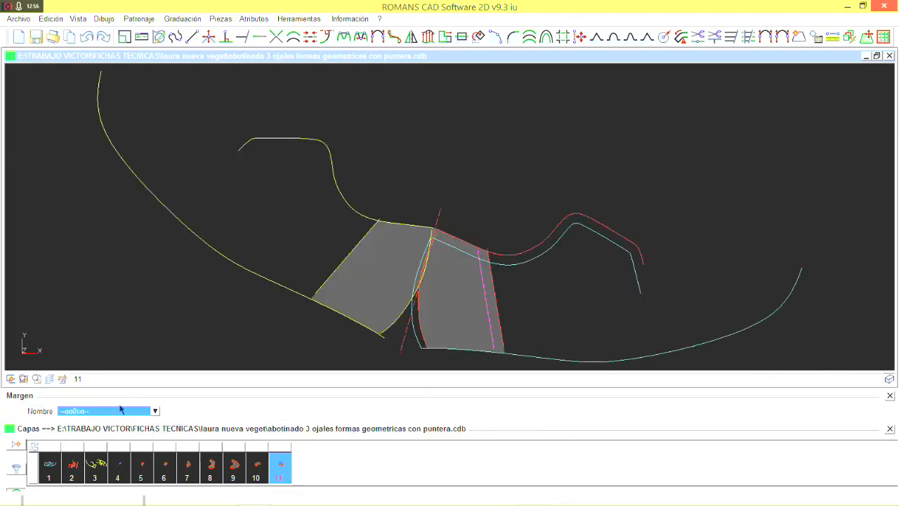
pyautogui.keyDown('ctrl'); pyautogui.click(95, 464); pyautogui.keyUp('ctrl')
pyautogui.moveTo(445, 263); pyautogui.dragTo(398, 210, button='middle')
pyautogui.scroll(2, 398, 210)
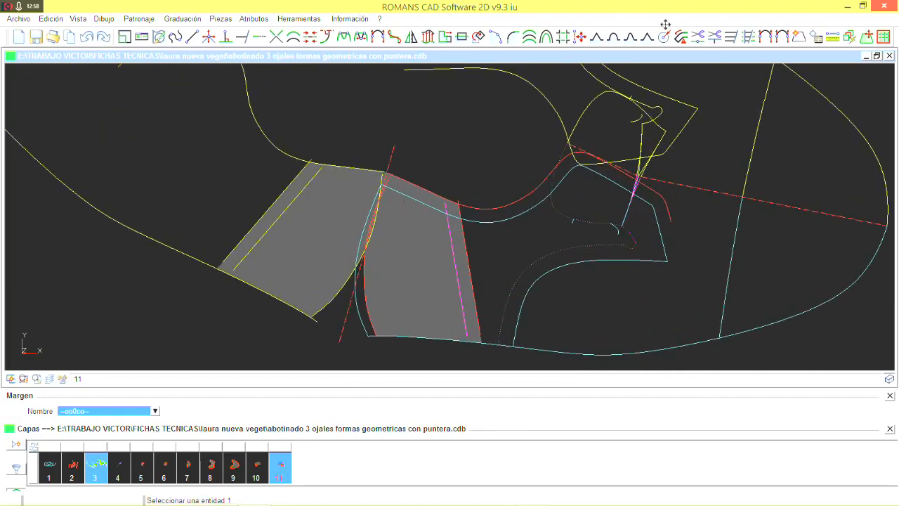
# Add a notch on the heel piece's top edge where its two mirrored halves meet
pyautogui.click(647, 36)
pyautogui.click(620, 248)
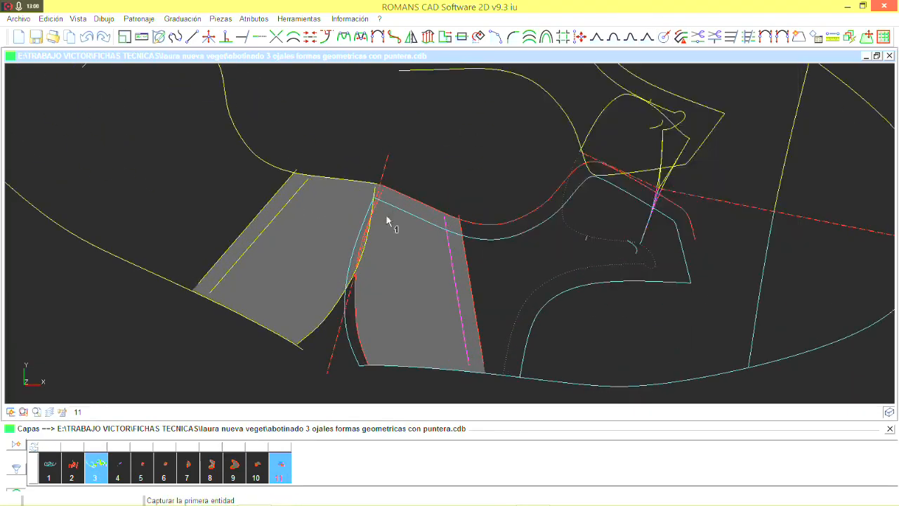
pyautogui.scroll(2, 365, 191)
pyautogui.click(363, 175)
pyautogui.click(408, 186)
pyautogui.click(395, 166)
# Add marking slots to the heel piece along the magenta line and its mirrored counterpart
pyautogui.click(462, 38)
pyautogui.click(409, 223)
pyautogui.click(285, 223)
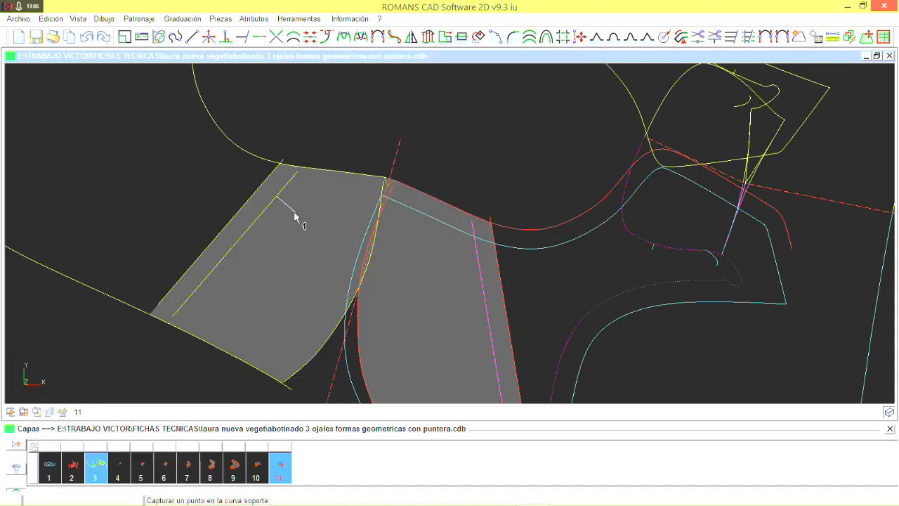
pyautogui.click(210, 305)
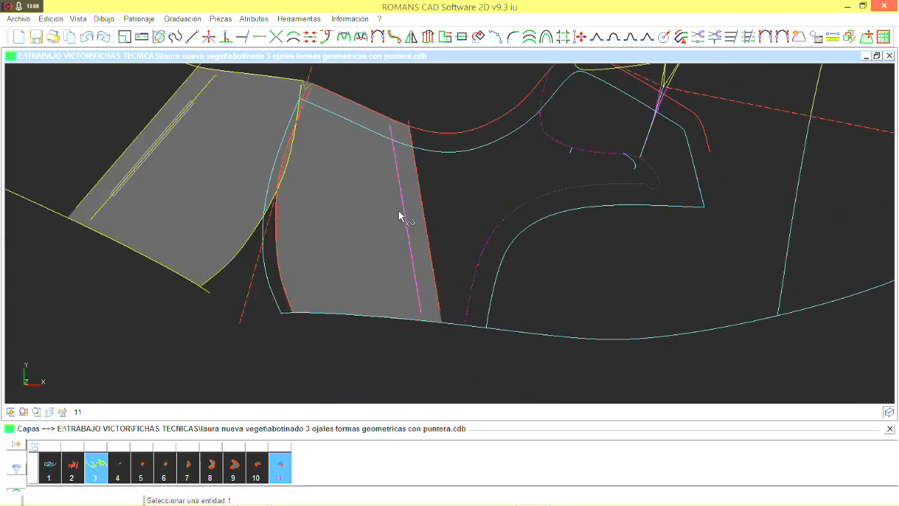
pyautogui.click(405, 210)
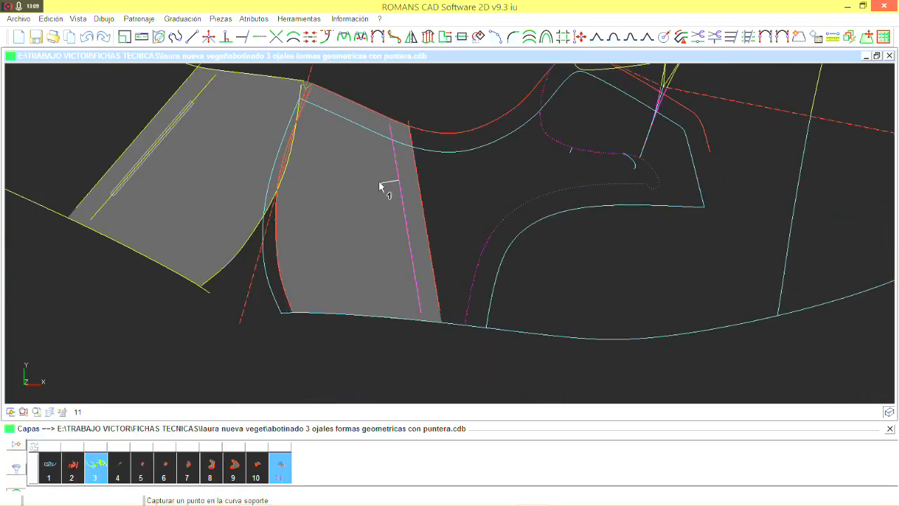
pyautogui.click(389, 276)
# Return to layer 1 and move the slanted dividing line between heel and eyelets to layer 4
pyautogui.click(61, 474)
pyautogui.moveTo(183, 273); pyautogui.dragTo(240, 270, button='middle')
pyautogui.rightClick(285, 239)
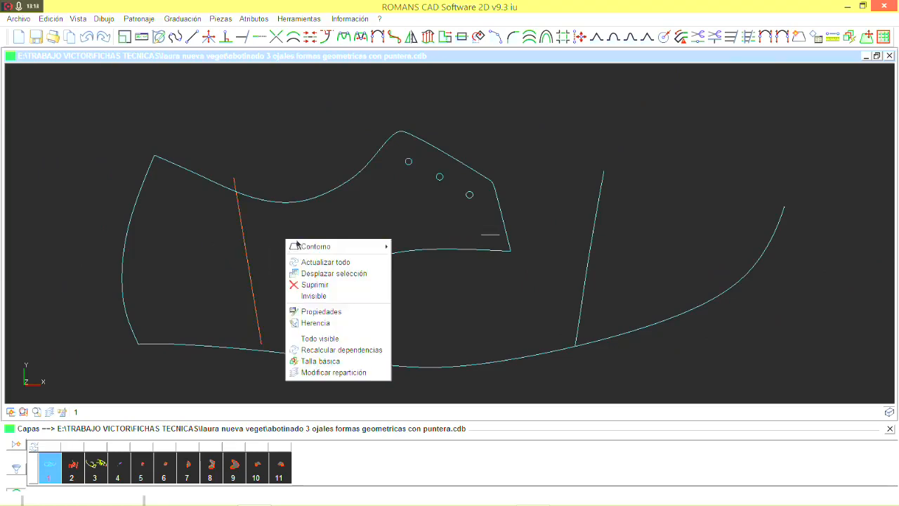
pyautogui.click(330, 311)
pyautogui.click(866, 119)
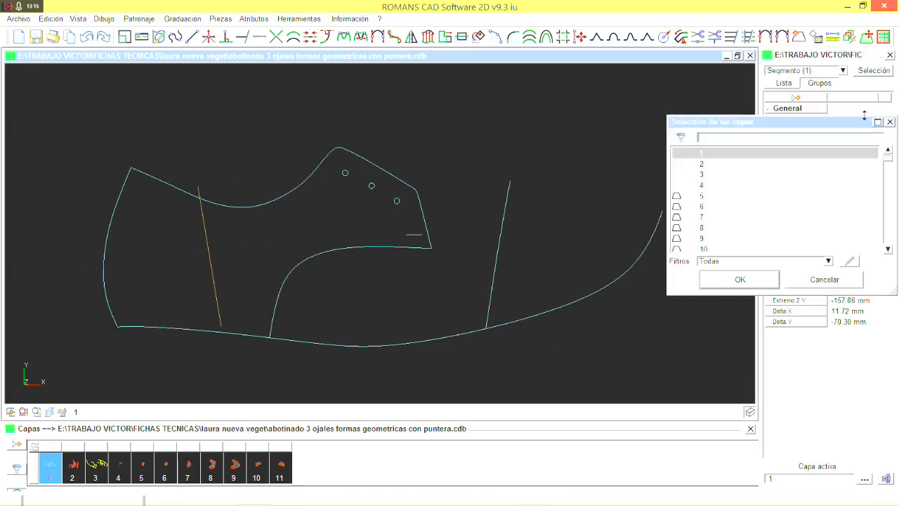
pyautogui.click(725, 184)
pyautogui.click(740, 279)
pyautogui.click(890, 55)
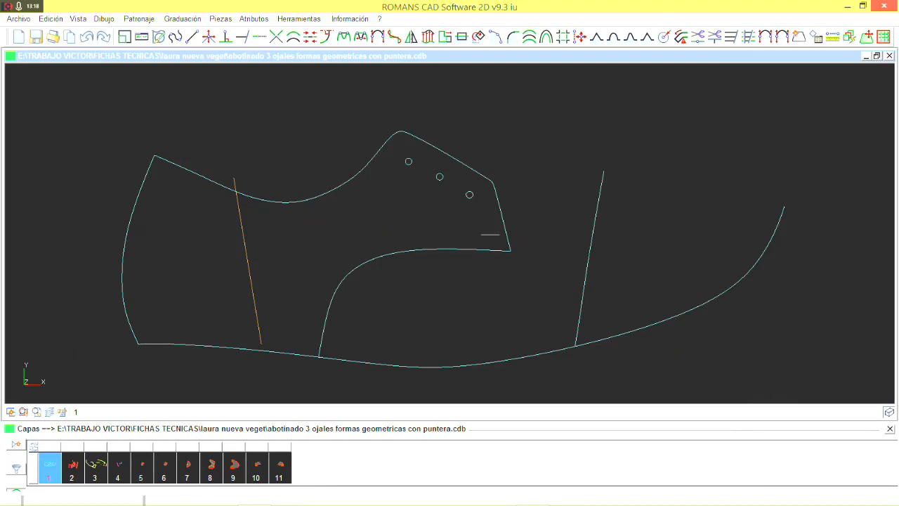
# Add an outward margin along the full rear heel curve in layer 1, keeping multiple curves enabled
pyautogui.click(60, 472)
pyautogui.scroll(1, 450, 246)
pyautogui.scroll(-1, 422, 245)
pyautogui.moveTo(421, 246); pyautogui.dragTo(567, 252, button='middle')
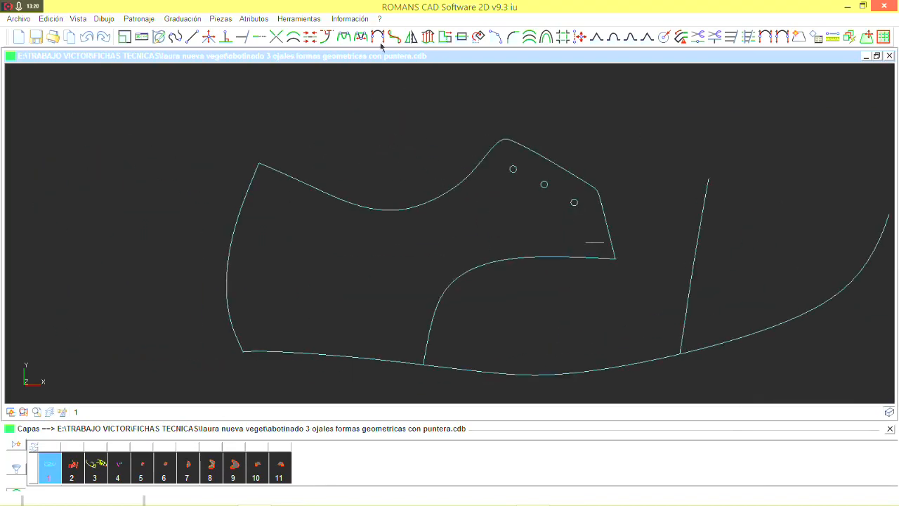
pyautogui.click(295, 37)
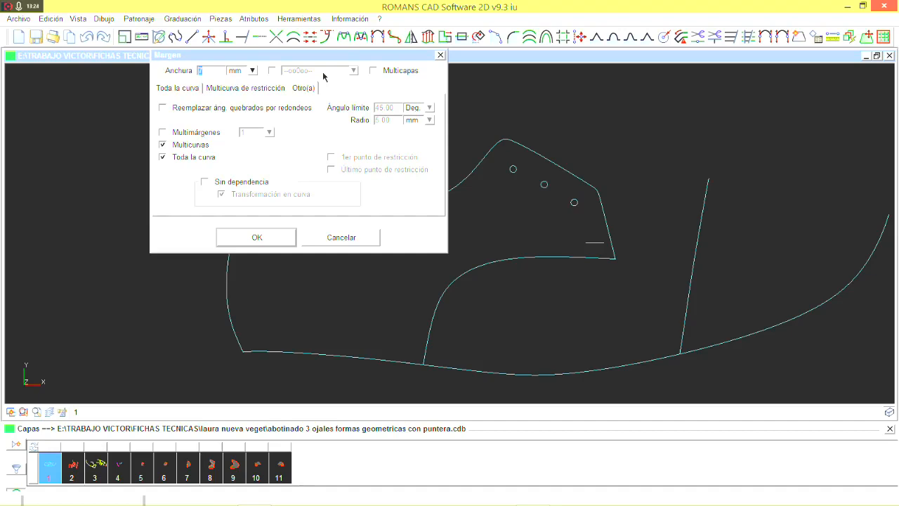
pyautogui.click(256, 237)
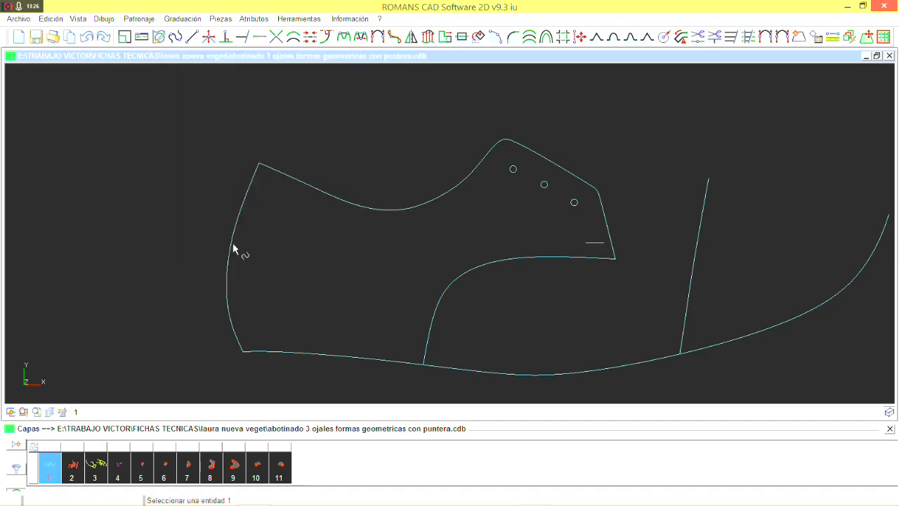
pyautogui.click(233, 243)
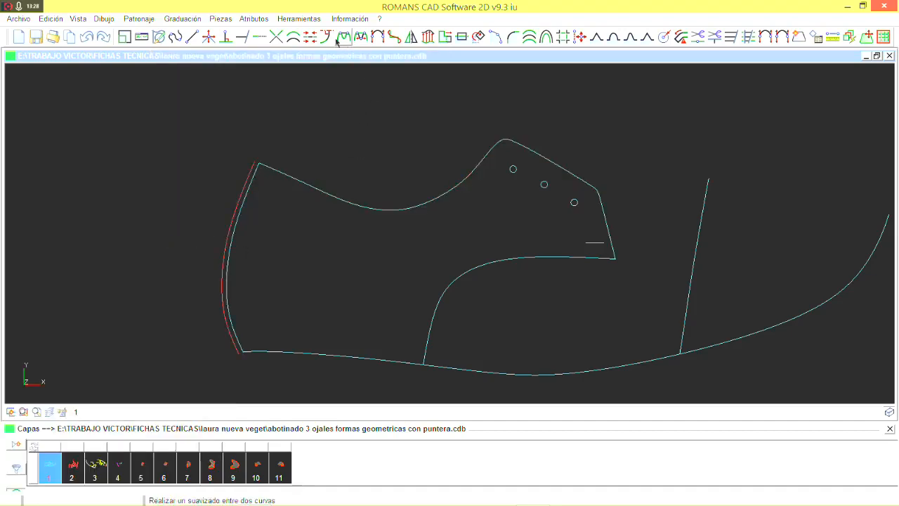
# Add 4 mm outward margins along the collar and eyelet edge and along the curved front lower edge
pyautogui.click(295, 37)
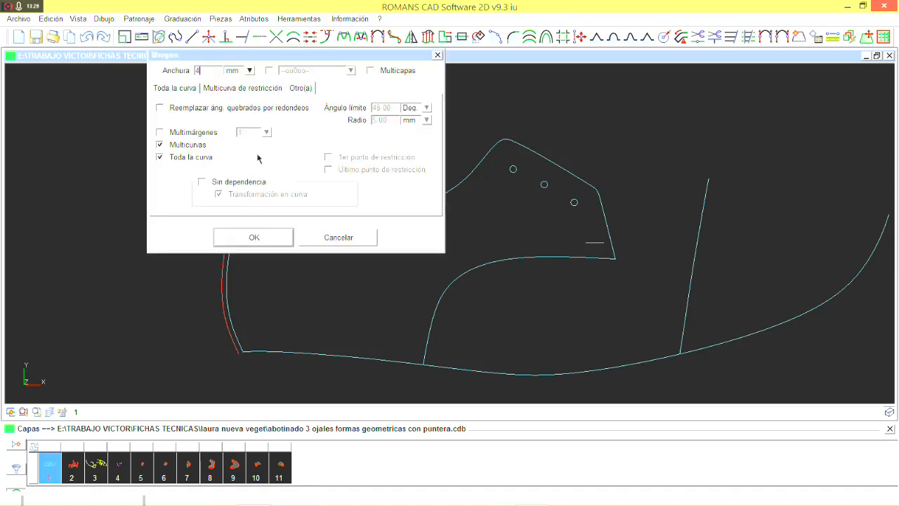
pyautogui.click(251, 236)
pyautogui.click(393, 209)
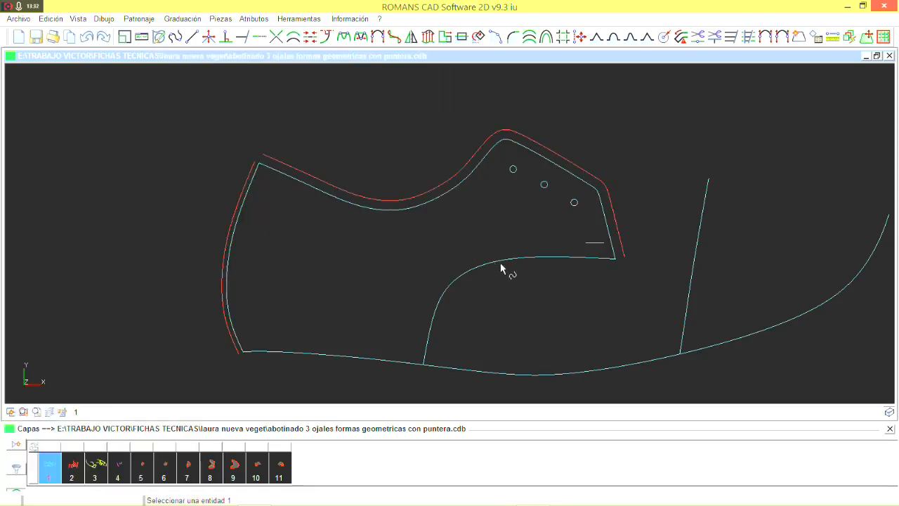
pyautogui.click(543, 257)
pyautogui.click(537, 304)
# Create a piece in layer 12 bounded by the heel, collar and front margins and the bottom outline
pyautogui.click(800, 38)
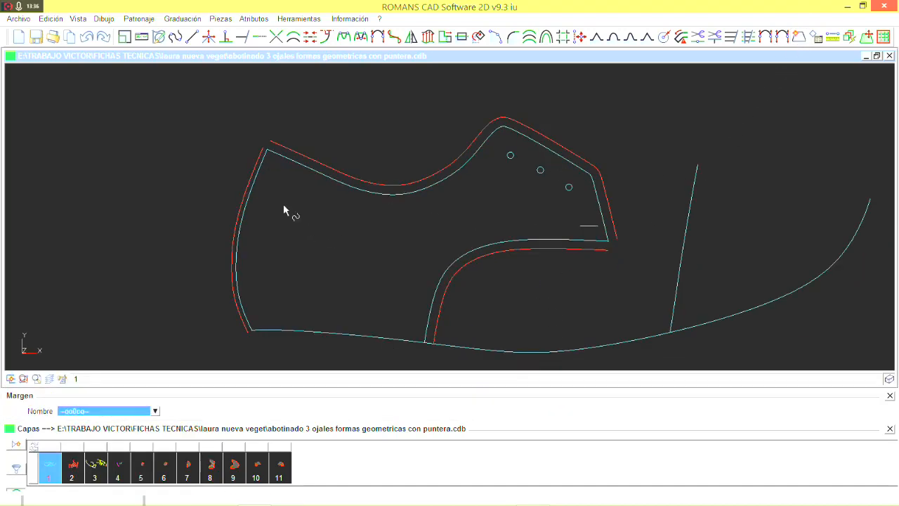
pyautogui.click(248, 187)
pyautogui.click(290, 153)
pyautogui.click(589, 251)
pyautogui.click(398, 337)
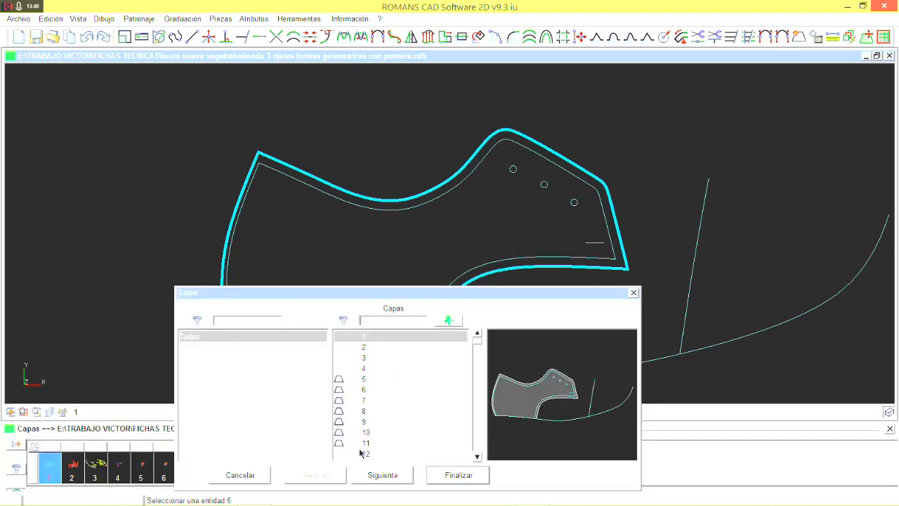
pyautogui.click(382, 443)
pyautogui.click(390, 454)
pyautogui.click(457, 474)
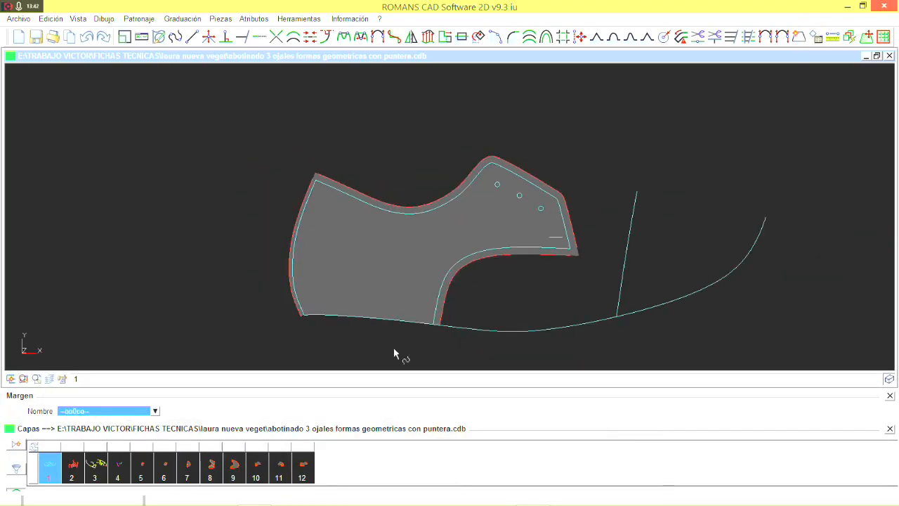
# Show layer 1 with layer 12, save the document, and make the short horizontal line below the eyelets a 1.5 mm wide marking slot
pyautogui.click(42, 478)
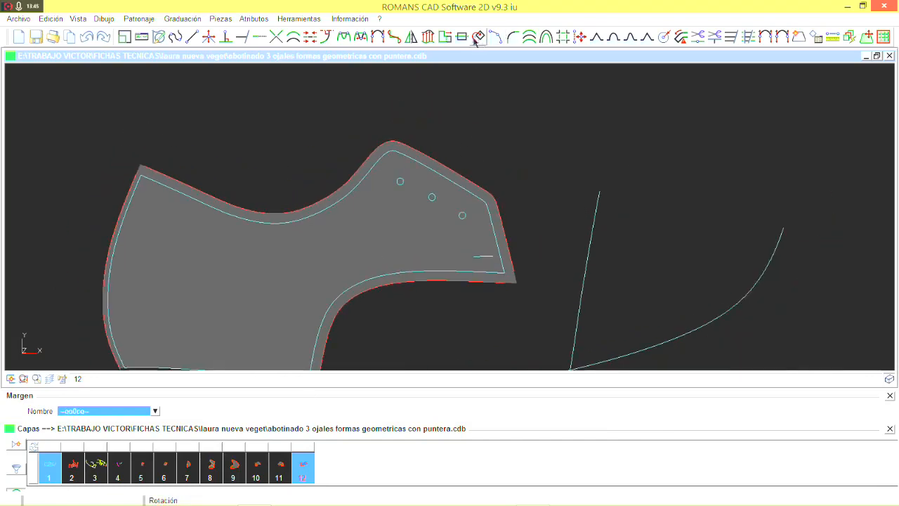
pyautogui.click(464, 39)
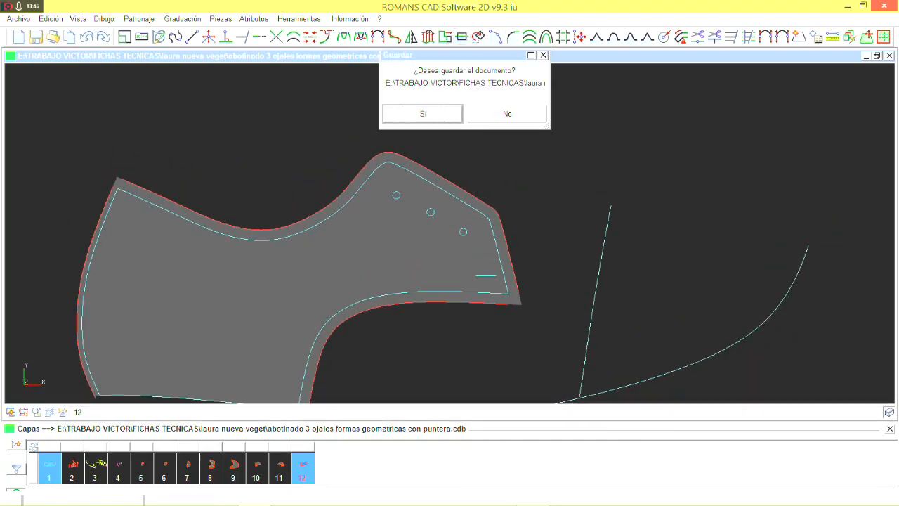
pyautogui.click(436, 121)
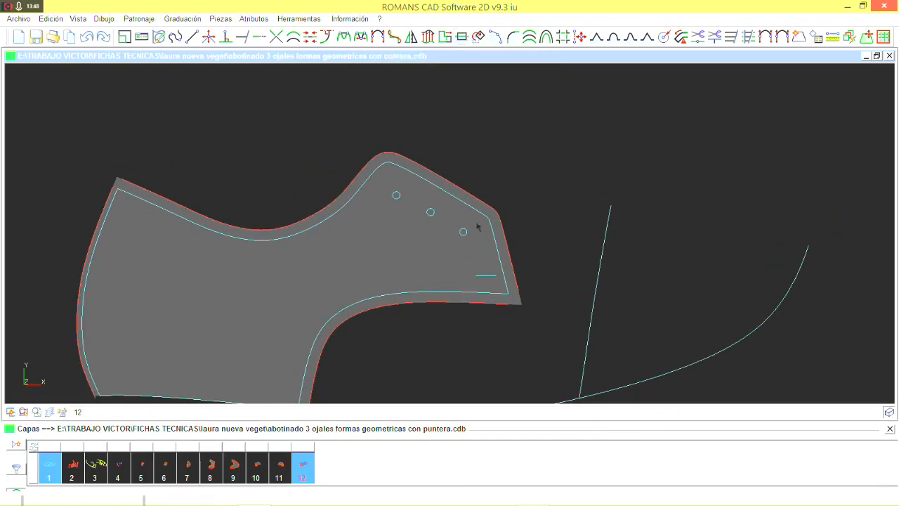
pyautogui.click(480, 276)
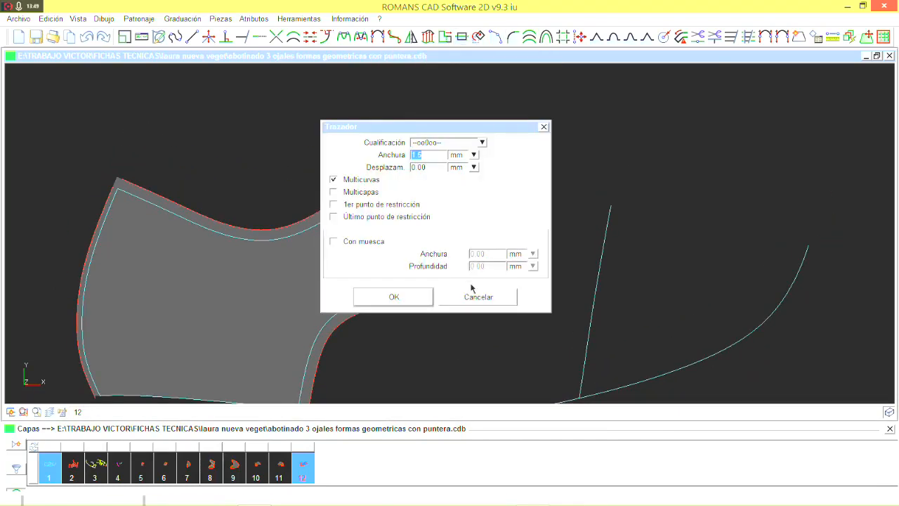
pyautogui.click(414, 304)
pyautogui.scroll(4, 489, 296)
pyautogui.click(489, 267)
pyautogui.scroll(3, 490, 266)
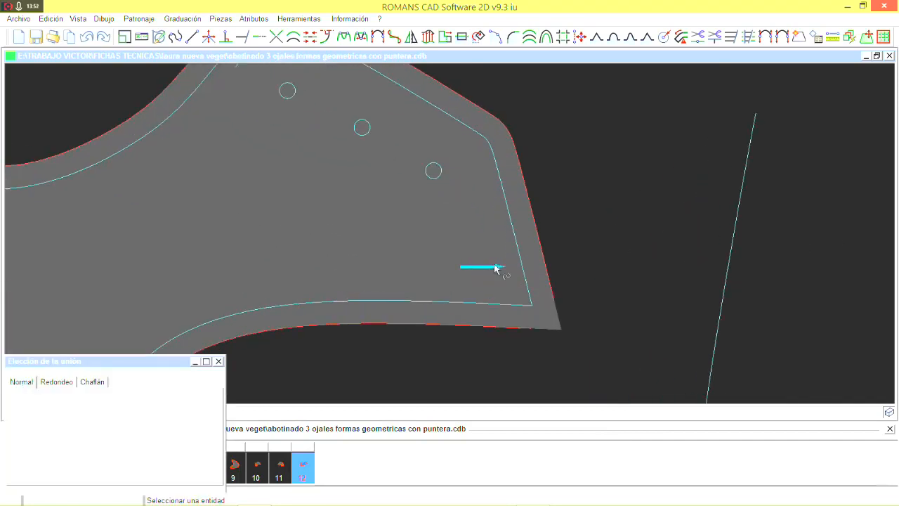
pyautogui.rightClick(494, 266)
pyautogui.click(496, 241)
pyautogui.click(460, 233)
pyautogui.scroll(-4, 459, 243)
pyautogui.moveTo(302, 257); pyautogui.dragTo(385, 277, button='middle')
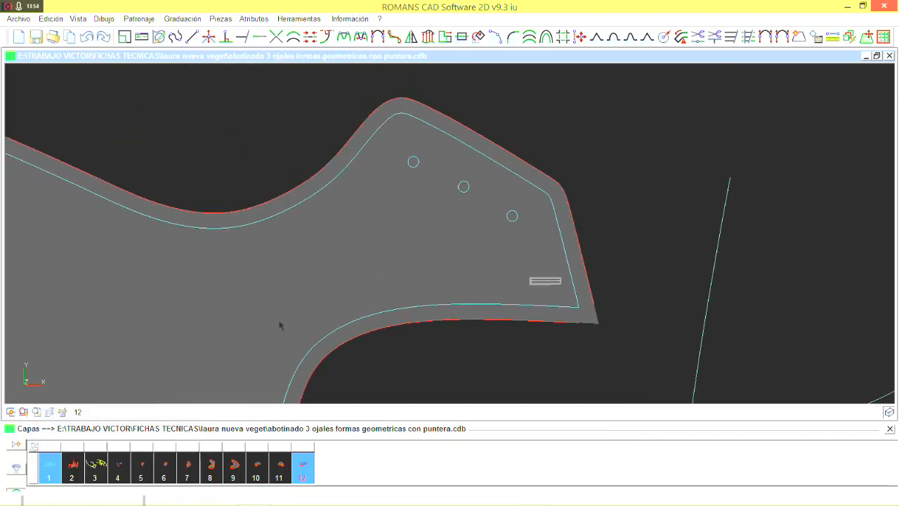
# Return to layer 1 and draw a straight slanted line through the three eyelet holes, extending slightly past both end holes
pyautogui.click(56, 467)
pyautogui.scroll(-5, 298, 140)
pyautogui.scroll(2, 347, 157)
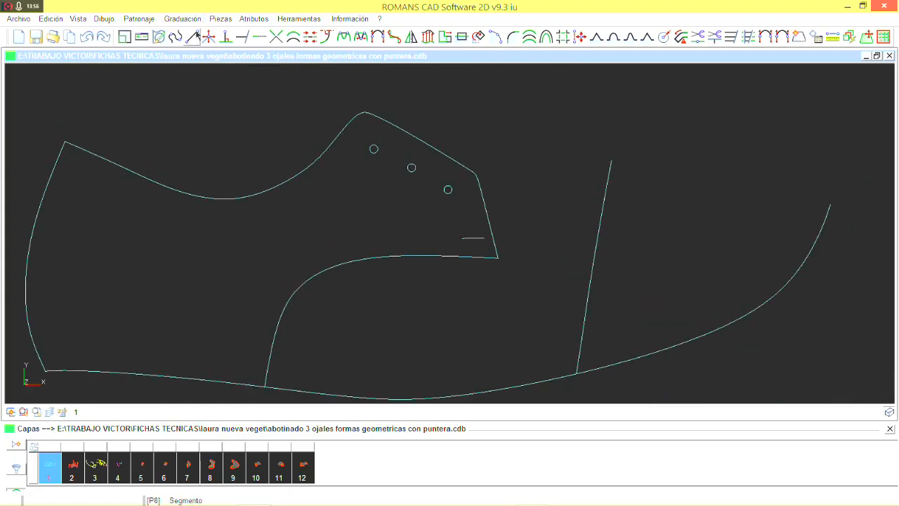
pyautogui.click(176, 39)
pyautogui.scroll(3, 352, 159)
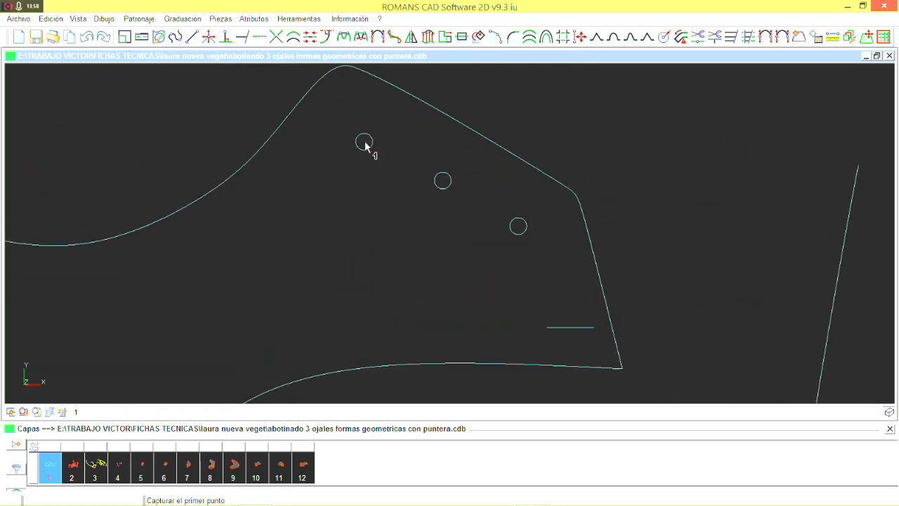
pyautogui.click(341, 122)
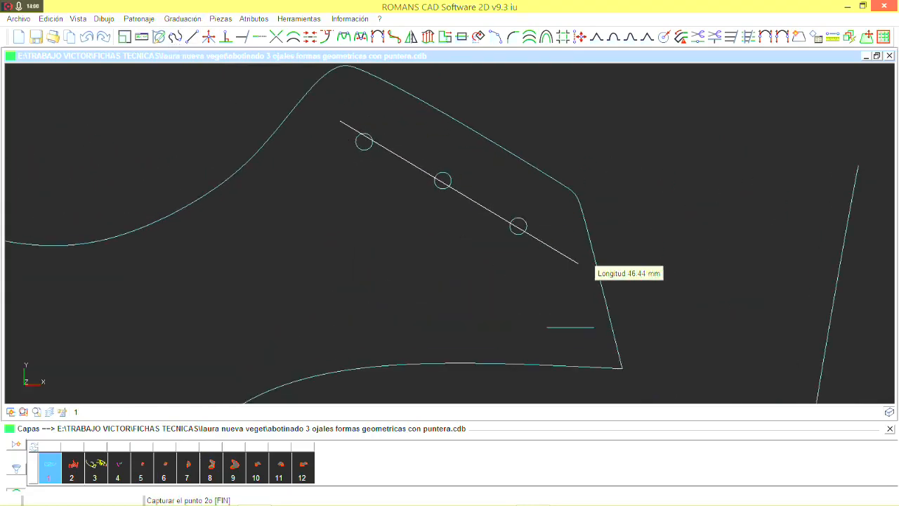
pyautogui.rightClick(559, 248)
pyautogui.click(577, 253)
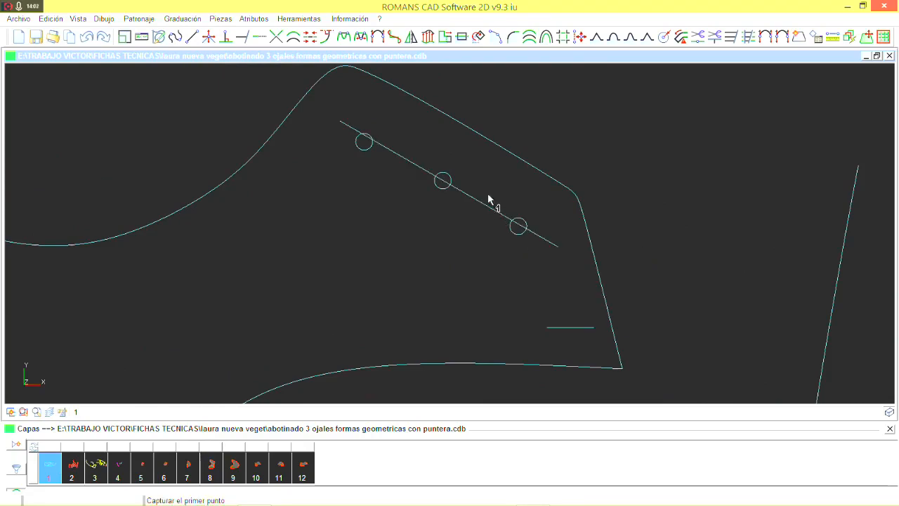
# Change the line through the eyelets to a dashed magenta line
pyautogui.click(159, 37)
pyautogui.click(232, 70)
pyautogui.click(190, 91)
pyautogui.click(205, 108)
pyautogui.click(207, 114)
pyautogui.click(115, 224)
# With layers 12 and 1 displayed, distribute 3 copies of the eyelet circle along the magenta line, anchored at their centre
pyautogui.click(303, 466)
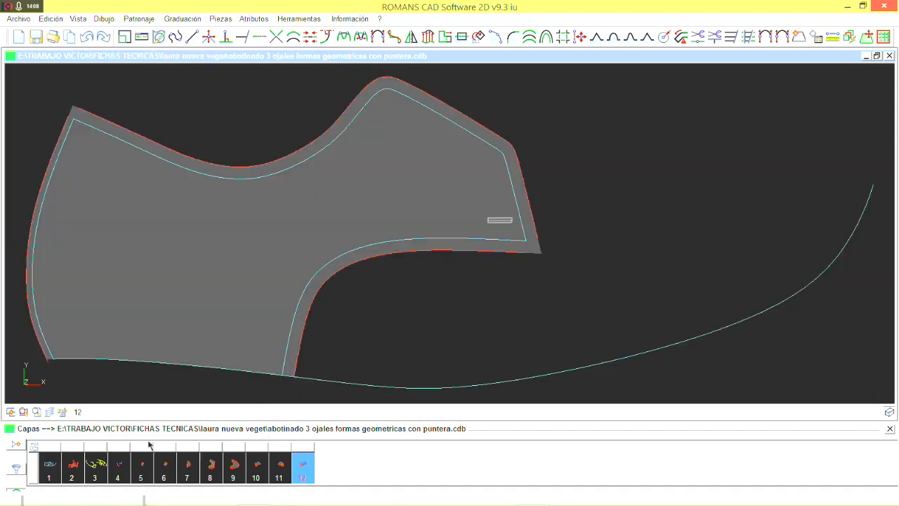
pyautogui.click(49, 469)
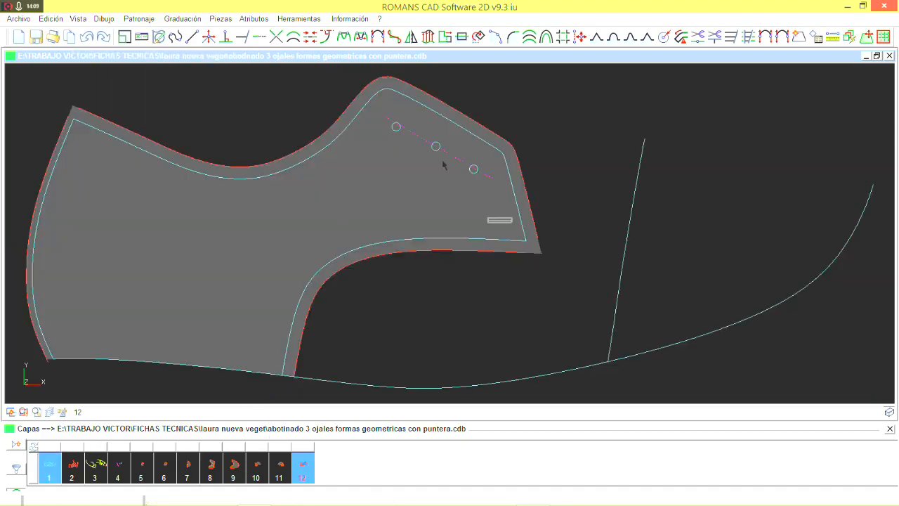
pyautogui.click(798, 38)
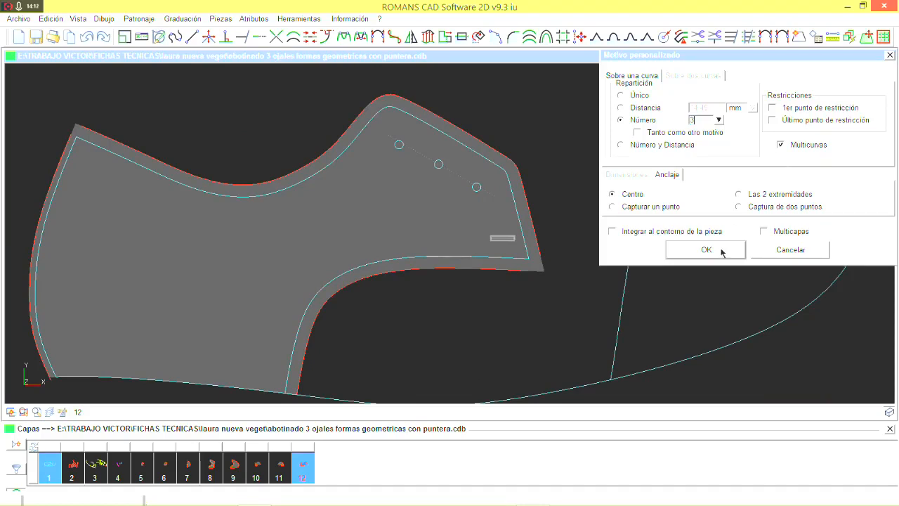
pyautogui.click(706, 249)
pyautogui.scroll(2, 437, 166)
pyautogui.click(436, 168)
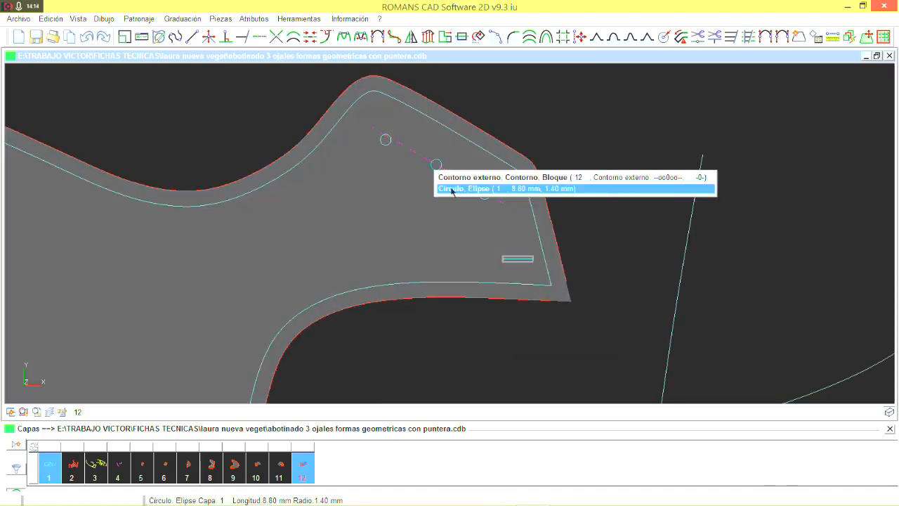
pyautogui.click(452, 189)
pyautogui.click(462, 181)
pyautogui.click(381, 155)
pyautogui.click(473, 209)
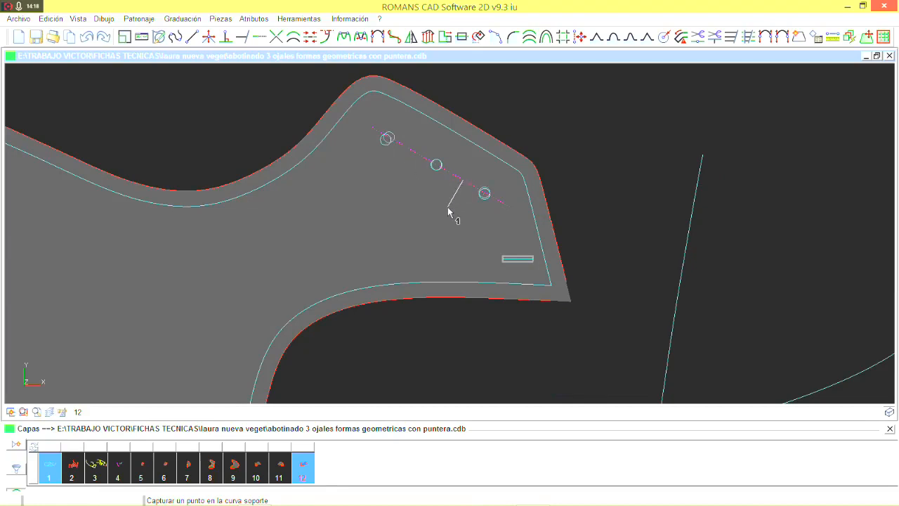
pyautogui.rightClick(429, 211)
# Display layer 12 on its own and clear the construction lines shown around the piece
pyautogui.scroll(-1, 375, 245)
pyautogui.click(307, 466)
pyautogui.scroll(-3, 423, 289)
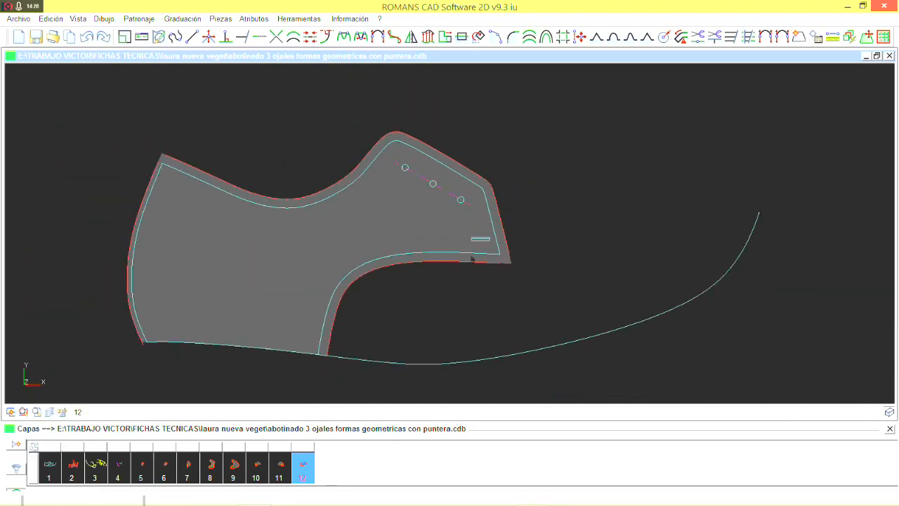
pyautogui.rightClick(385, 457)
pyautogui.click(404, 450)
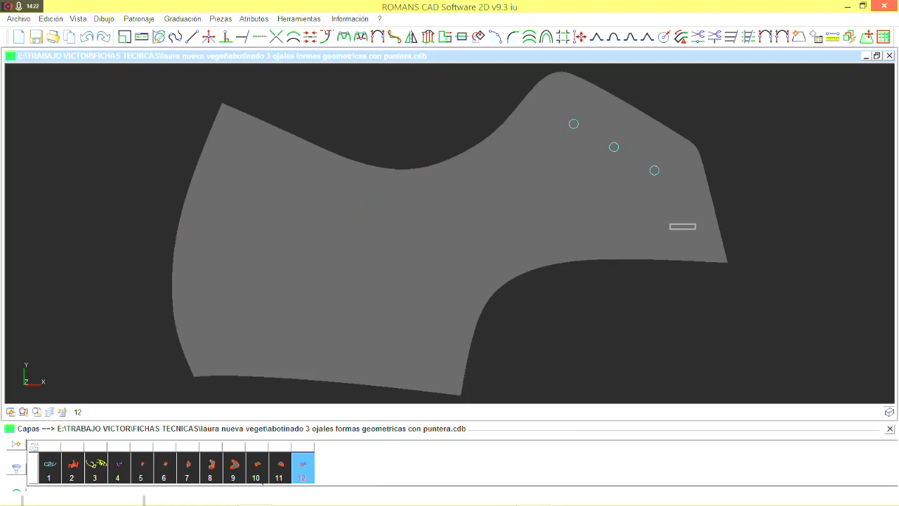
# Display layers 8, 12 and 7 together and examine how the vamp, quarter and toe cap pieces overlap
pyautogui.click(211, 469)
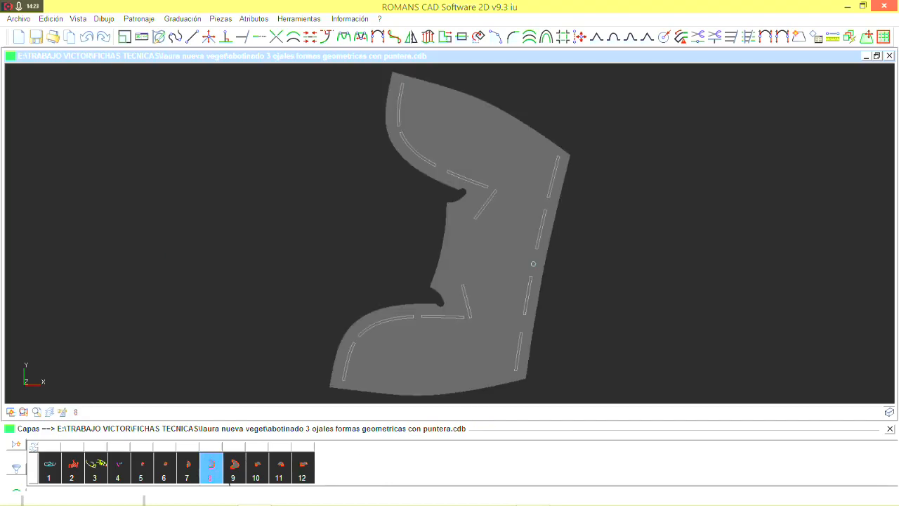
pyautogui.keyDown('ctrl'); pyautogui.click(305, 469); pyautogui.keyUp('ctrl')
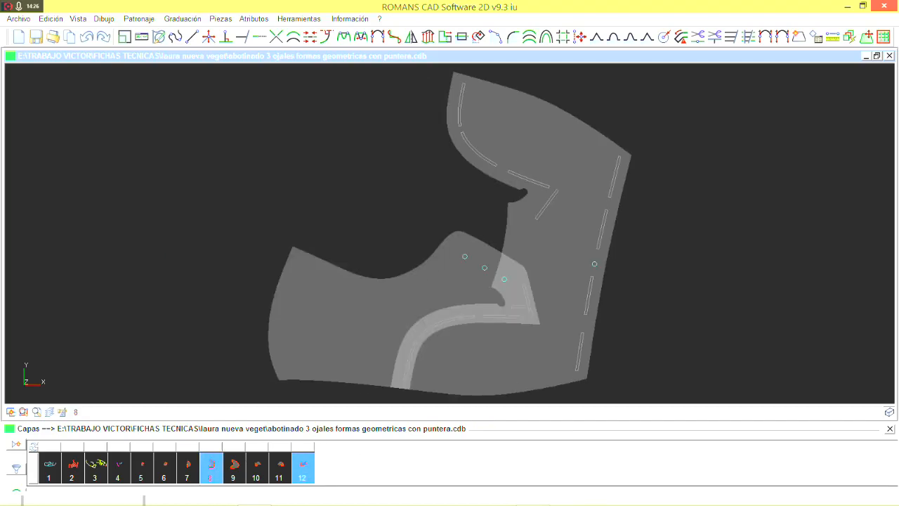
pyautogui.keyDown('ctrl'); pyautogui.click(184, 469); pyautogui.keyUp('ctrl')
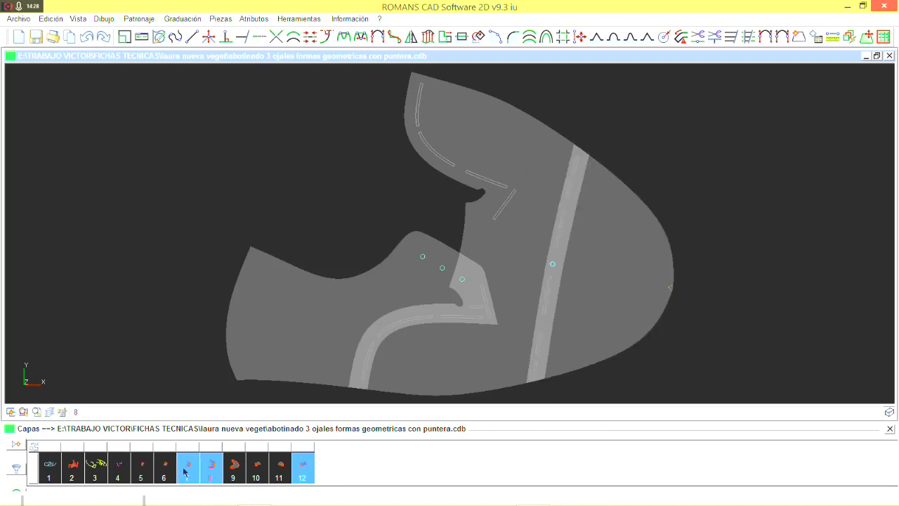
pyautogui.scroll(-5, 546, 186)
pyautogui.moveTo(569, 190); pyautogui.dragTo(554, 208, button='middle')
pyautogui.moveTo(254, 109); pyautogui.dragTo(622, 371)
pyautogui.press('Escape')
pyautogui.moveTo(680, 351); pyautogui.dragTo(649, 355)
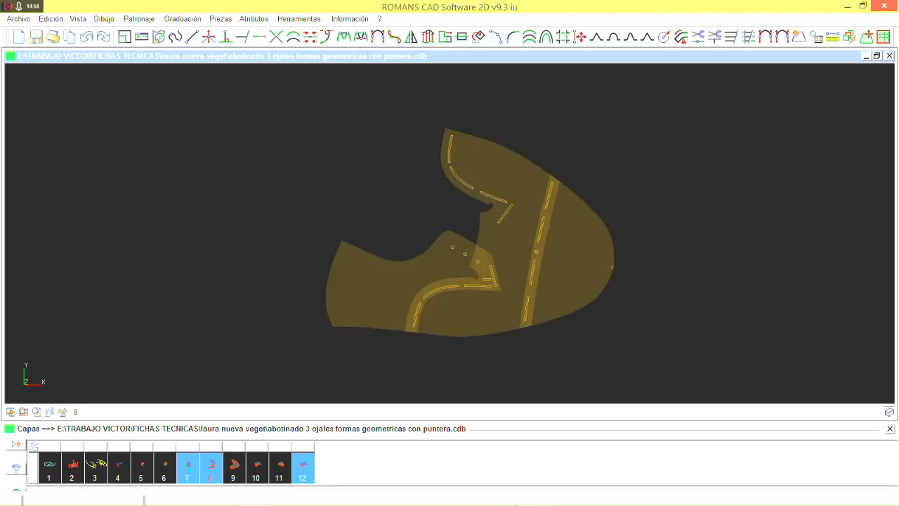
pyautogui.press('Escape')
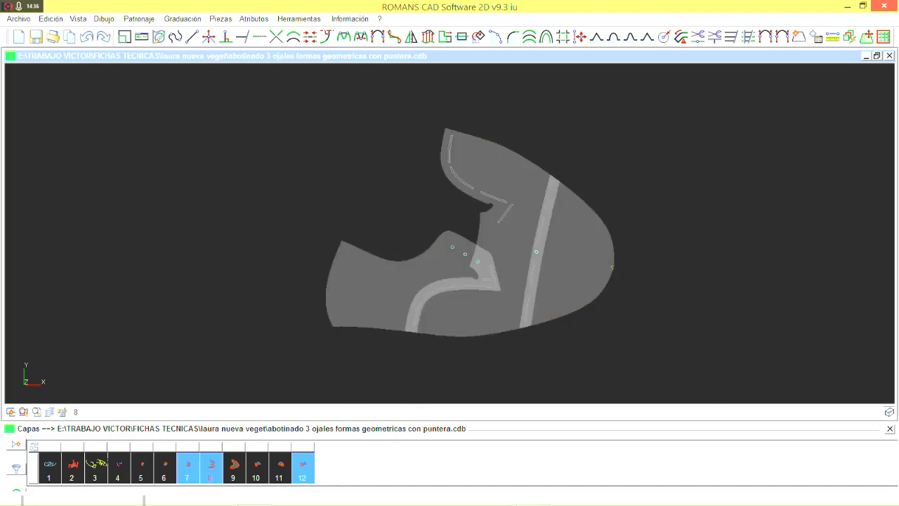
# Check the base pattern in layer 1, and display layers 5, 6, 7 and 8 together to review the tongue, toe cap and vamp
pyautogui.click(50, 468)
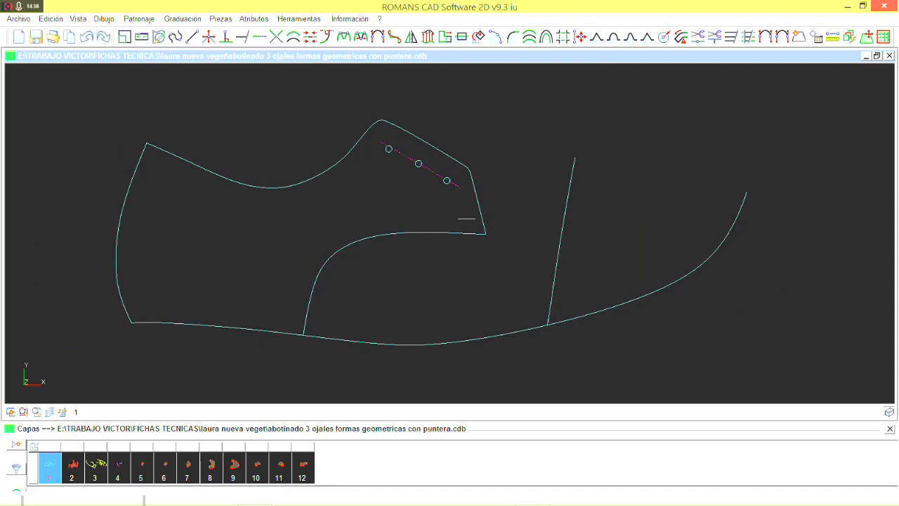
pyautogui.moveTo(457, 233); pyautogui.dragTo(500, 235, button='middle')
pyautogui.scroll(-3, 485, 251)
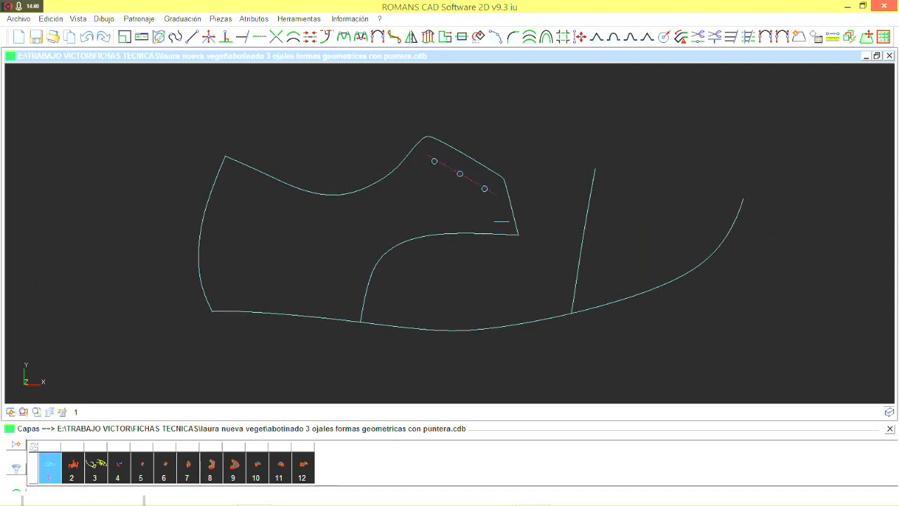
pyautogui.click(148, 469)
pyautogui.keyDown('ctrl'); pyautogui.click(168, 470); pyautogui.keyUp('ctrl')
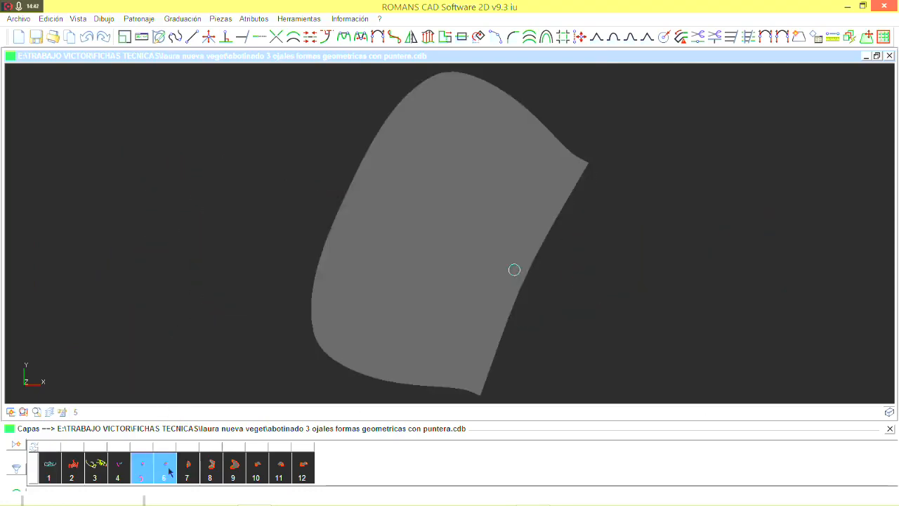
pyautogui.keyDown('ctrl'); pyautogui.click(189, 470); pyautogui.keyUp('ctrl')
pyautogui.keyDown('ctrl'); pyautogui.click(209, 470); pyautogui.keyUp('ctrl')
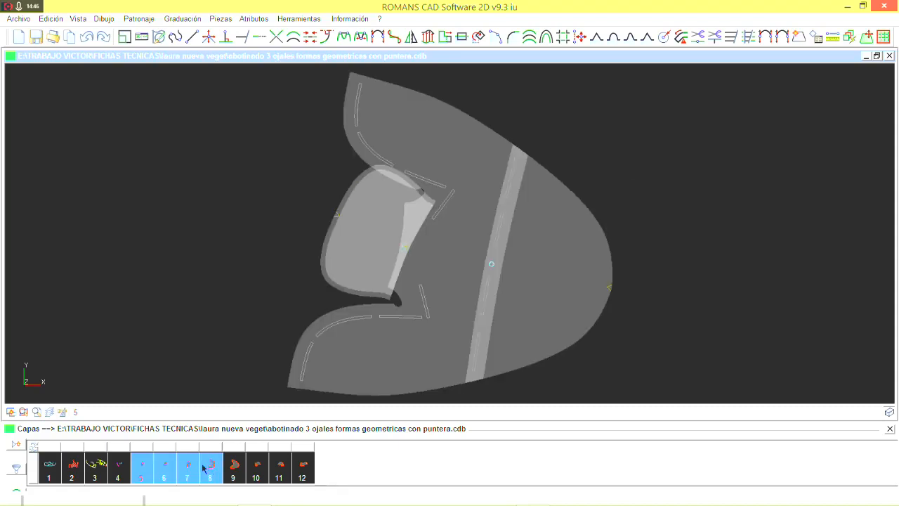
# Add layer 9 to the displayed layers 5 to 8, and isolate layers 9 and 6 for comparison
pyautogui.keyDown('ctrl'); pyautogui.click(238, 474); pyautogui.keyUp('ctrl')
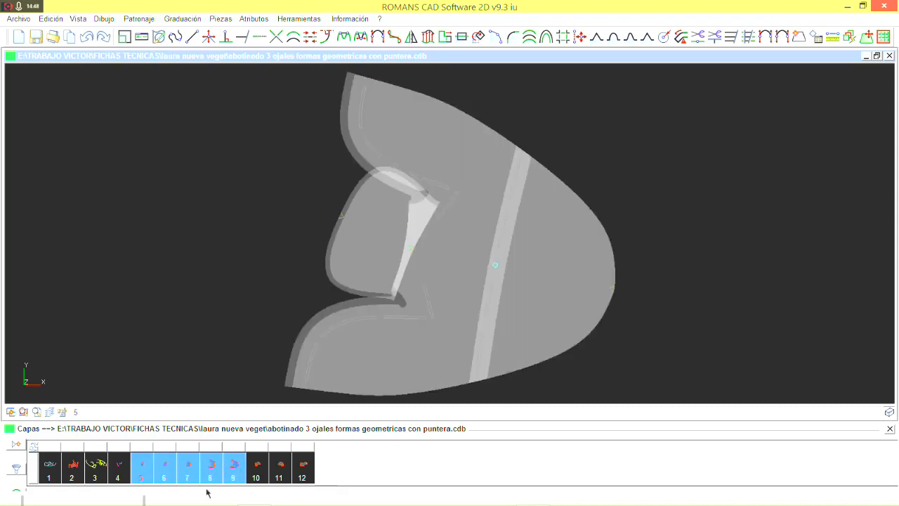
pyautogui.click(235, 472)
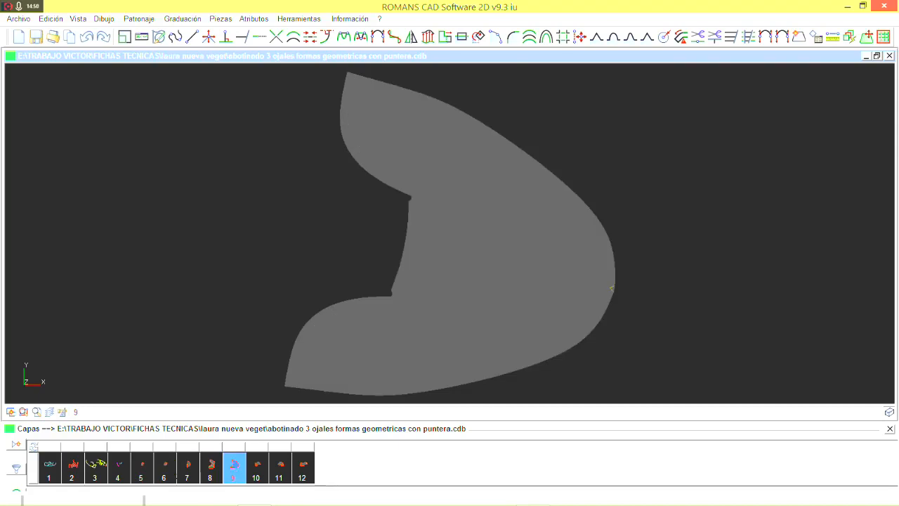
pyautogui.keyDown('ctrl'); pyautogui.click(164, 467); pyautogui.keyUp('ctrl')
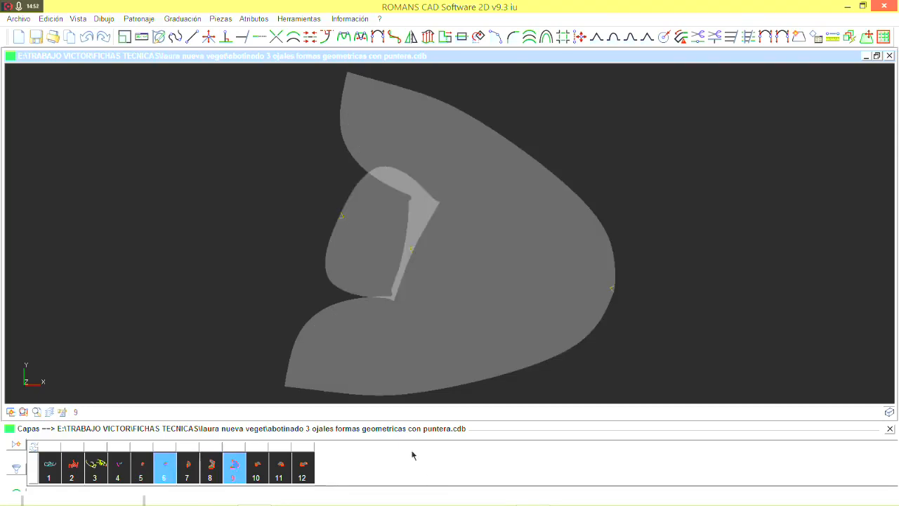
# Show the construction lines and examine how the layer 6 and layer 9 pieces overlap at the lower throat corner
pyautogui.scroll(2, 414, 400)
pyautogui.rightClick(378, 468)
pyautogui.click(397, 463)
pyautogui.scroll(3, 415, 317)
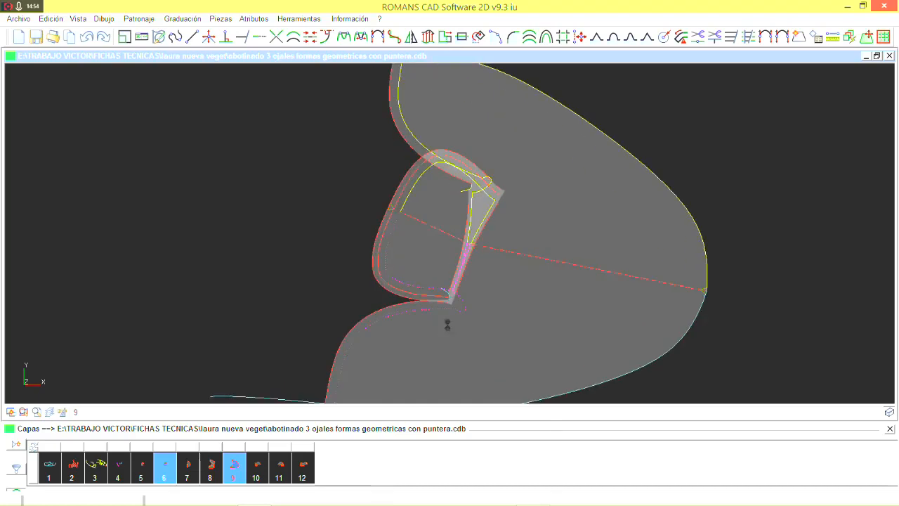
pyautogui.scroll(4, 444, 331)
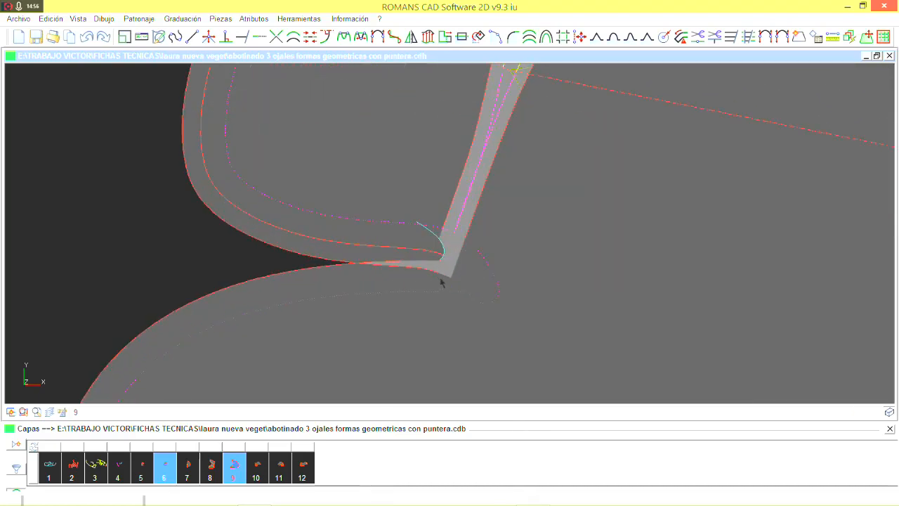
pyautogui.scroll(-3, 430, 295)
pyautogui.scroll(2, 429, 293)
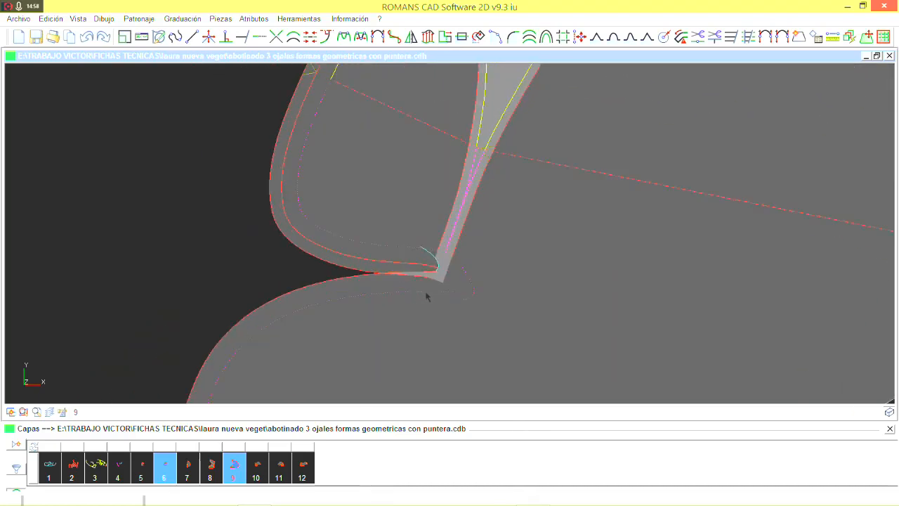
pyautogui.scroll(1, 430, 290)
pyautogui.scroll(2, 421, 282)
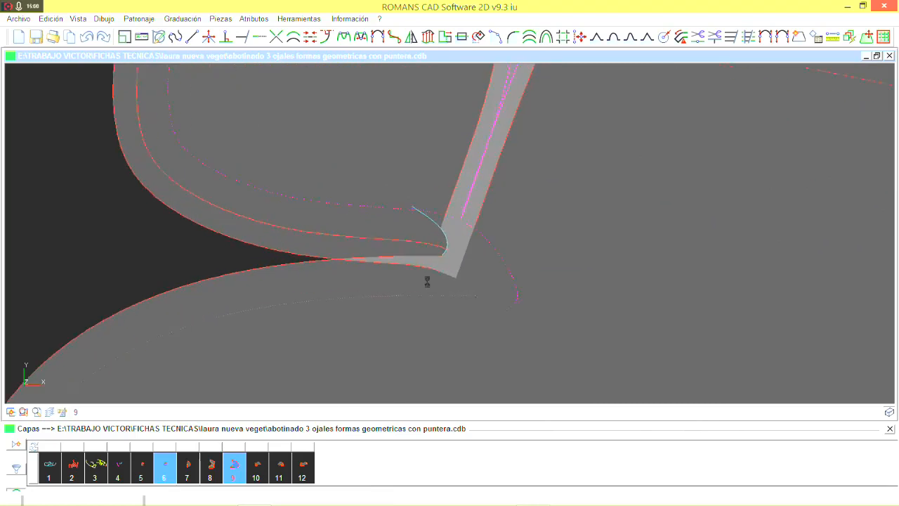
pyautogui.scroll(2, 408, 263)
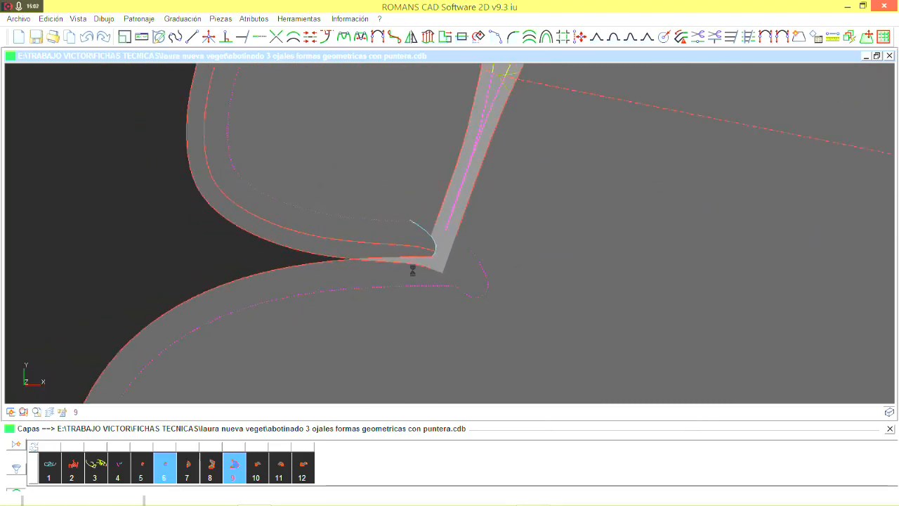
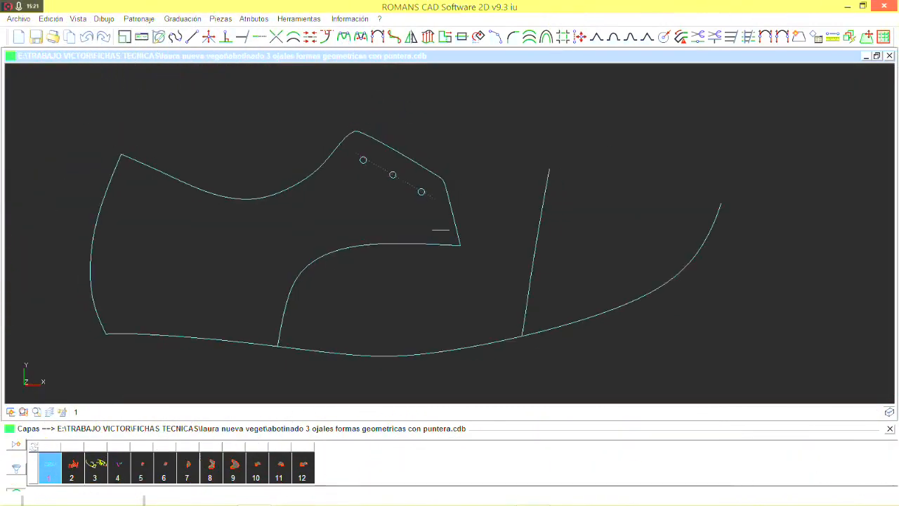
# Check the quarter piece in layer 12 and the lines in layer 2, and display layer 1 on its own
pyautogui.scroll(-1, 306, 278)
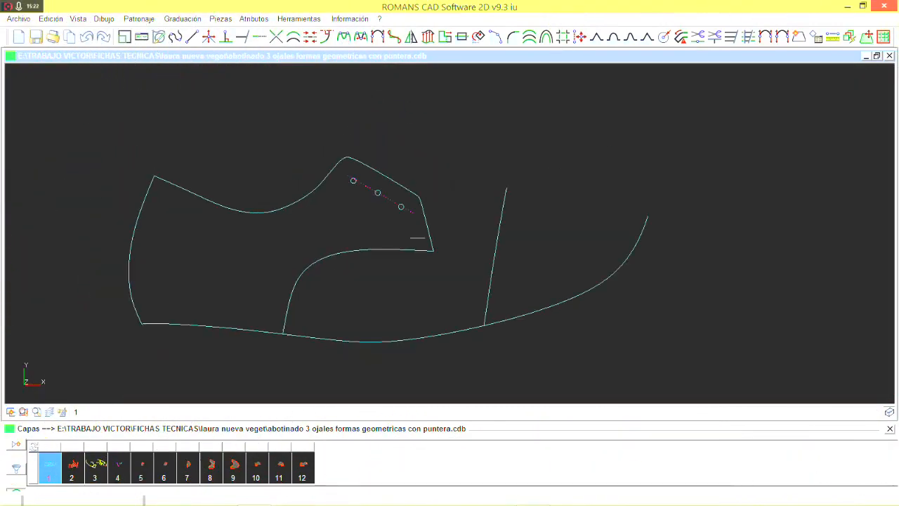
pyautogui.click(295, 481)
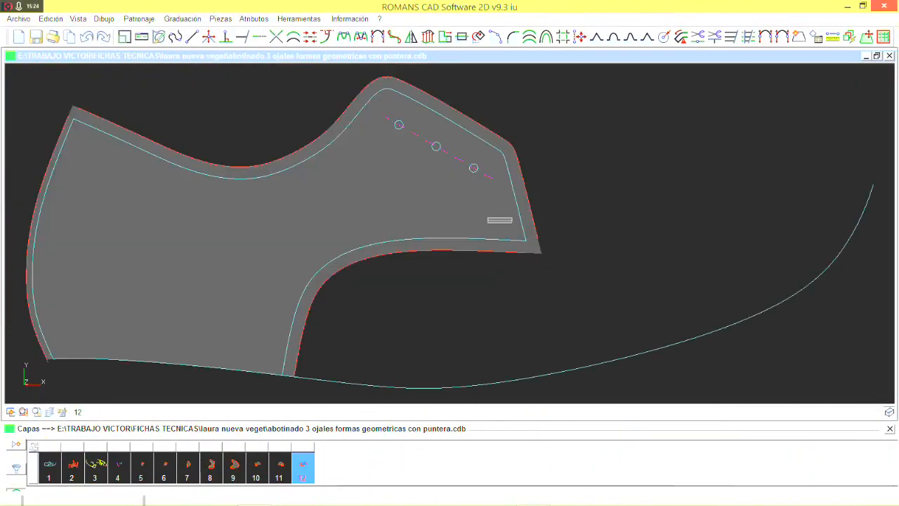
pyautogui.click(72, 467)
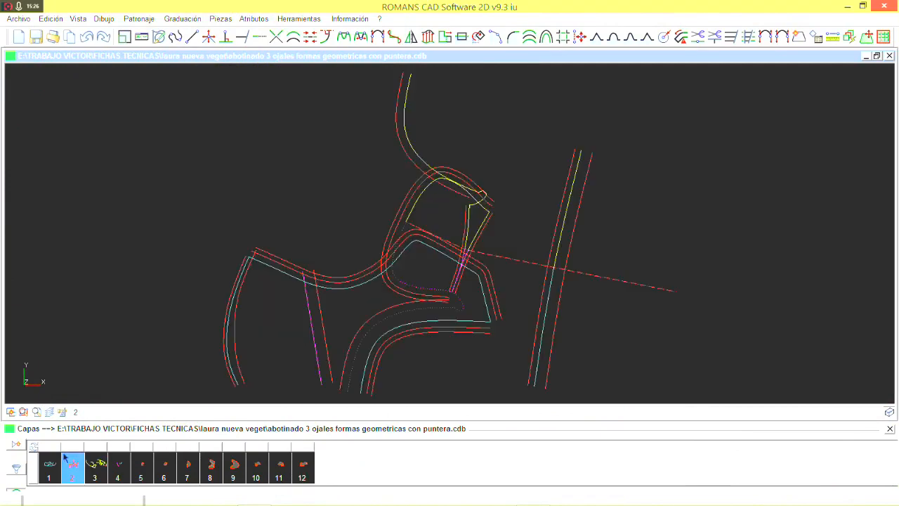
pyautogui.click(49, 467)
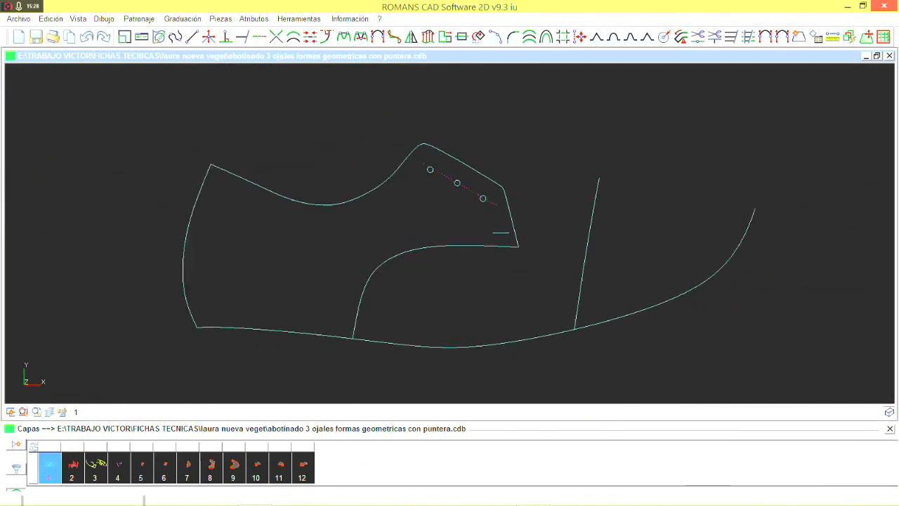
# Create a new drawing from the "normal" model in its own window, and maximize the shoe pattern window
pyautogui.click(20, 21)
pyautogui.click(31, 62)
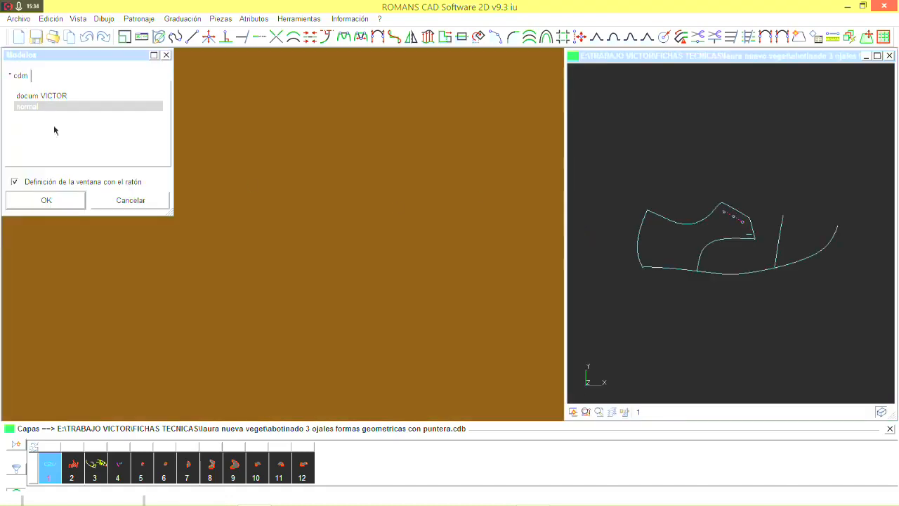
pyautogui.click(77, 203)
pyautogui.moveTo(206, 105)
pyautogui.mouseDown()
pyautogui.moveTo(570, 375)
pyautogui.moveTo(572, 413)
pyautogui.mouseUp()
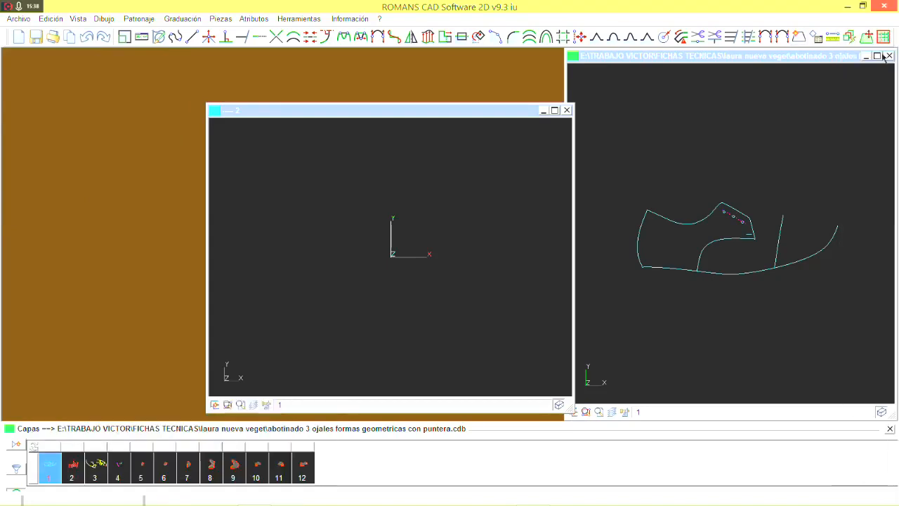
pyautogui.click(876, 56)
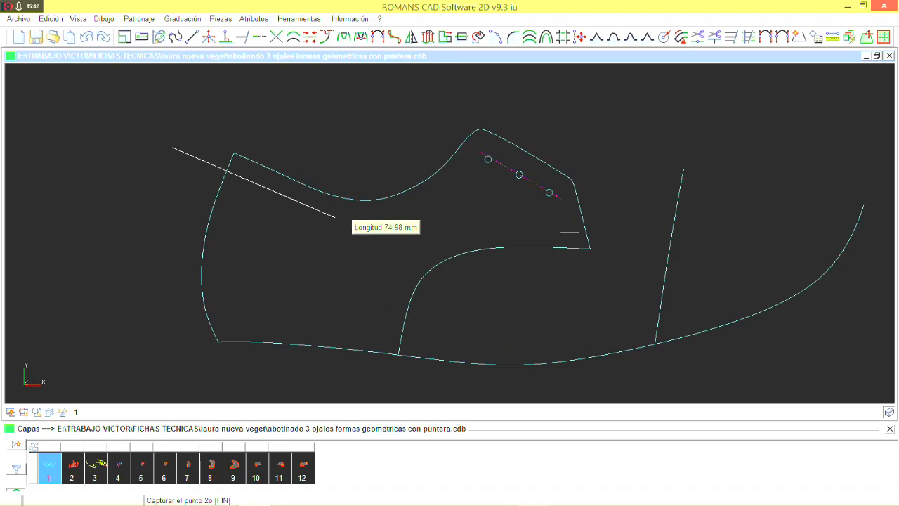
# Draw a curve about 156 mm long inside the quarter, running from beyond the upper heel and bending down past the bottom edge
pyautogui.click(401, 253)
pyautogui.click(387, 304)
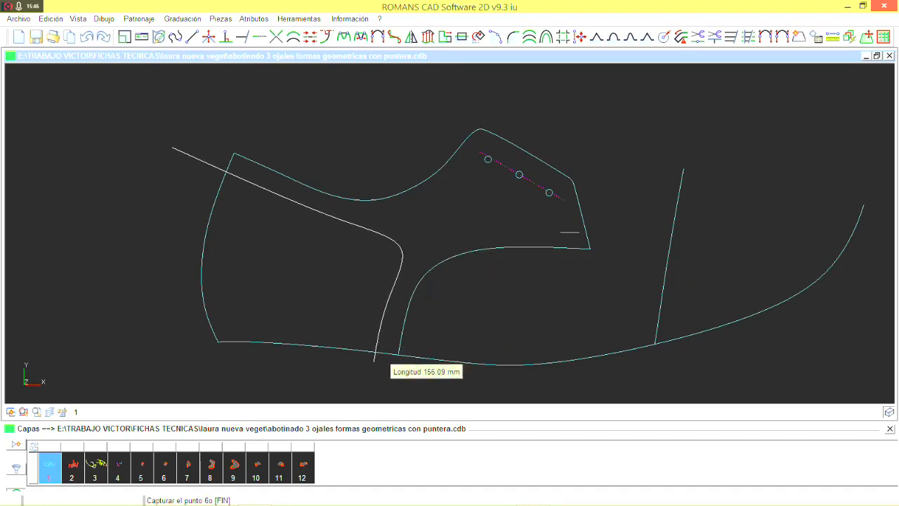
pyautogui.rightClick(376, 361)
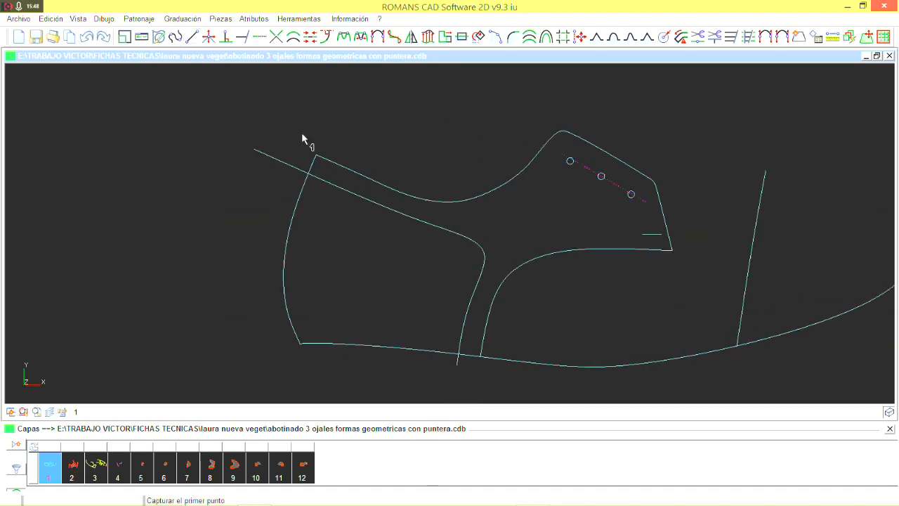
# Draw a straight, nearly vertical line along the heel and tilt it so it crosses the heel curve near its upper and lower ends
pyautogui.scroll(1, 287, 186)
pyautogui.click(287, 185)
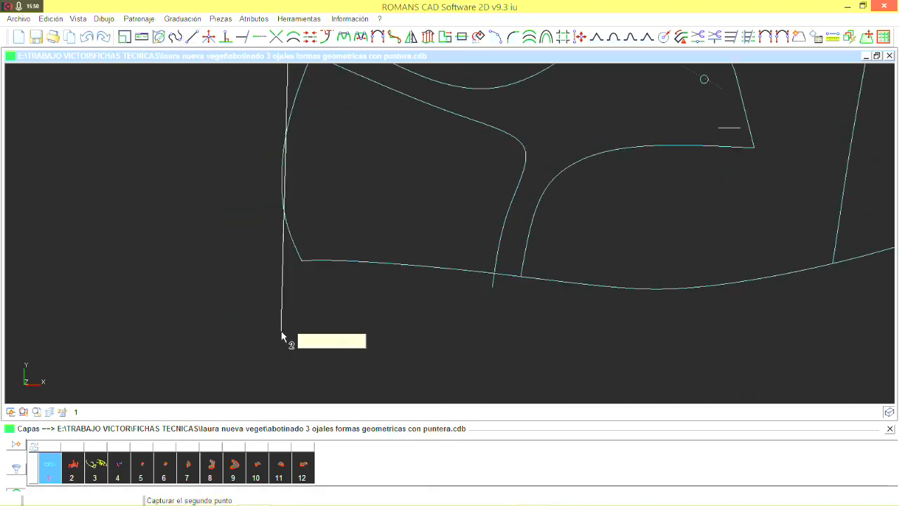
pyautogui.click(281, 341)
pyautogui.scroll(-1, 282, 341)
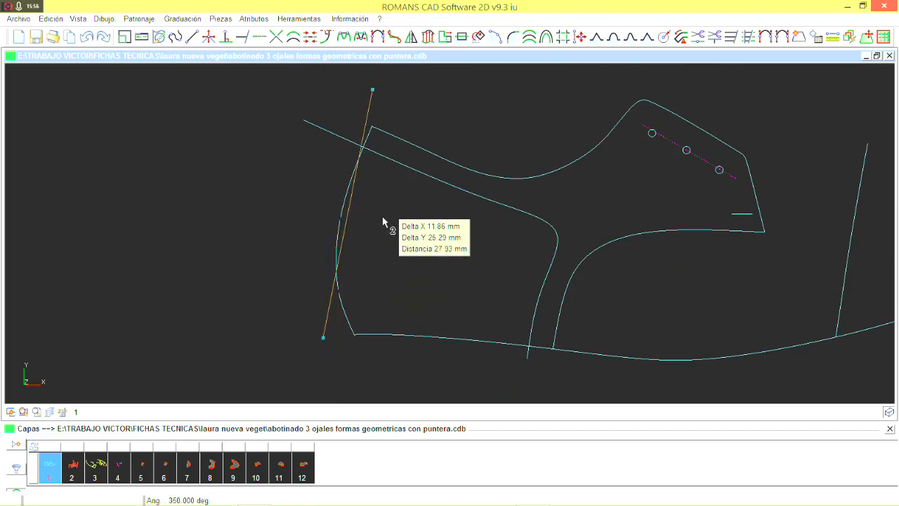
pyautogui.press('Up')
pyautogui.press('Right')
pyautogui.press('Right')
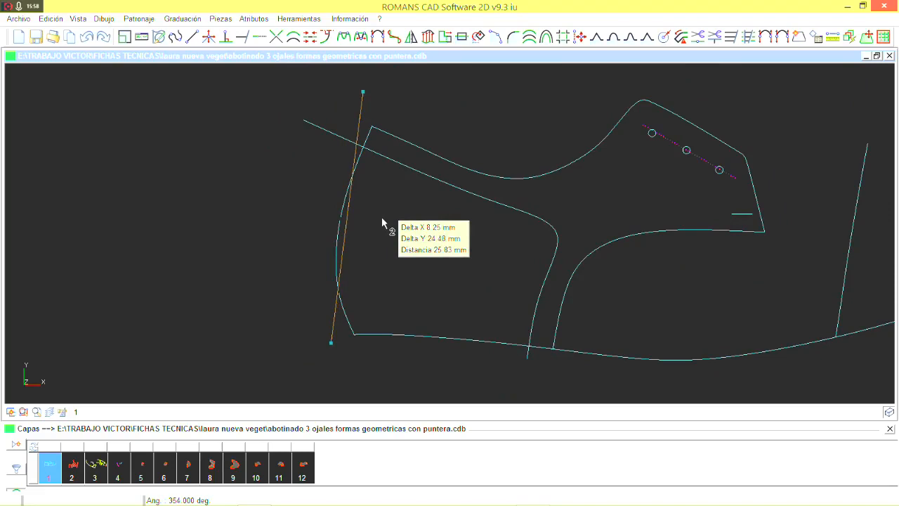
pyautogui.scroll(-1, 381, 217)
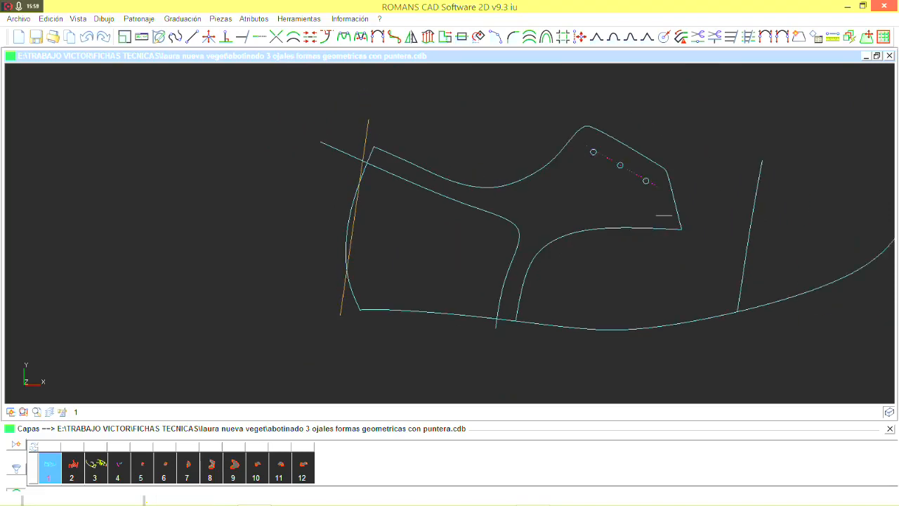
# Create a 10 mm margin on the inner side of the quarter's bottom edge, between the heel and the new inner curve
pyautogui.click(294, 37)
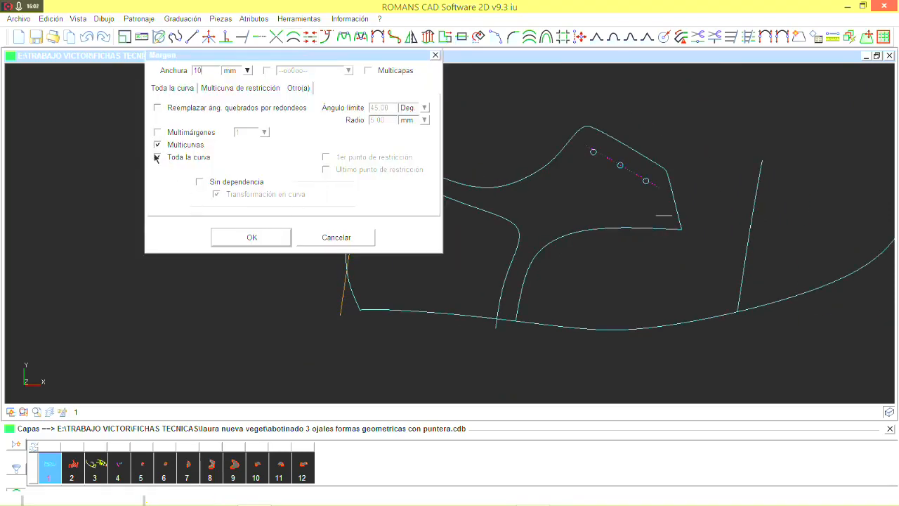
pyautogui.click(239, 236)
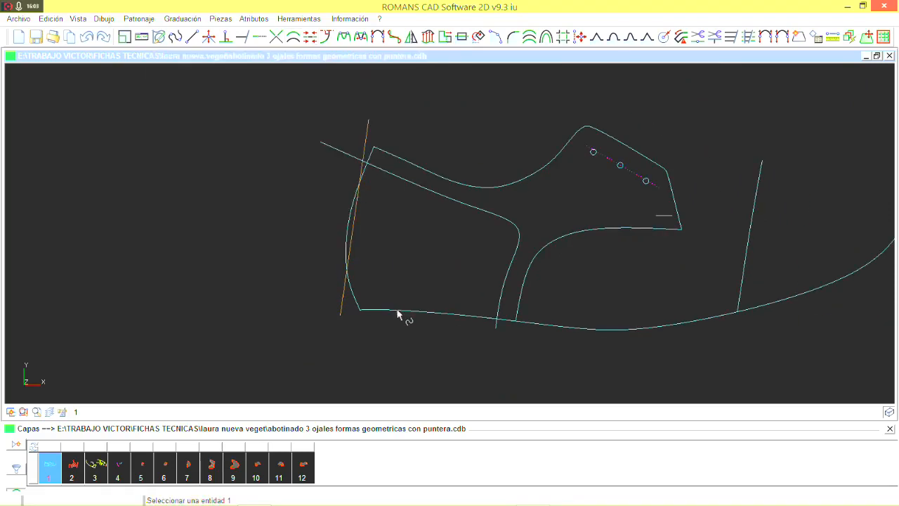
pyautogui.rightClick(468, 257)
pyautogui.click(318, 250)
pyautogui.click(361, 220)
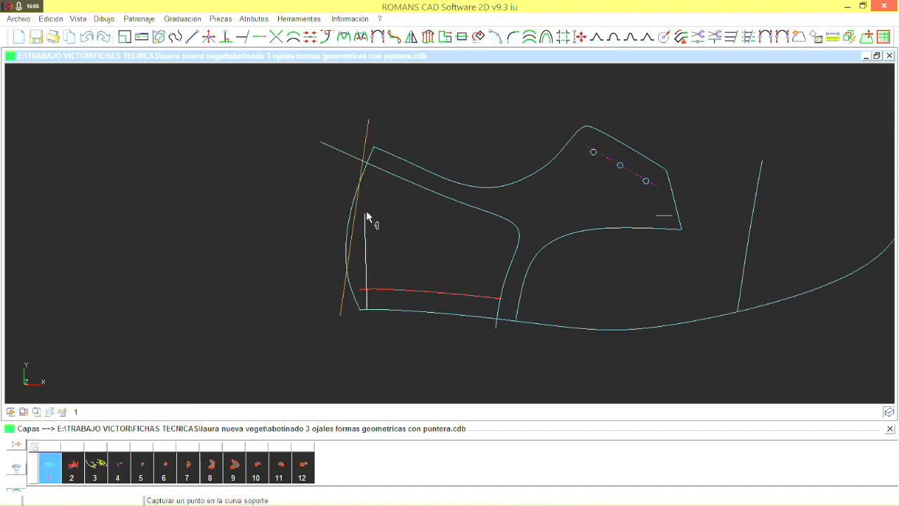
# Mirror the inner curve, the heel curve and the bottom margin line about the straight heel line
pyautogui.scroll(1, 380, 209)
pyautogui.scroll(2, 352, 257)
pyautogui.scroll(-2, 373, 281)
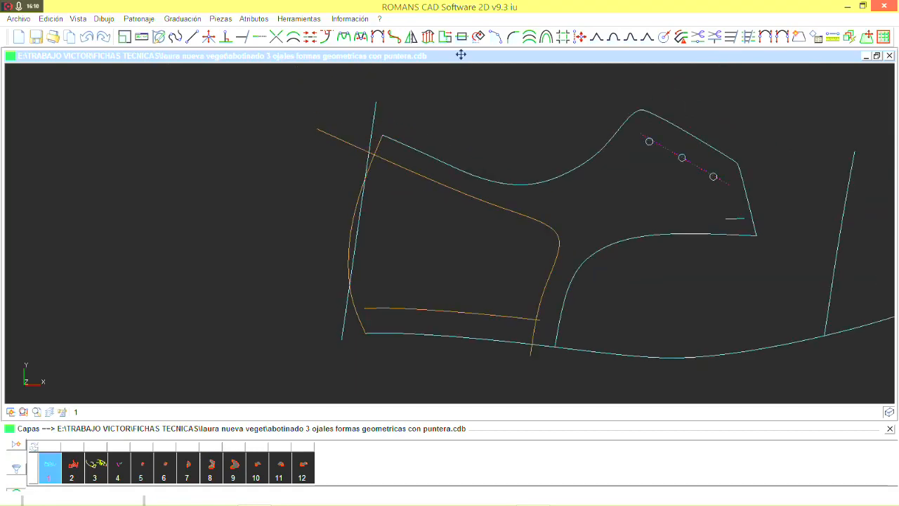
pyautogui.click(388, 239)
pyautogui.click(342, 337)
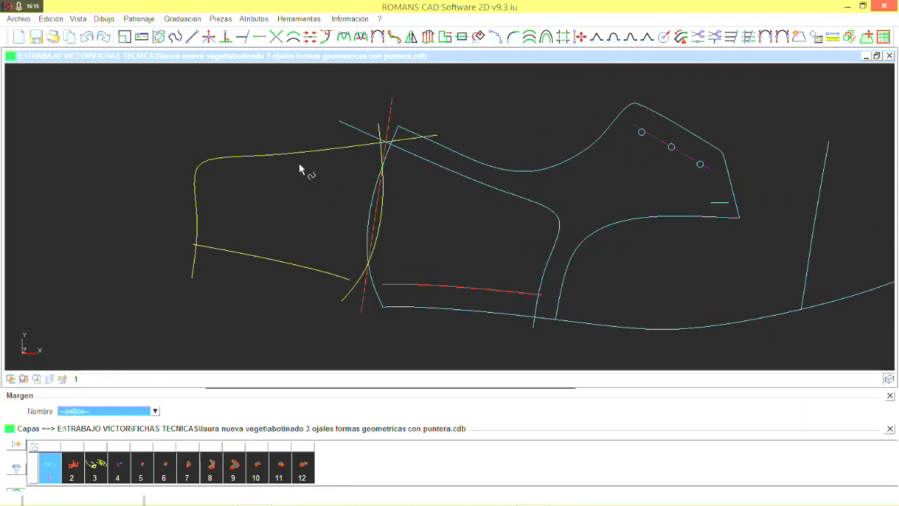
# Create a heel piece in layer 13 from the closed outline of the inner curve, bottom margin, heel curve and their mirrored copies
pyautogui.click(323, 153)
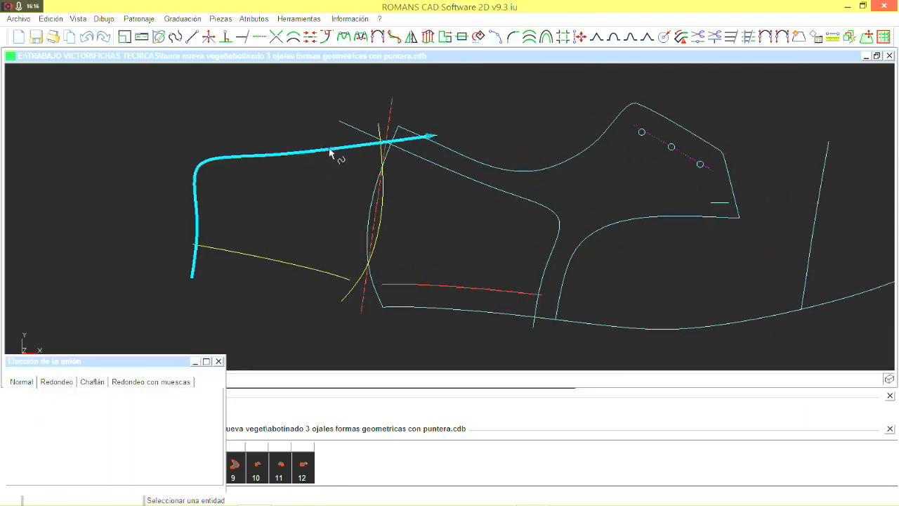
pyautogui.click(412, 156)
pyautogui.click(518, 299)
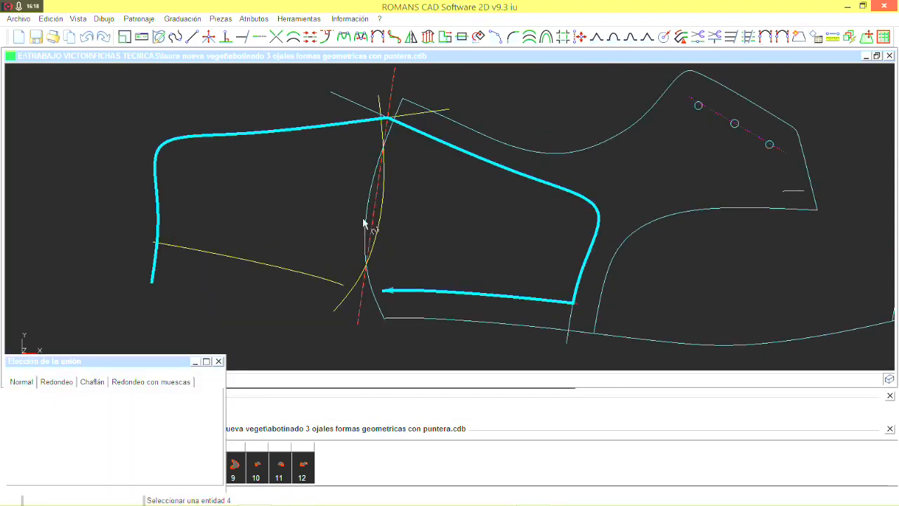
pyautogui.click(363, 225)
pyautogui.click(327, 280)
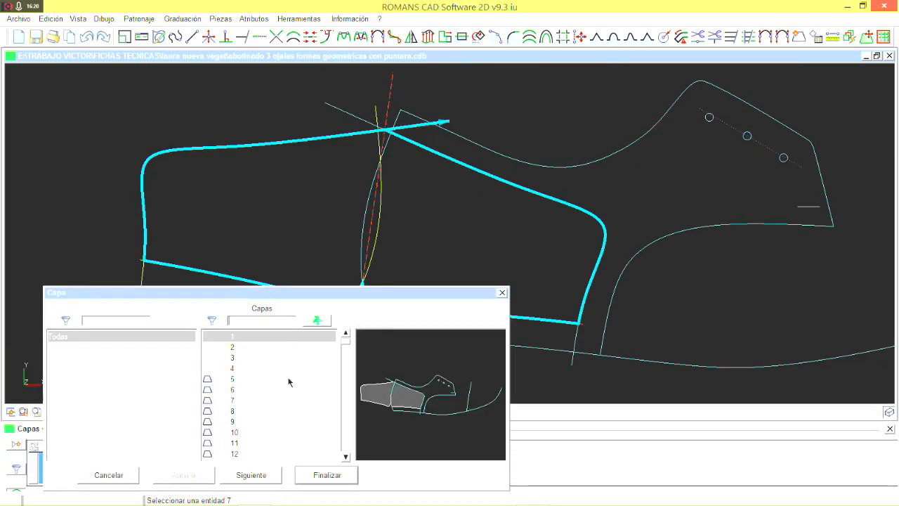
pyautogui.click(263, 410)
pyautogui.scroll(-1, 253, 418)
pyautogui.click(248, 431)
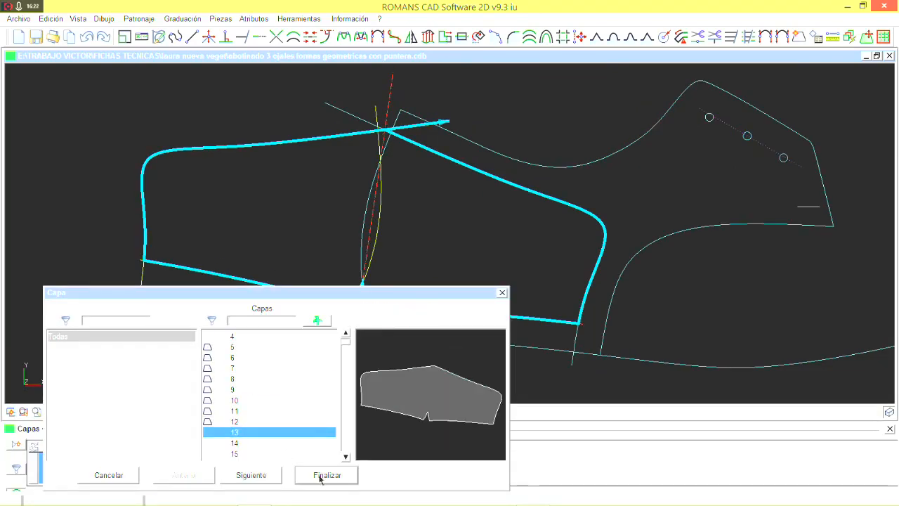
pyautogui.click(324, 475)
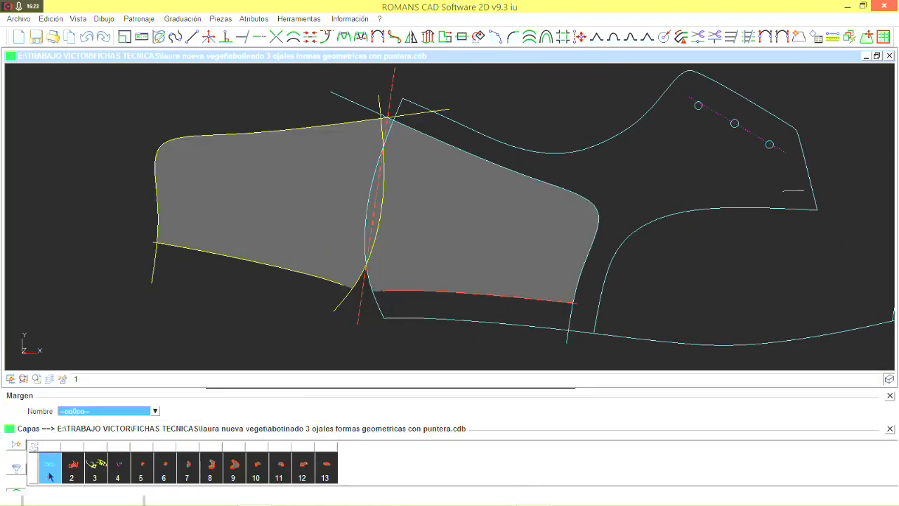
# With layers 1 and 3 shown, create a 10 mm inner margin on the bottom edge from the toe tip to behind the toe-cap line
pyautogui.click(48, 467)
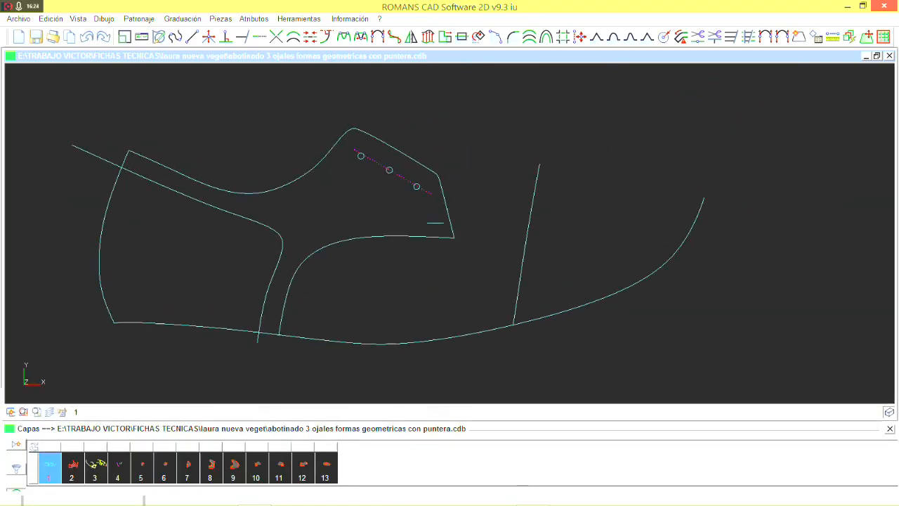
pyautogui.click(95, 467)
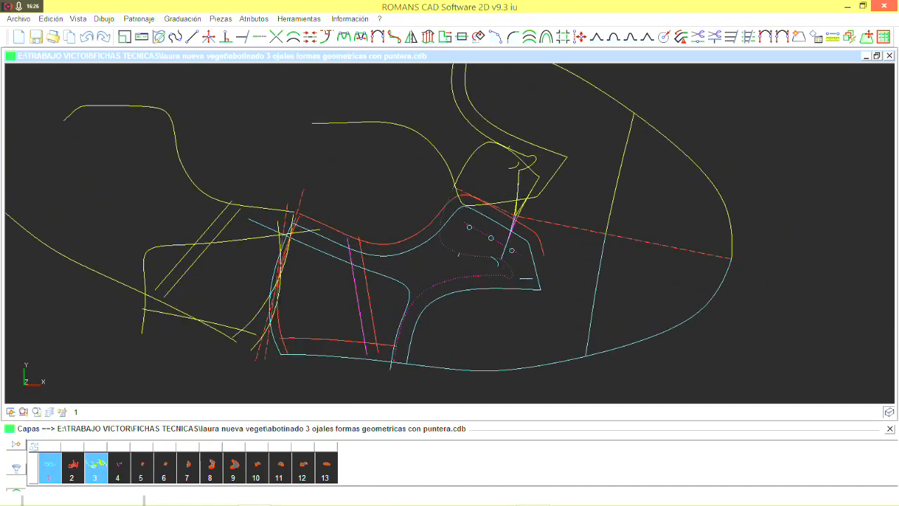
pyautogui.click(310, 37)
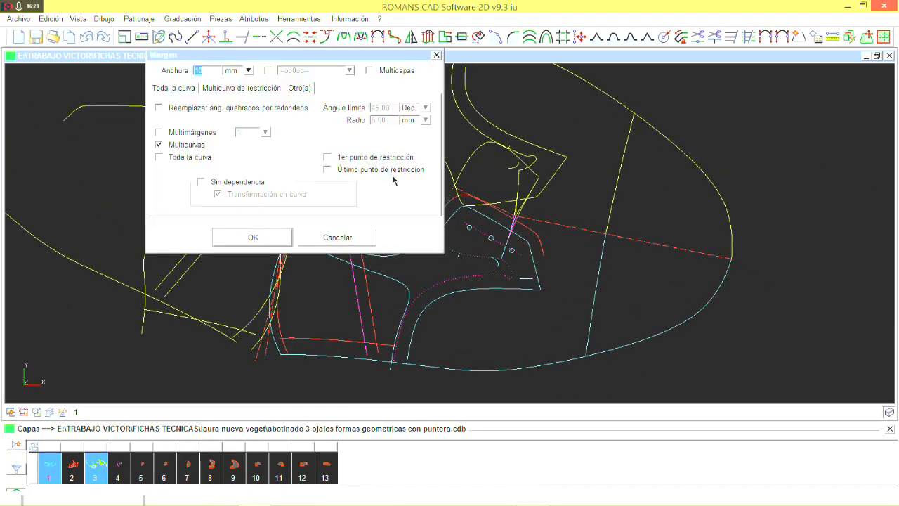
pyautogui.click(252, 237)
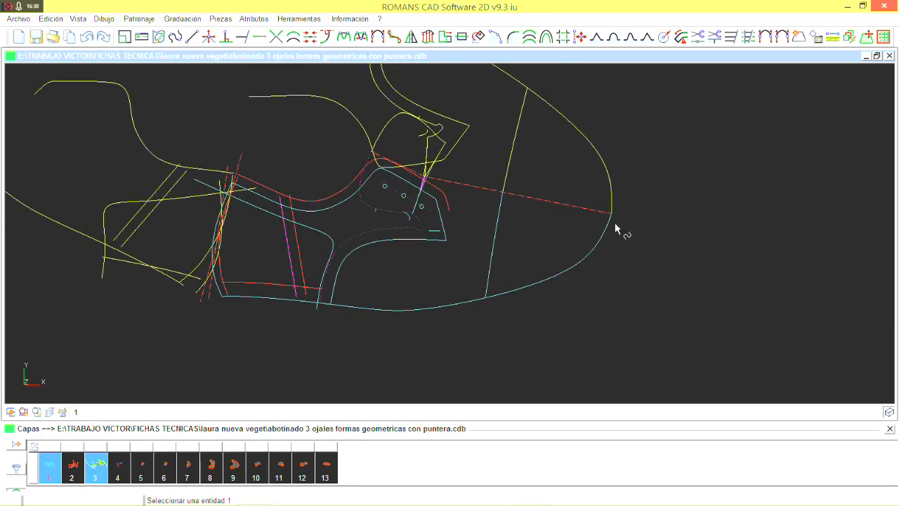
pyautogui.click(609, 232)
pyautogui.click(598, 236)
pyautogui.click(425, 259)
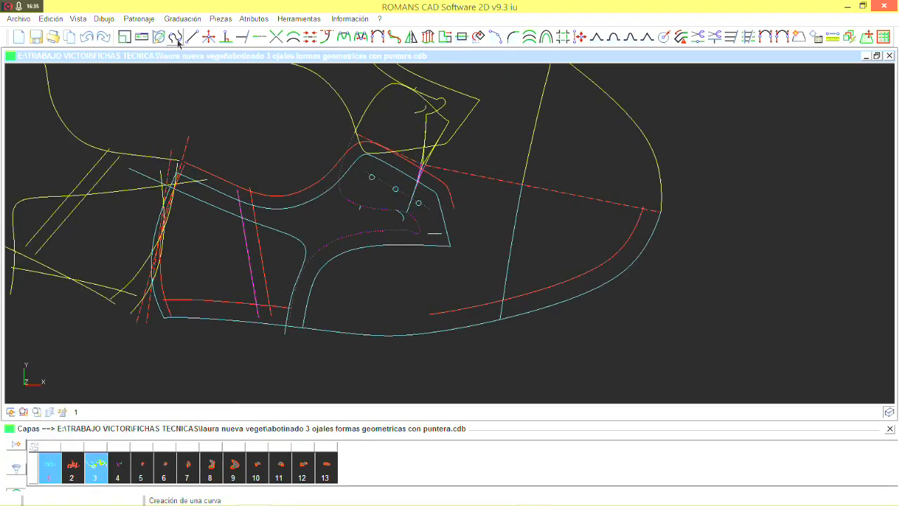
# Draw an S-shaped curve across the toe-cap line, from the dashed centre axis down to the new bottom margin
pyautogui.click(177, 39)
pyautogui.scroll(3, 403, 227)
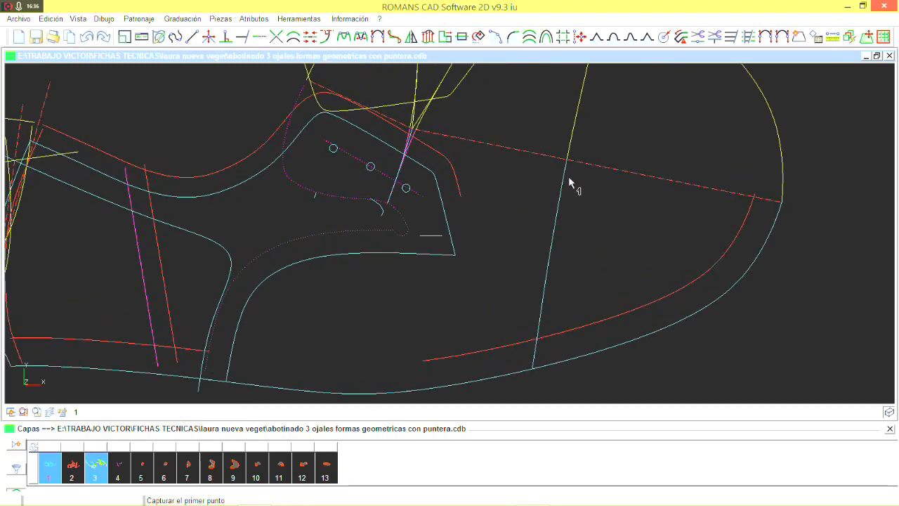
pyautogui.click(605, 169)
pyautogui.click(598, 200)
pyautogui.click(575, 244)
pyautogui.click(522, 300)
pyautogui.click(495, 349)
pyautogui.rightClick(495, 349)
pyautogui.click(520, 357)
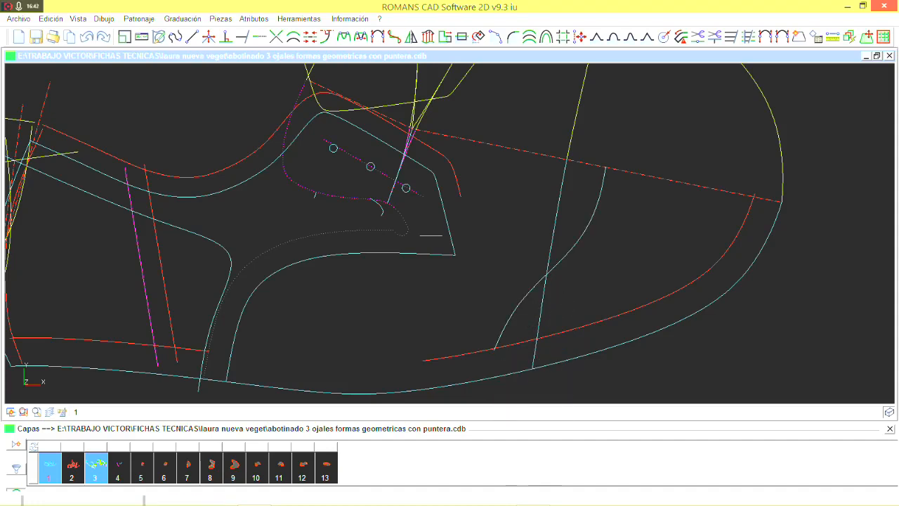
# Mirror the S-shaped curve and the toe margin about the dashed centre axis as dependent copies
pyautogui.scroll(-1, 383, 396)
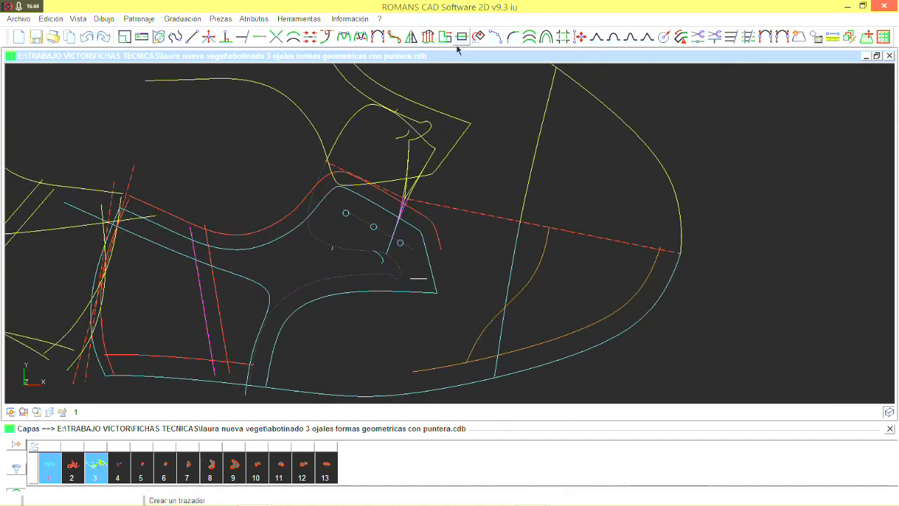
pyautogui.click(410, 37)
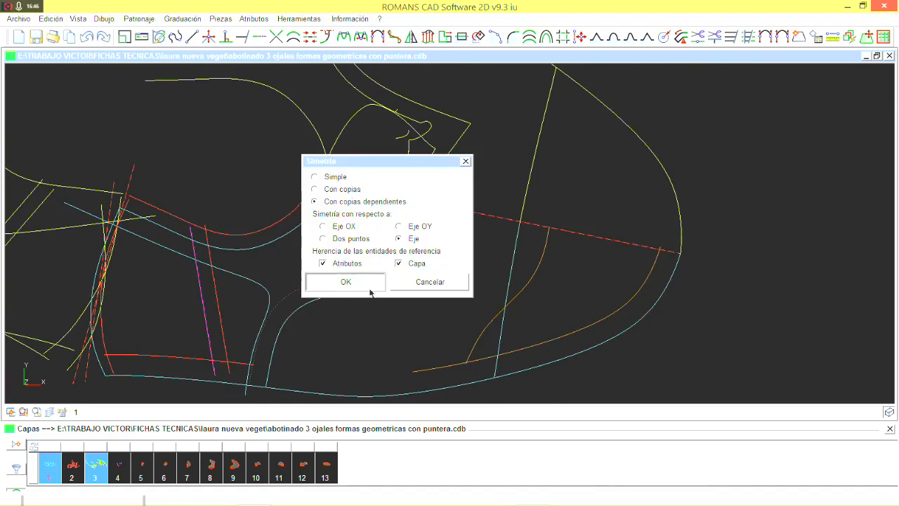
pyautogui.click(369, 288)
pyautogui.click(600, 243)
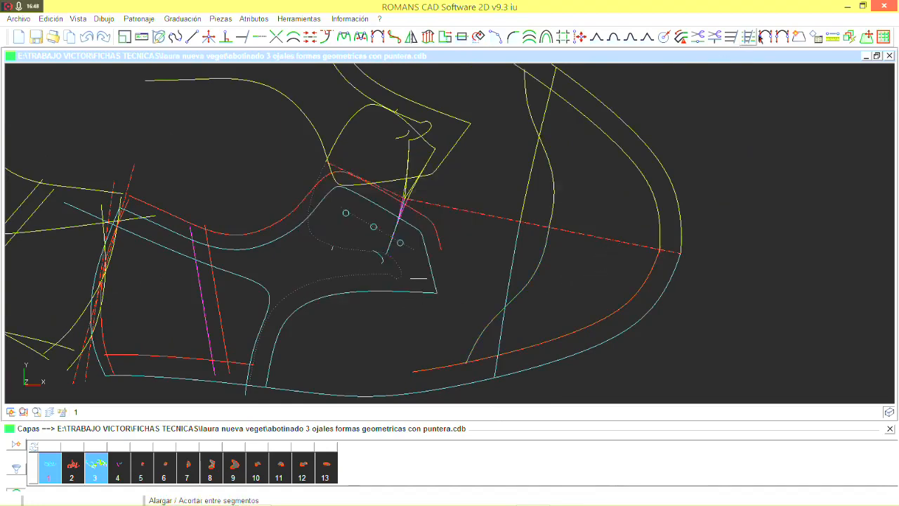
# Create a toe piece in layer 14 from the closed outline of the S-shaped curve, the toe margin and their mirrored copies
pyautogui.click(798, 36)
pyautogui.click(545, 211)
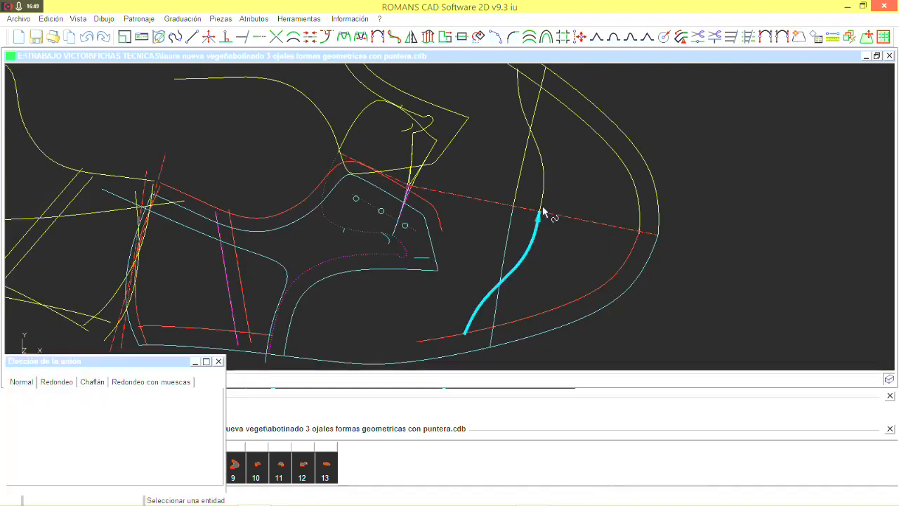
pyautogui.click(564, 101)
pyautogui.click(640, 246)
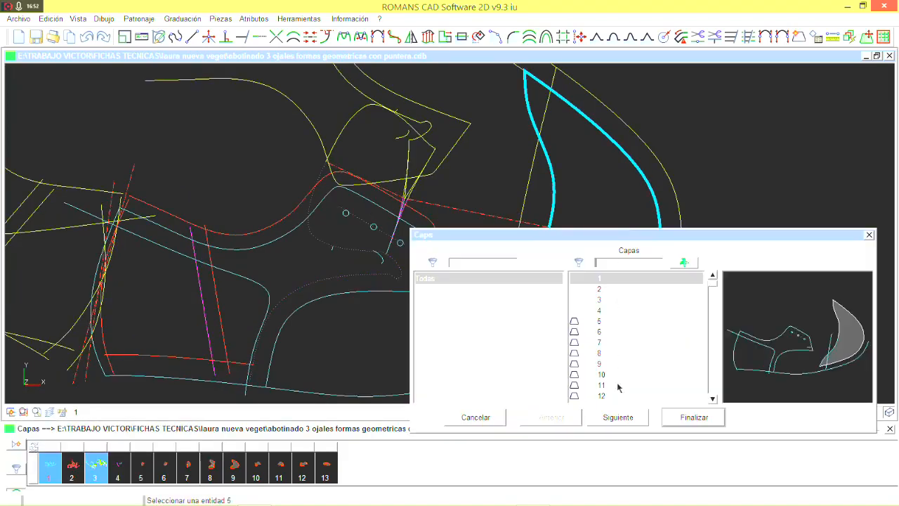
pyautogui.click(619, 363)
pyautogui.scroll(-3, 618, 341)
pyautogui.click(621, 320)
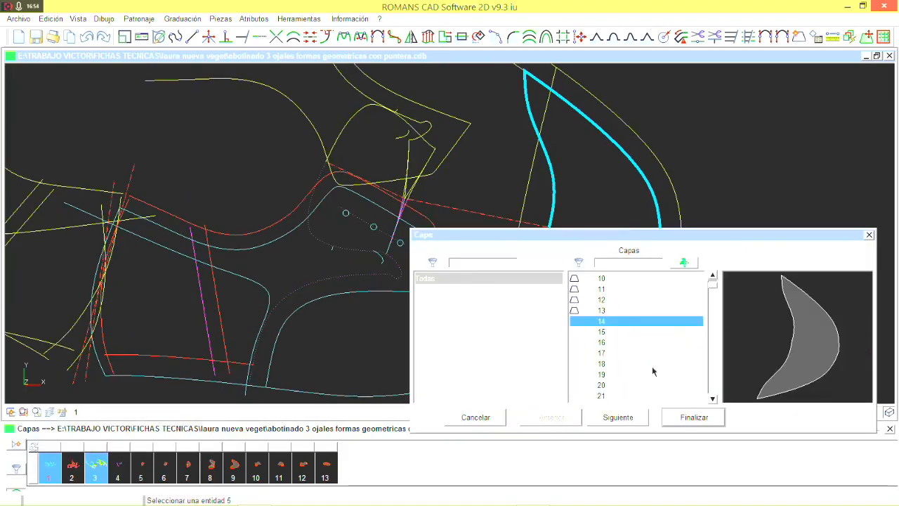
pyautogui.click(694, 417)
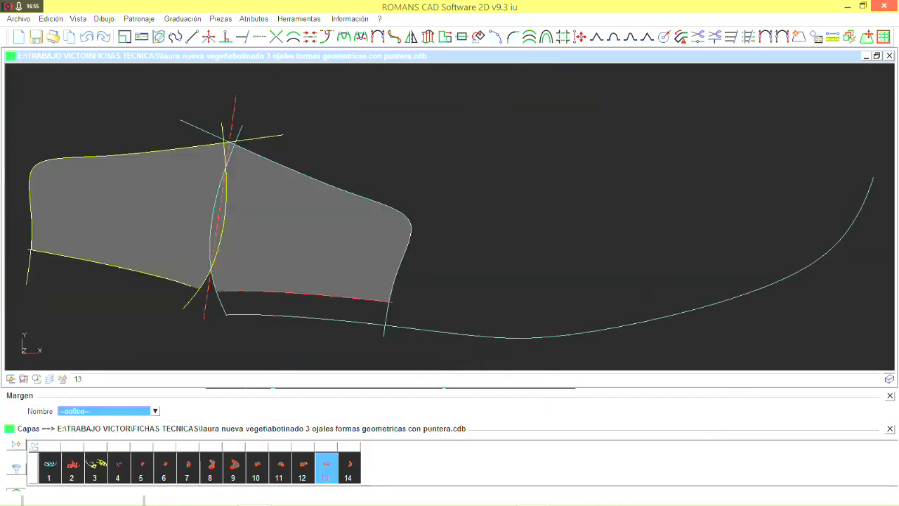
# Examine the heel and toe pieces of layers 13 and 14 together, with and without their construction lines
pyautogui.click(355, 477)
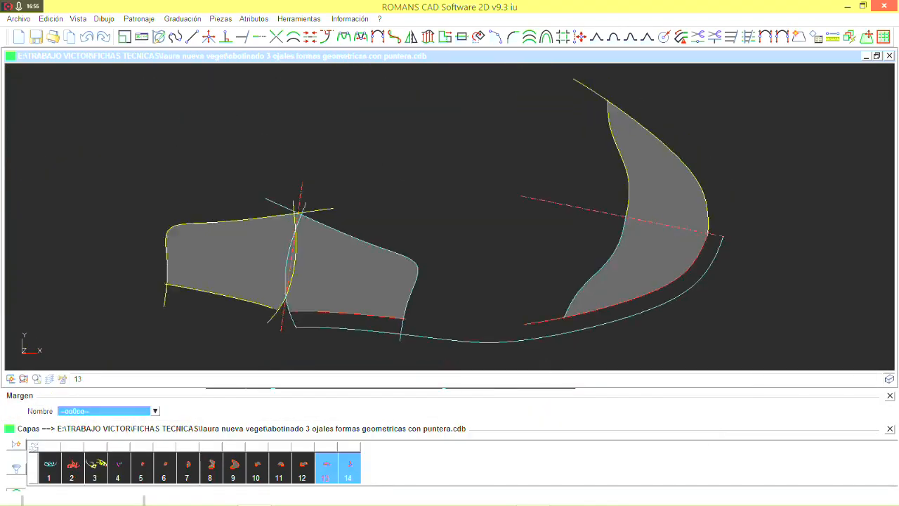
pyautogui.rightClick(479, 469)
pyautogui.click(480, 465)
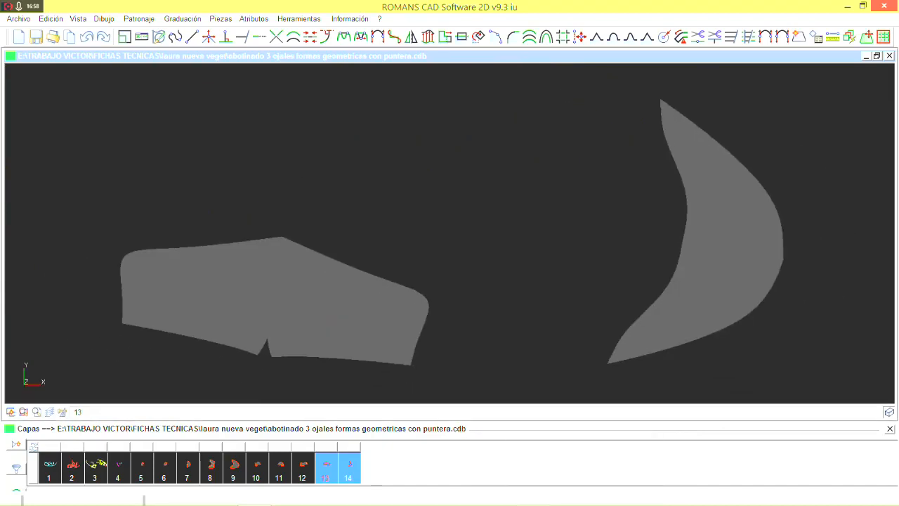
pyautogui.rightClick(428, 453)
pyautogui.click(430, 465)
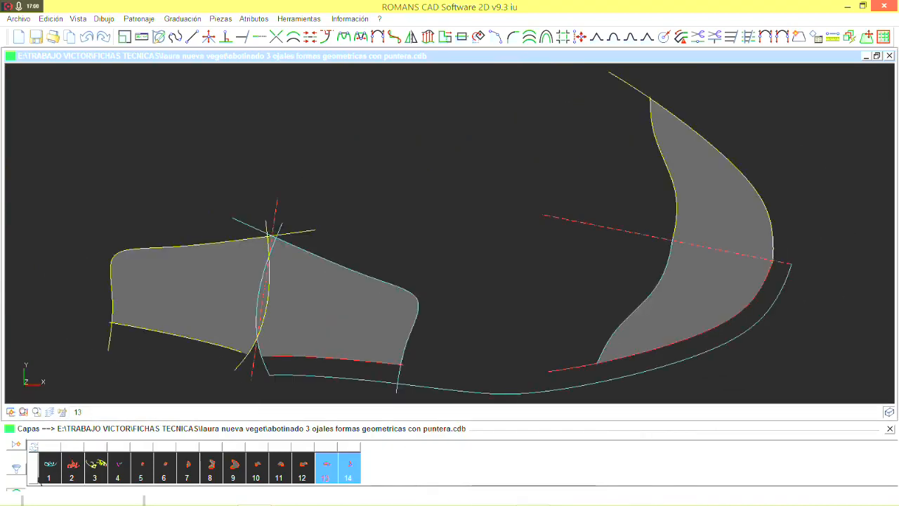
# Move the quarter's inner curve and the S-shaped toe curve from layer 1 to layer 4
pyautogui.click(49, 475)
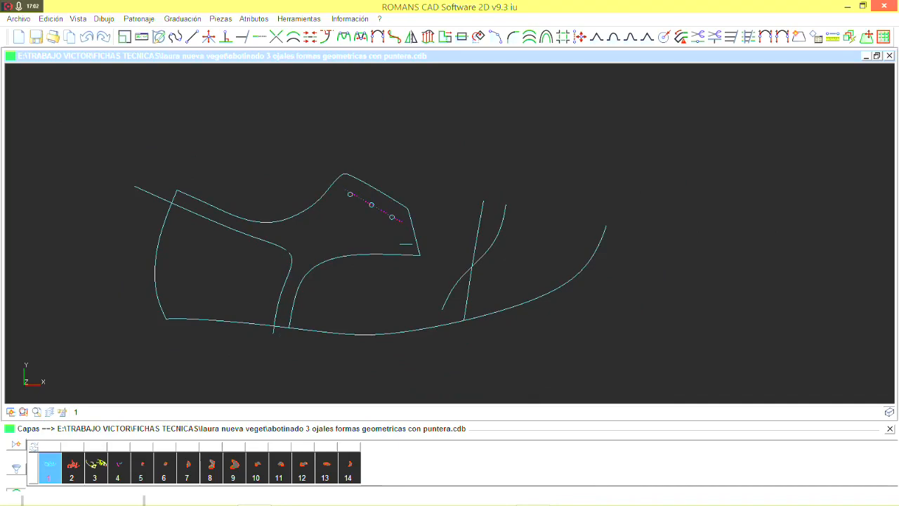
pyautogui.rightClick(527, 137)
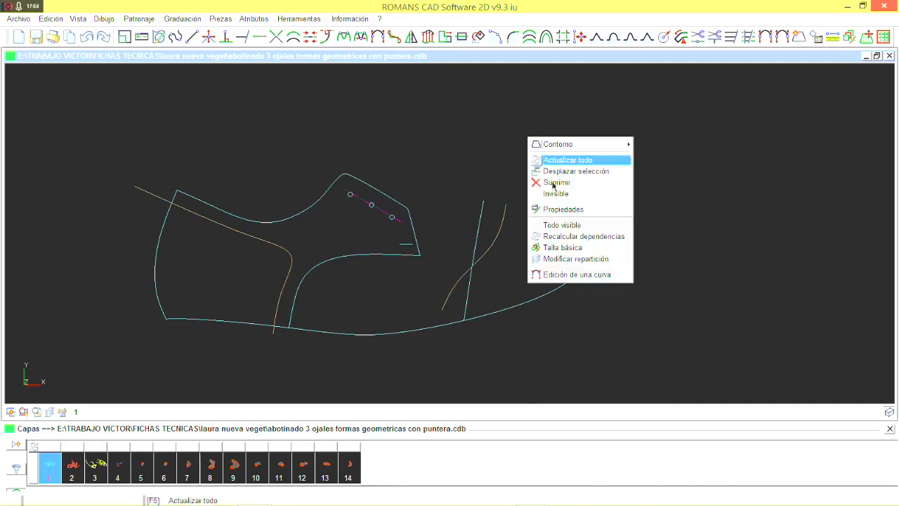
pyautogui.click(571, 208)
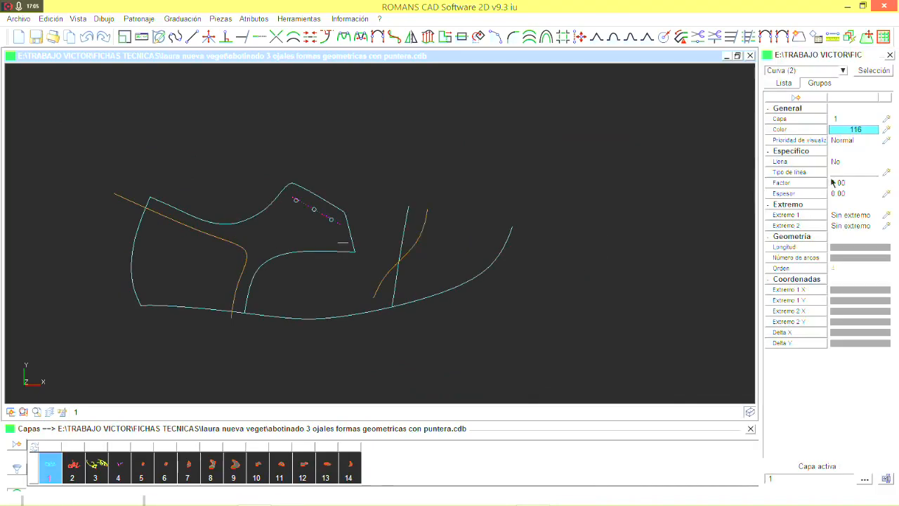
pyautogui.click(846, 119)
pyautogui.click(710, 187)
pyautogui.click(745, 280)
pyautogui.click(889, 56)
pyautogui.click(56, 467)
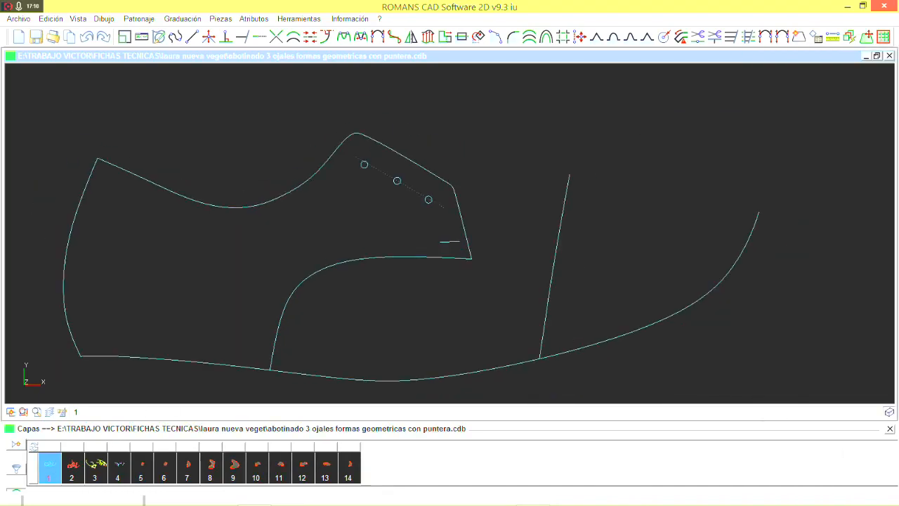
# Restore the pattern window to a smaller size and extract all its pieces into the blank drawing beside it
pyautogui.click(876, 56)
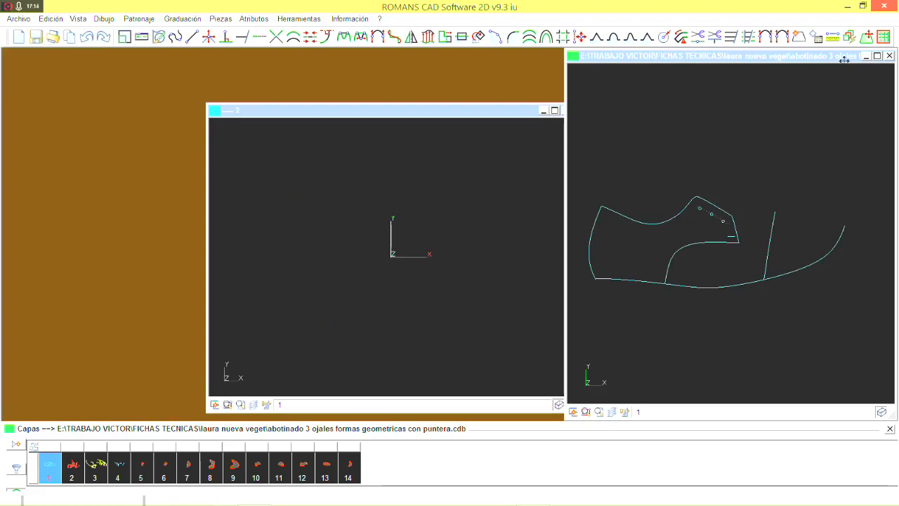
pyautogui.click(849, 37)
pyautogui.click(464, 239)
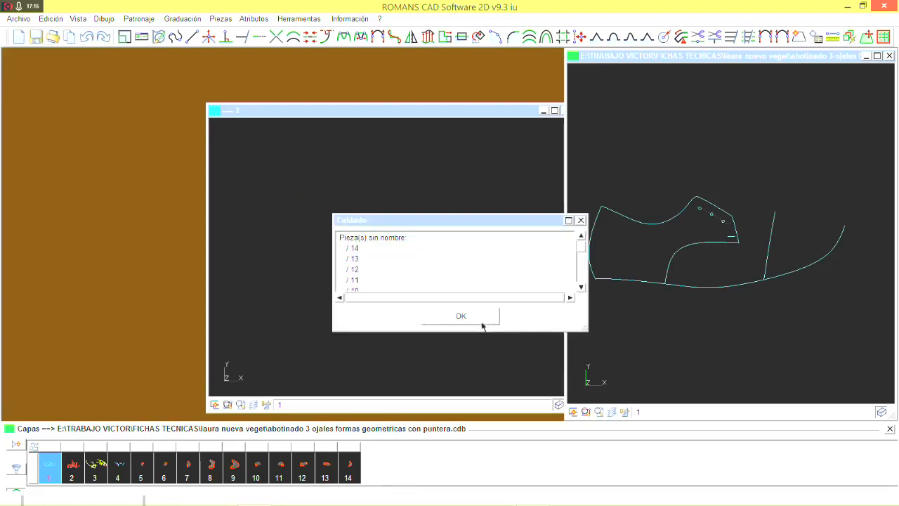
pyautogui.click(460, 316)
# Close the pattern drawing without saving and move the window with the extracted pieces aside
pyautogui.click(889, 56)
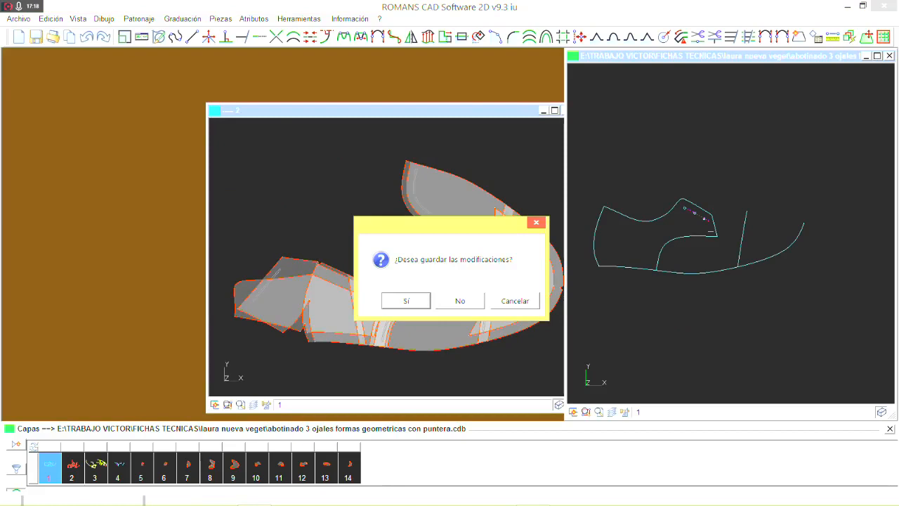
pyautogui.click(469, 302)
pyautogui.moveTo(501, 109); pyautogui.dragTo(810, 97)
# Create a new blank nesting document beside the pieces and lay out all the extracted pieces on its rectangular sheet
pyautogui.click(19, 39)
pyautogui.click(49, 202)
pyautogui.moveTo(114, 125)
pyautogui.mouseDown()
pyautogui.moveTo(463, 395)
pyautogui.moveTo(507, 410)
pyautogui.mouseUp()
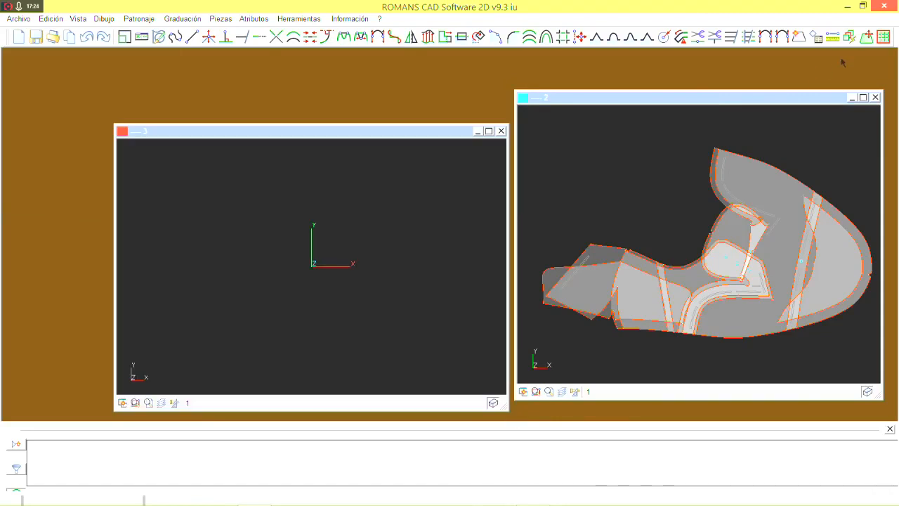
pyautogui.click(882, 39)
pyautogui.click(768, 226)
# Close the extracted pieces window without saving, hide the layer list and maximize the nesting window
pyautogui.click(875, 98)
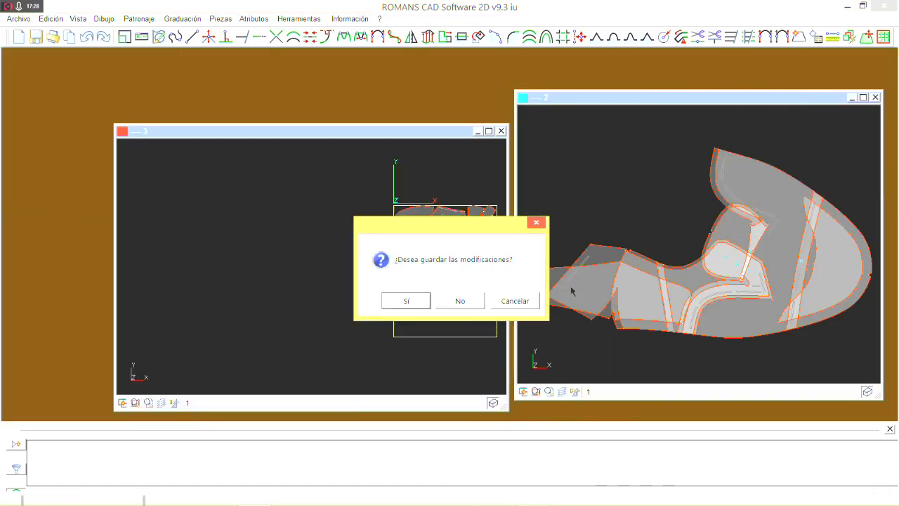
pyautogui.click(481, 303)
pyautogui.click(889, 429)
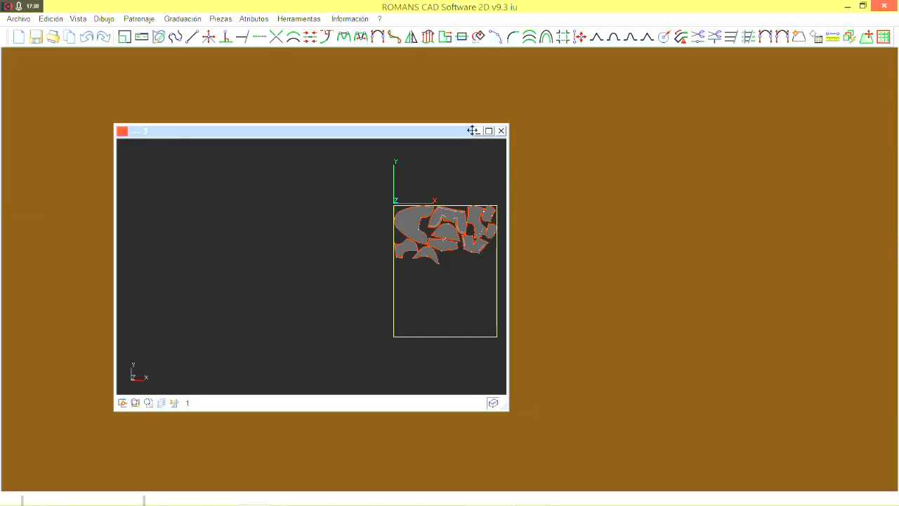
pyautogui.click(489, 131)
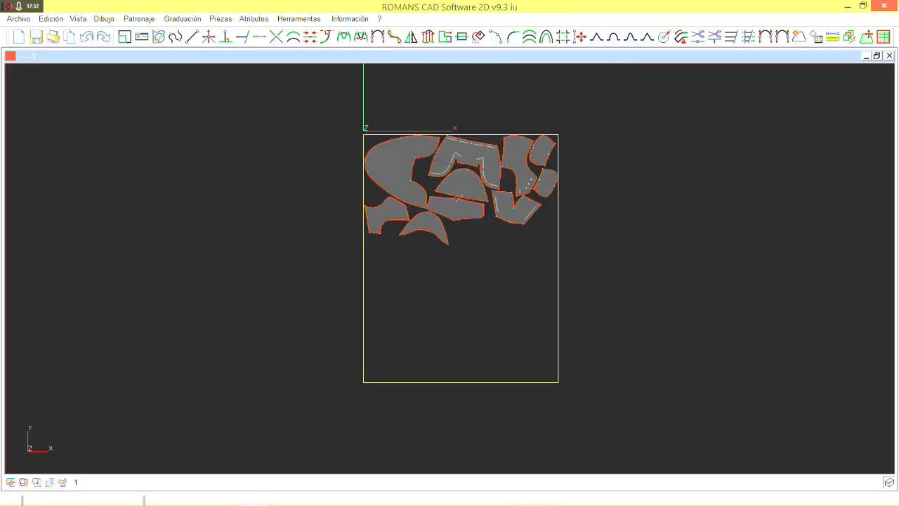
# Move the lower of the two small rounded pieces from the sheet's right edge to the empty area below the other pieces
pyautogui.click(866, 38)
pyautogui.scroll(4, 598, 149)
pyautogui.moveTo(446, 186); pyautogui.dragTo(489, 202, button='middle')
pyautogui.scroll(1, 467, 276)
pyautogui.scroll(3, 422, 246)
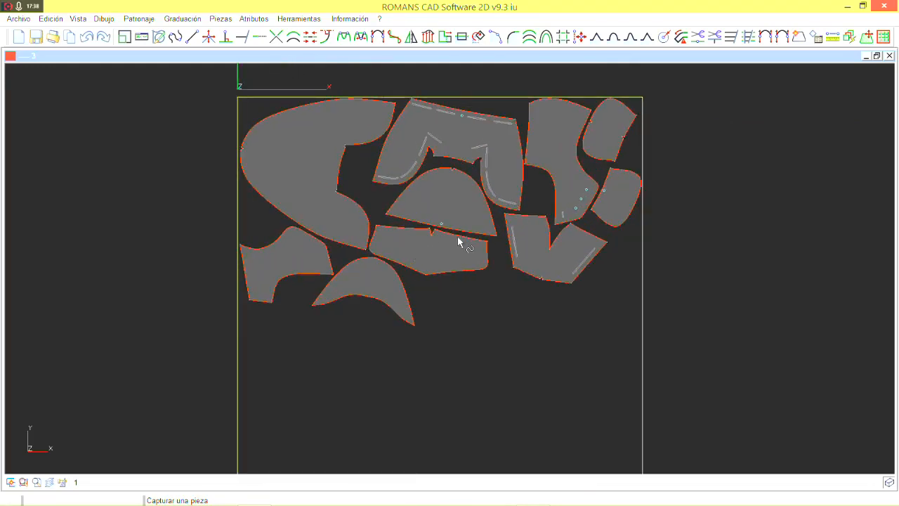
pyautogui.scroll(1, 462, 238)
pyautogui.moveTo(627, 219); pyautogui.dragTo(500, 375)
pyautogui.scroll(1, 571, 215)
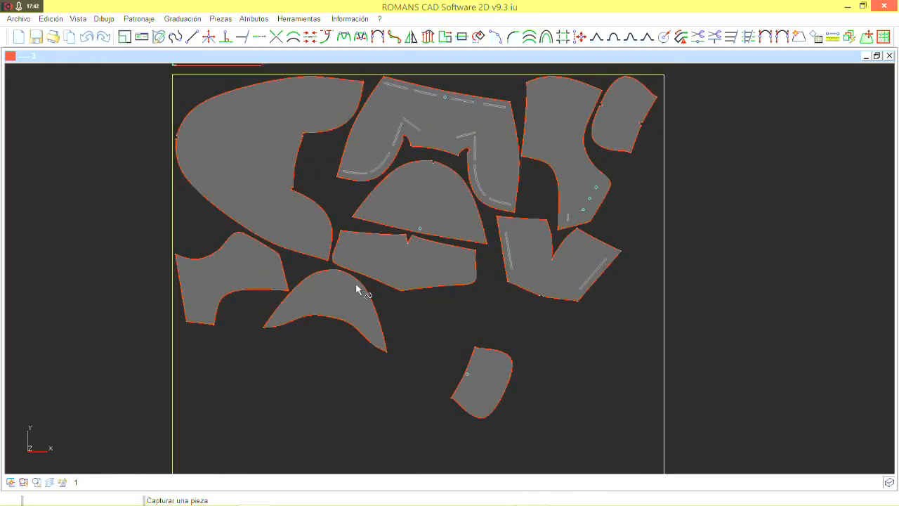
# Rotate the crescent-shaped toe piece to 249 degrees and place it at the sheet's right edge, beside the quarter piece with eyelets
pyautogui.click(355, 284)
pyautogui.scroll(-10, 662, 240)
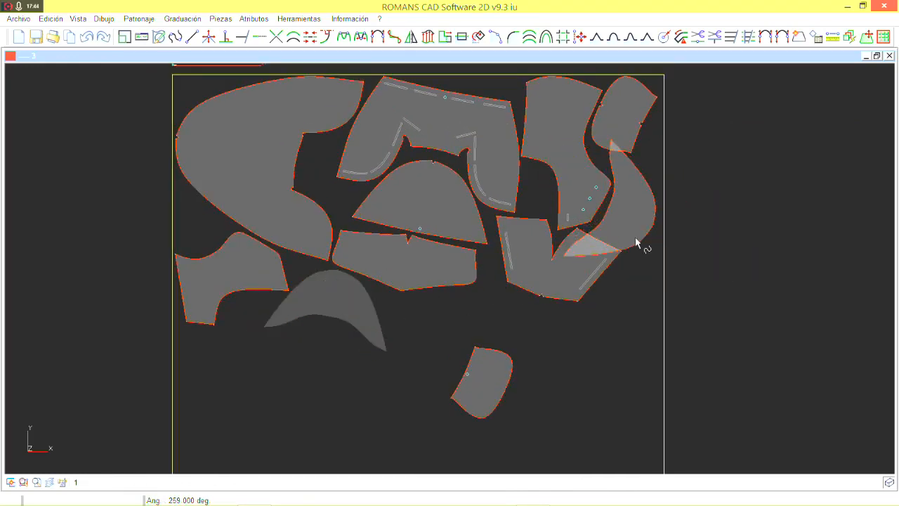
pyautogui.scroll(-1, 632, 244)
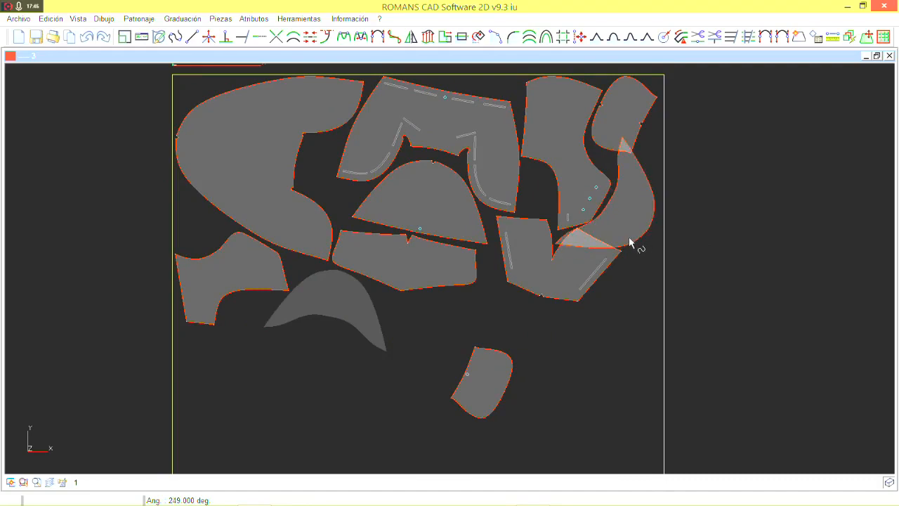
pyautogui.moveTo(615, 179); pyautogui.dragTo(610, 200, button='middle')
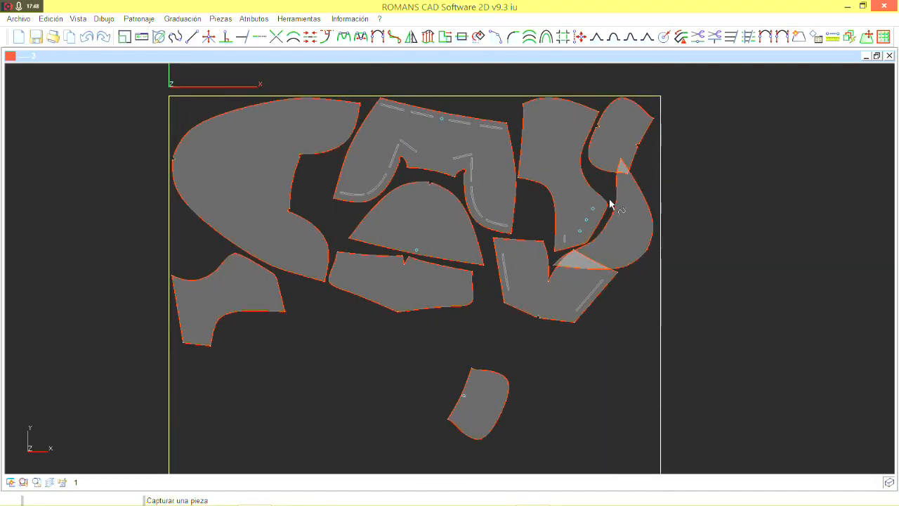
# Move the remaining small rounded piece from the sheet's upper right corner to the empty area below the heel piece
pyautogui.scroll(2, 621, 171)
pyautogui.click(642, 97)
pyautogui.click(381, 366)
pyautogui.scroll(-1, 415, 395)
pyautogui.scroll(-3, 441, 381)
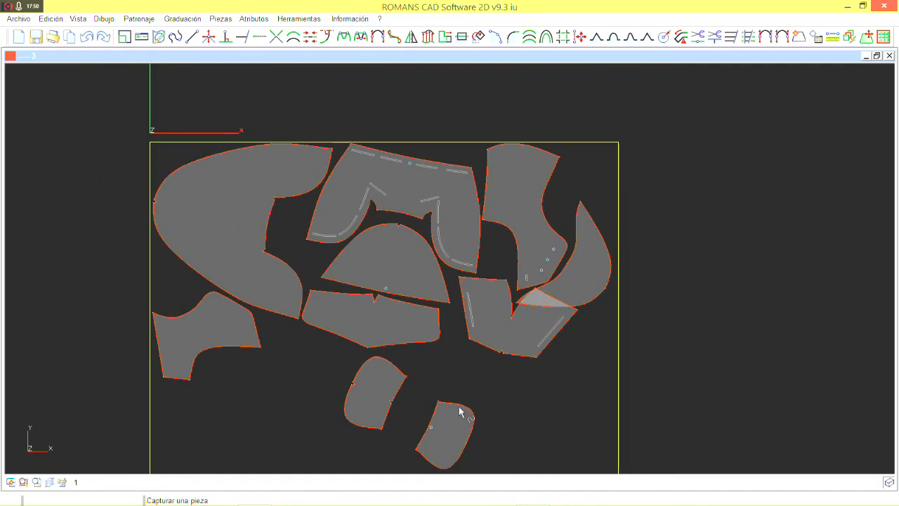
# Rotate the lower small rounded piece to 161 degrees and place it in the sheet's upper right corner, beside the eyelet quarter
pyautogui.click(460, 409)
pyautogui.scroll(7, 579, 139)
pyautogui.scroll(6, 546, 196)
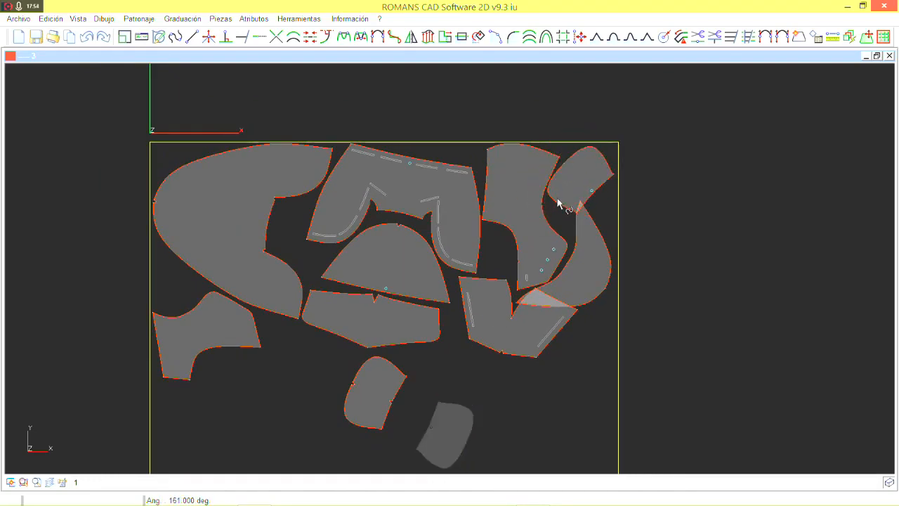
pyautogui.click(559, 203)
# Rotate the crescent-shaped toe piece to 354 degrees and fit it closely between the small rounded piece and the eyelet quarter
pyautogui.scroll(1, 558, 274)
pyautogui.click(572, 258)
pyautogui.scroll(-3, 572, 262)
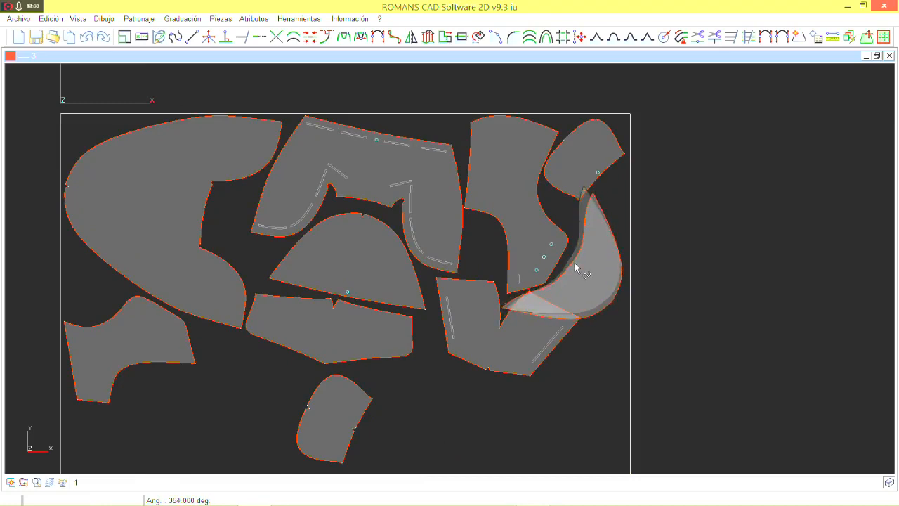
pyautogui.click(574, 267)
# Turn the deeply notched two-legged piece so its notch faces down and place it below the crescent-shaped toe piece
pyautogui.click(515, 322)
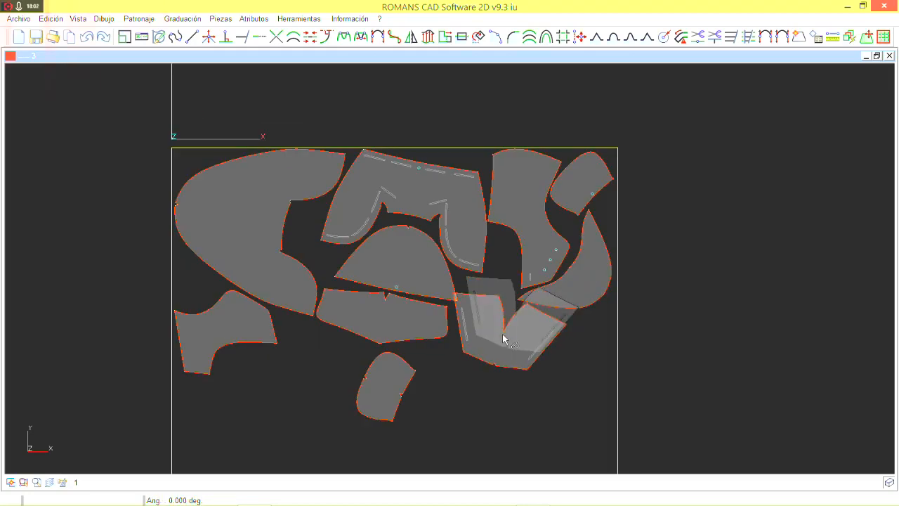
pyautogui.scroll(14, 506, 313)
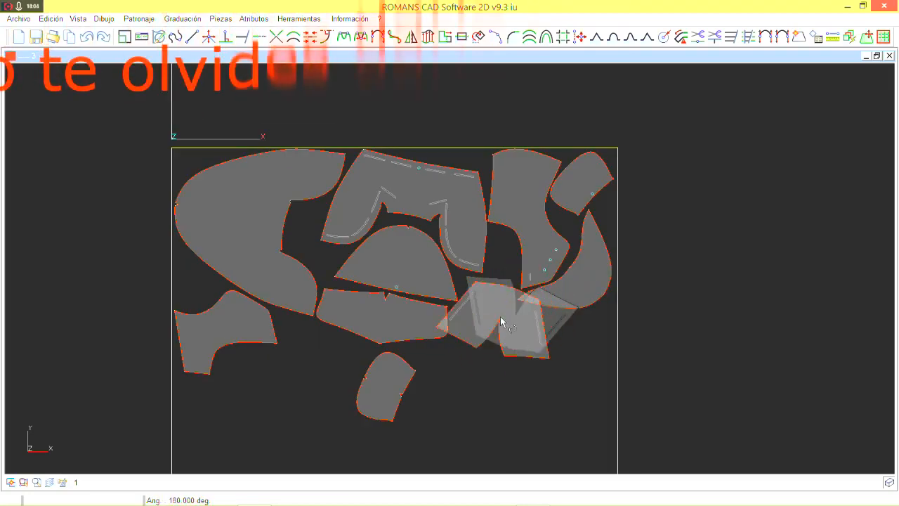
pyautogui.scroll(-2, 499, 336)
# Rotate the remaining small rounded piece to 295 degrees and place it beside the piece at the sheet's left edge
pyautogui.scroll(2, 499, 339)
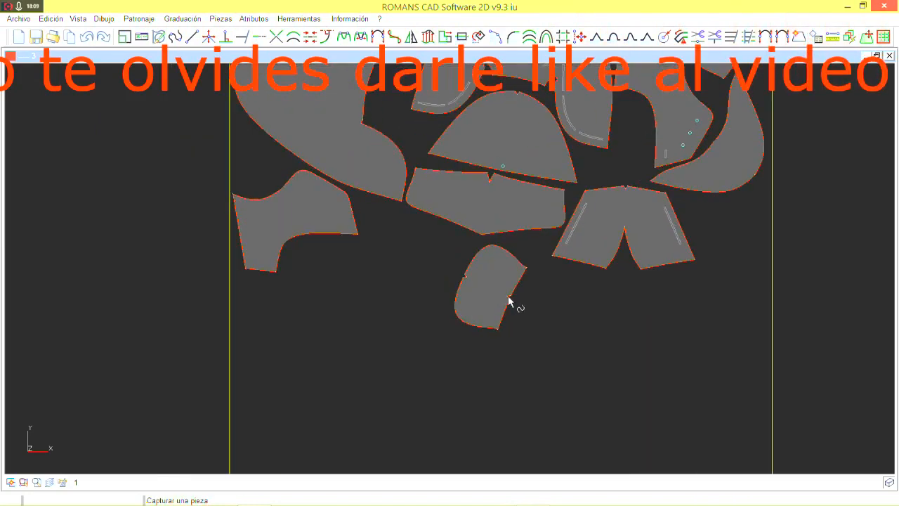
pyautogui.click(492, 298)
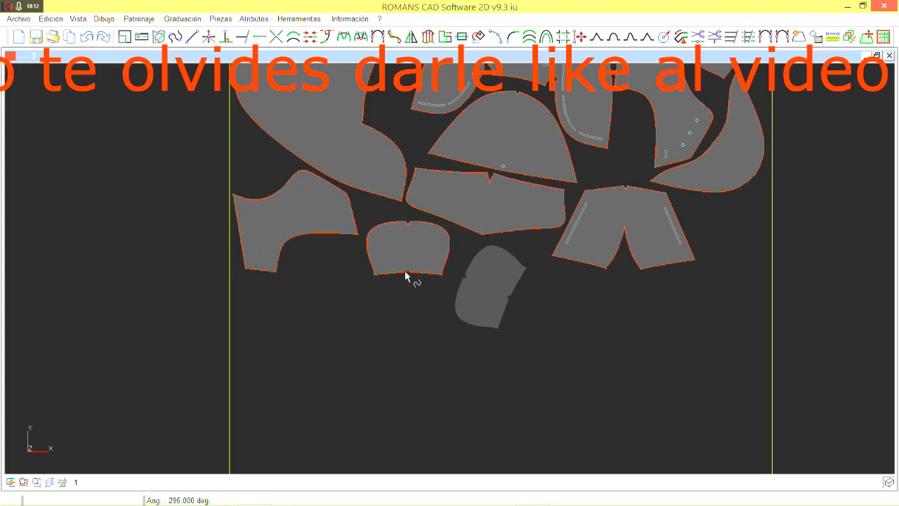
pyautogui.click(402, 267)
# Delete the sheet rectangle around the nested pieces and turn off the pieces' filled display, leaving only their outlines
pyautogui.scroll(-5, 453, 225)
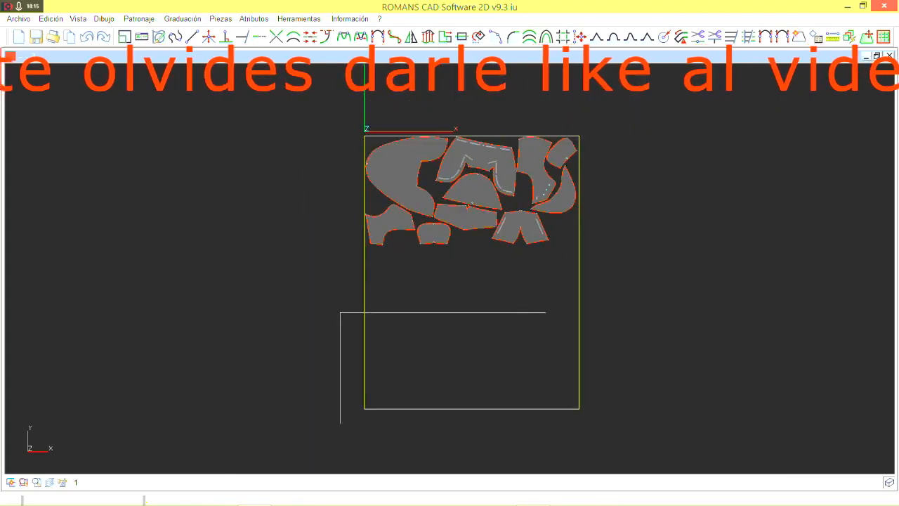
pyautogui.moveTo(342, 311); pyautogui.dragTo(541, 421)
pyautogui.press('Delete')
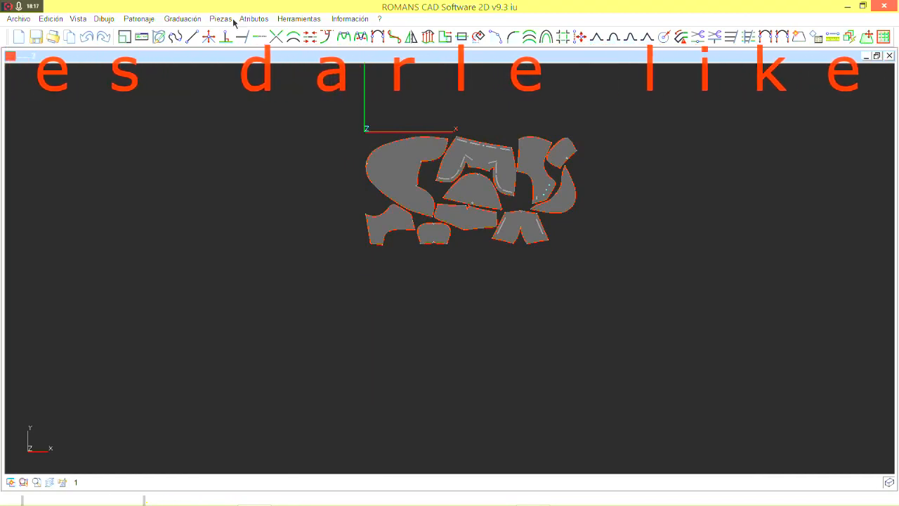
pyautogui.click(222, 19)
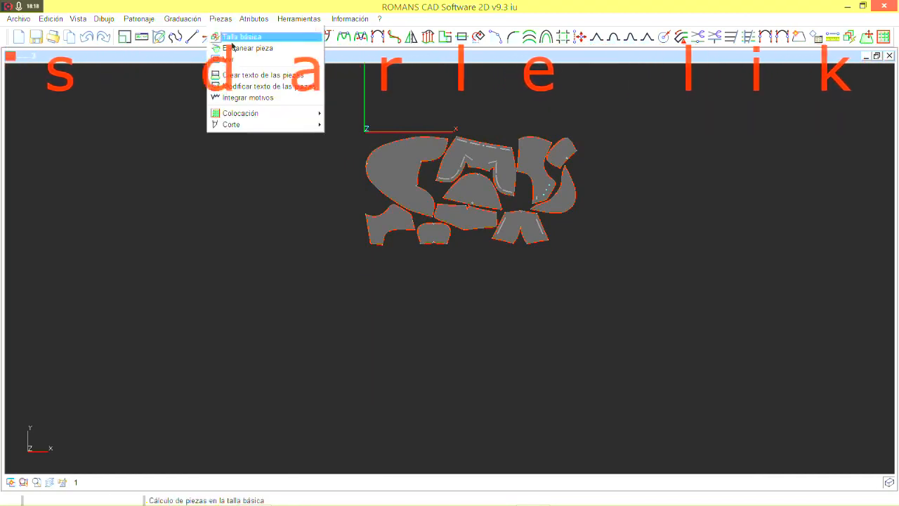
pyautogui.click(239, 58)
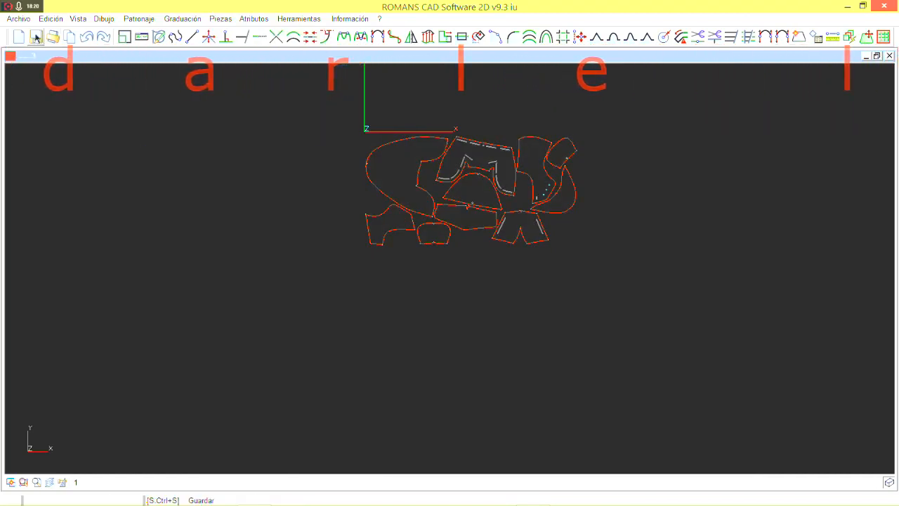
# Export the nested outlines to the ploteado folder as laura 1 in DXF Autocad 11, 12 format with millimetre units, and minimize the program
pyautogui.click(18, 19)
pyautogui.click(42, 135)
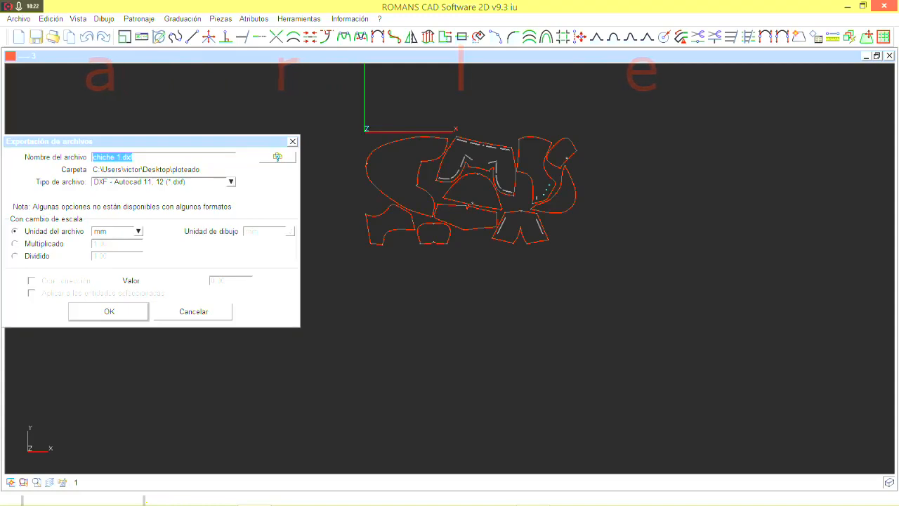
pyautogui.click(293, 156)
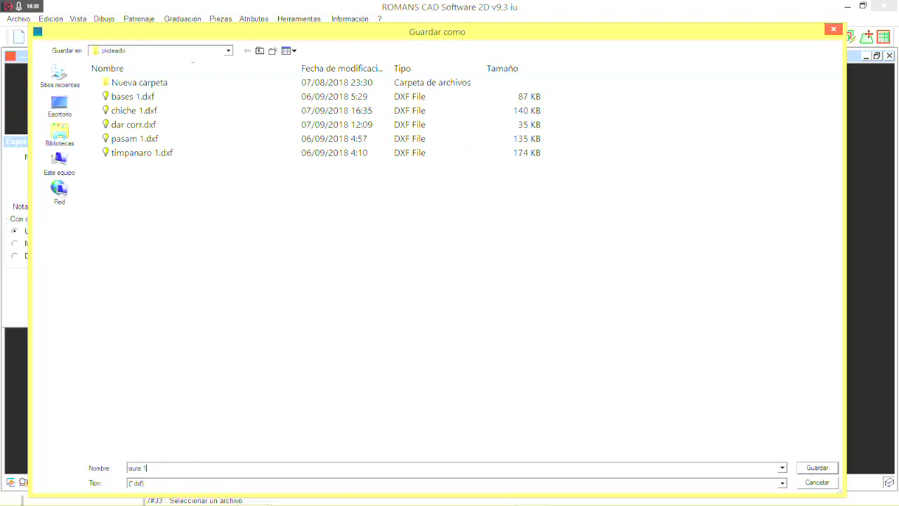
pyautogui.click(832, 468)
pyautogui.click(90, 315)
pyautogui.click(53, 289)
pyautogui.click(131, 475)
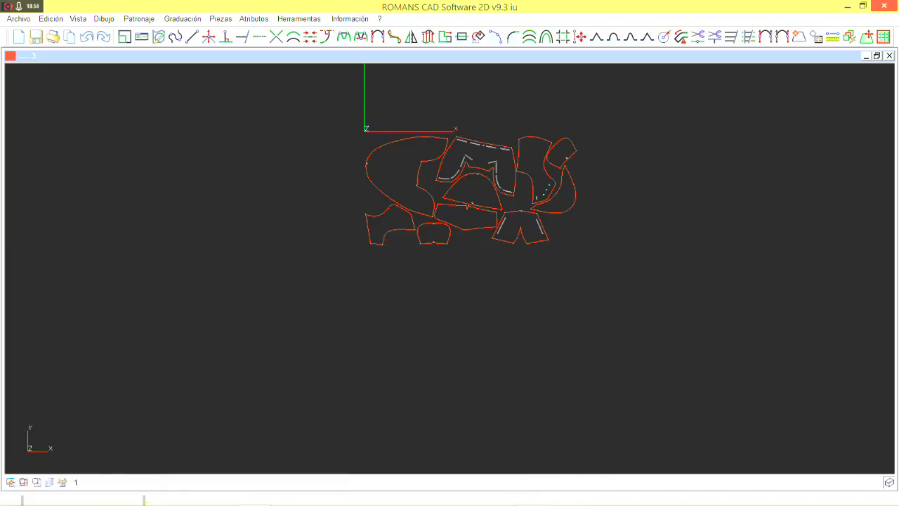
pyautogui.click(846, 7)
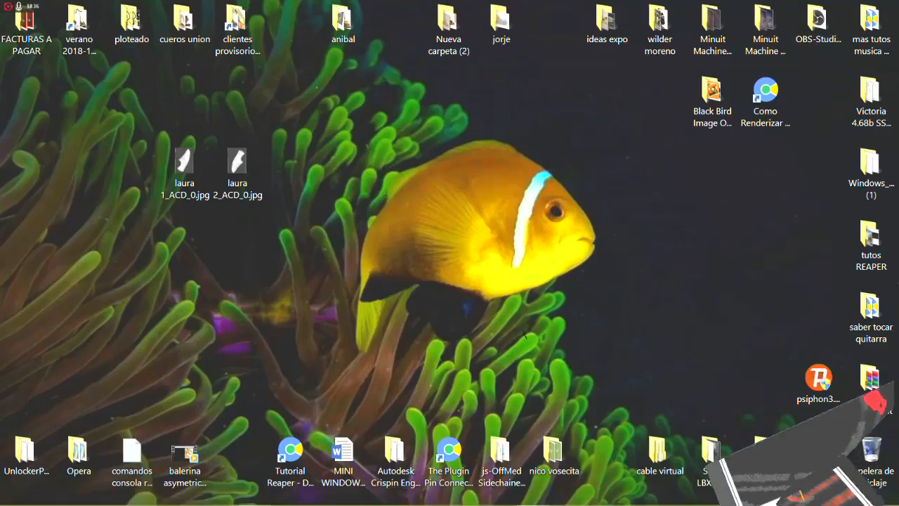